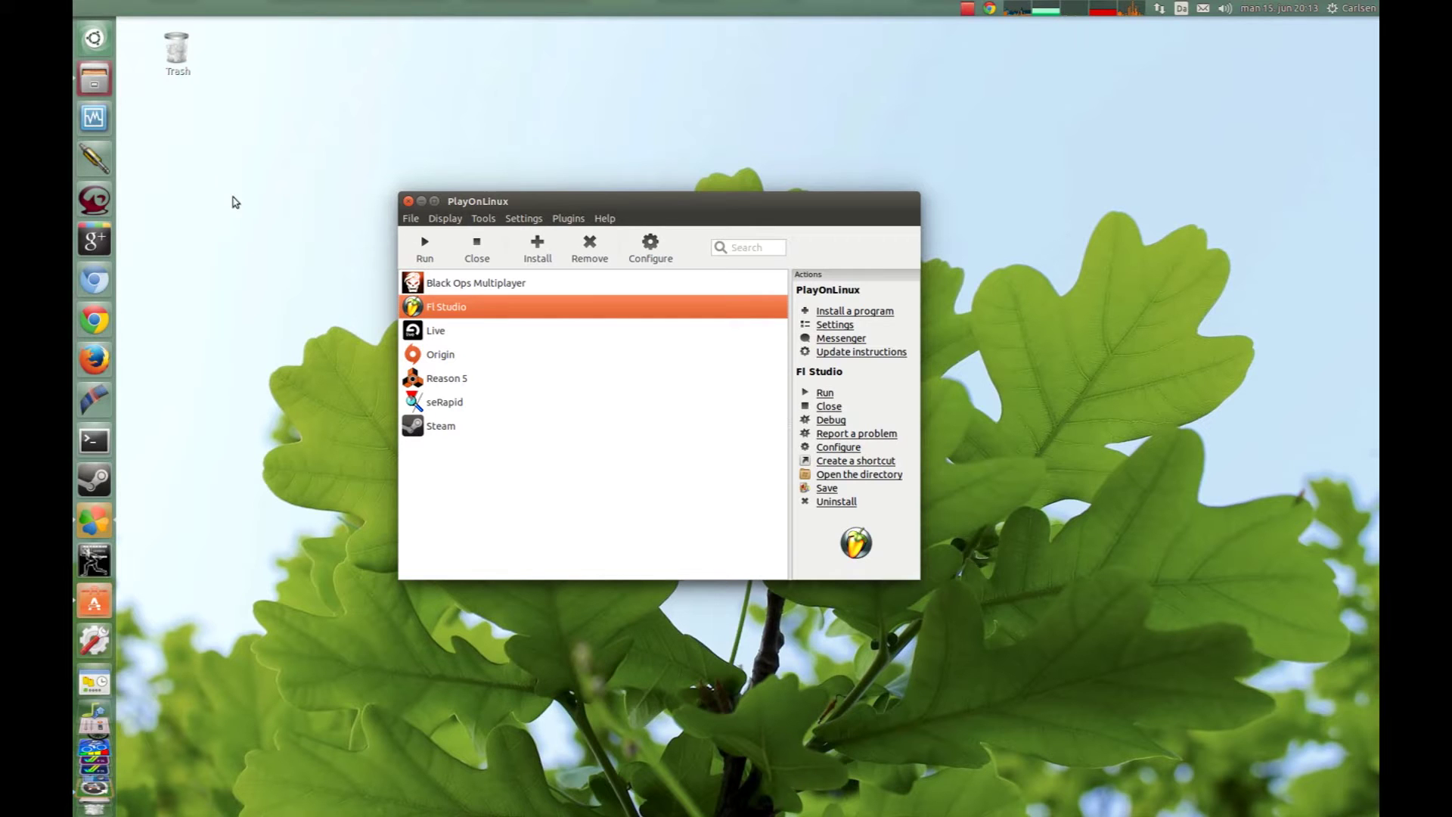
# Bring PlayOnLinux's main window, listing FL Studio, Live, Reason 5 and Steam, back into focus.
pyautogui.click(298, 278)
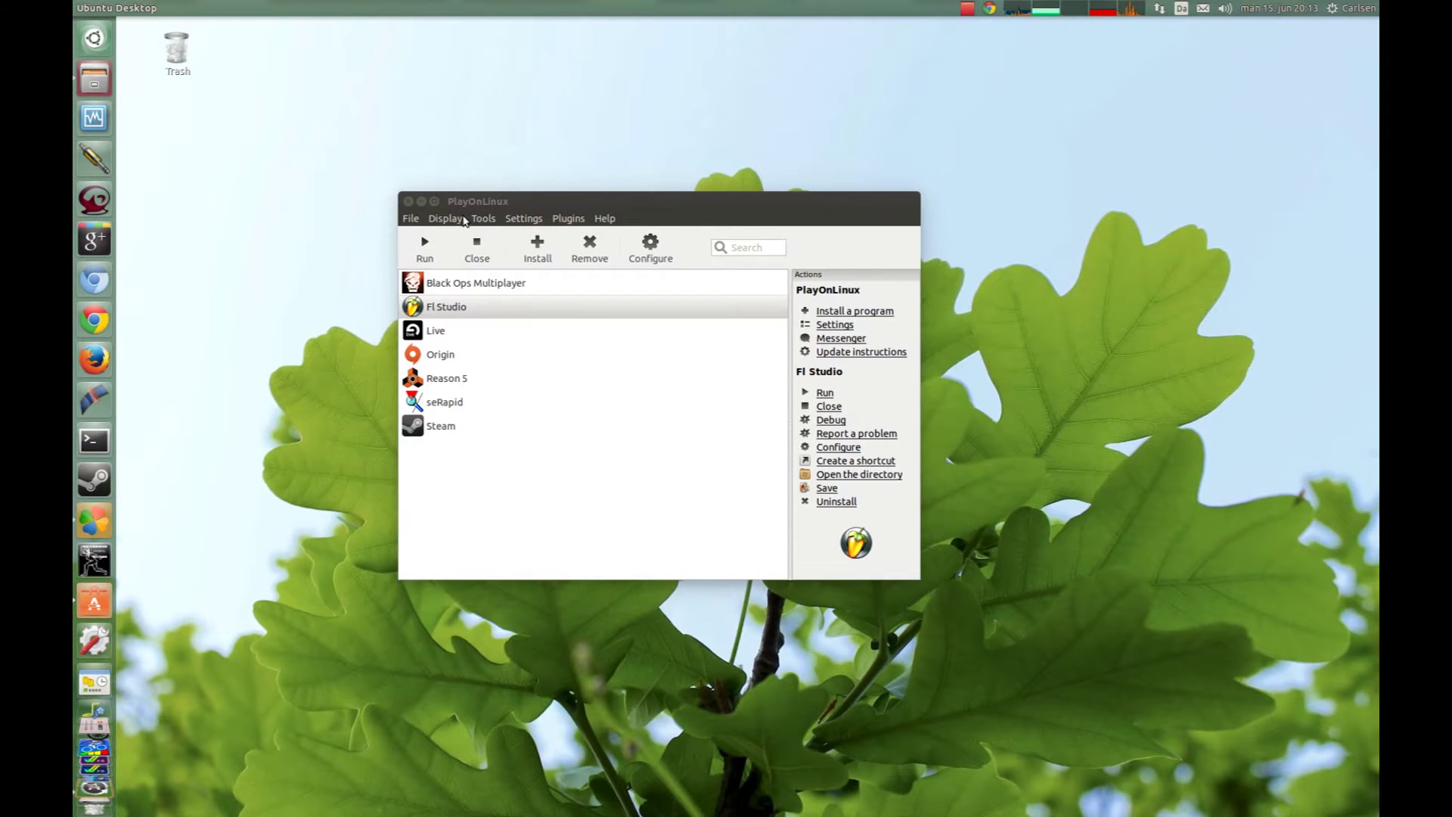
pyautogui.click(489, 202)
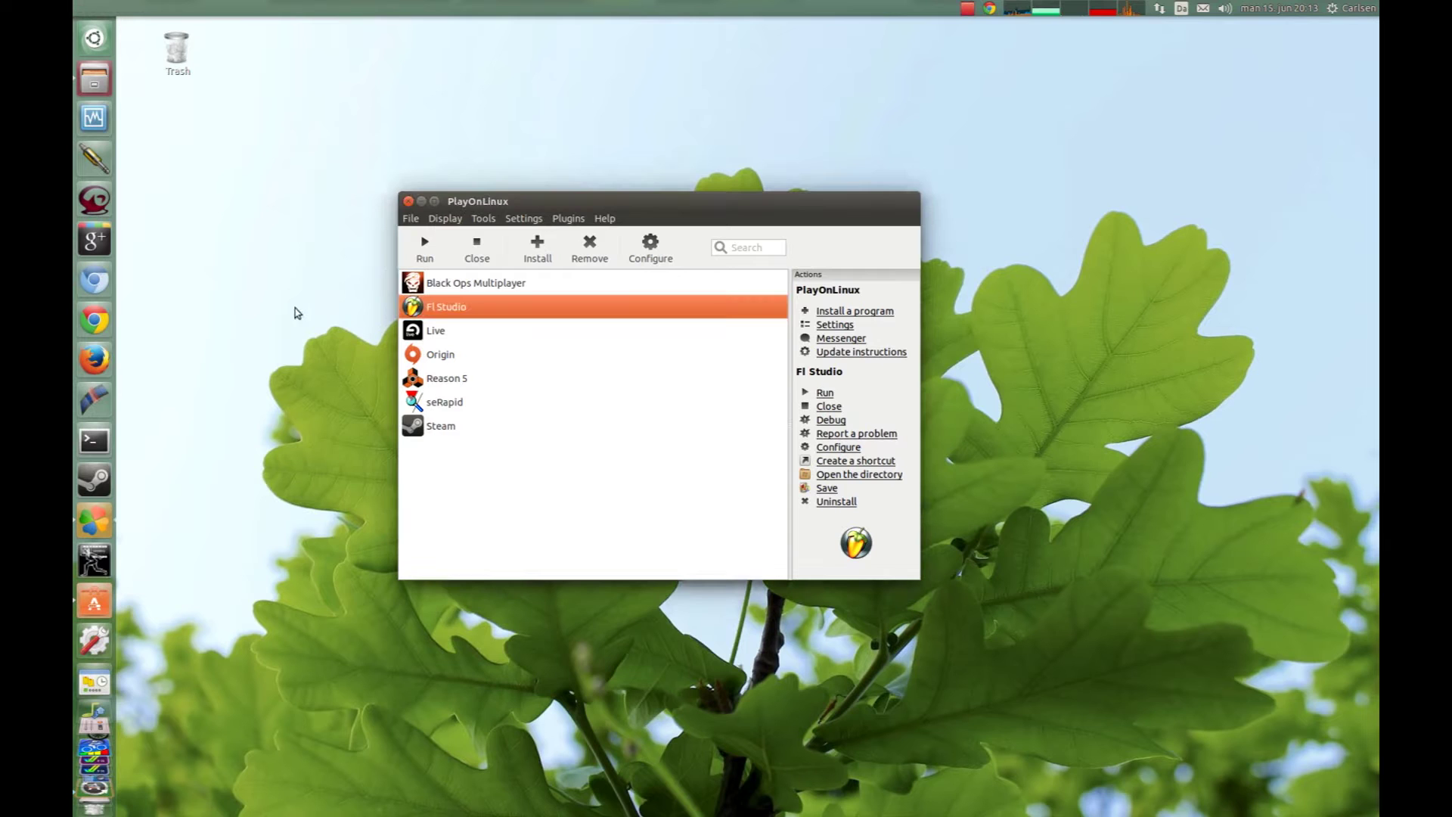
# In Ubuntu Software Center, check that PlayOnLinux shows as installed and focus the search box.
pyautogui.click(94, 603)
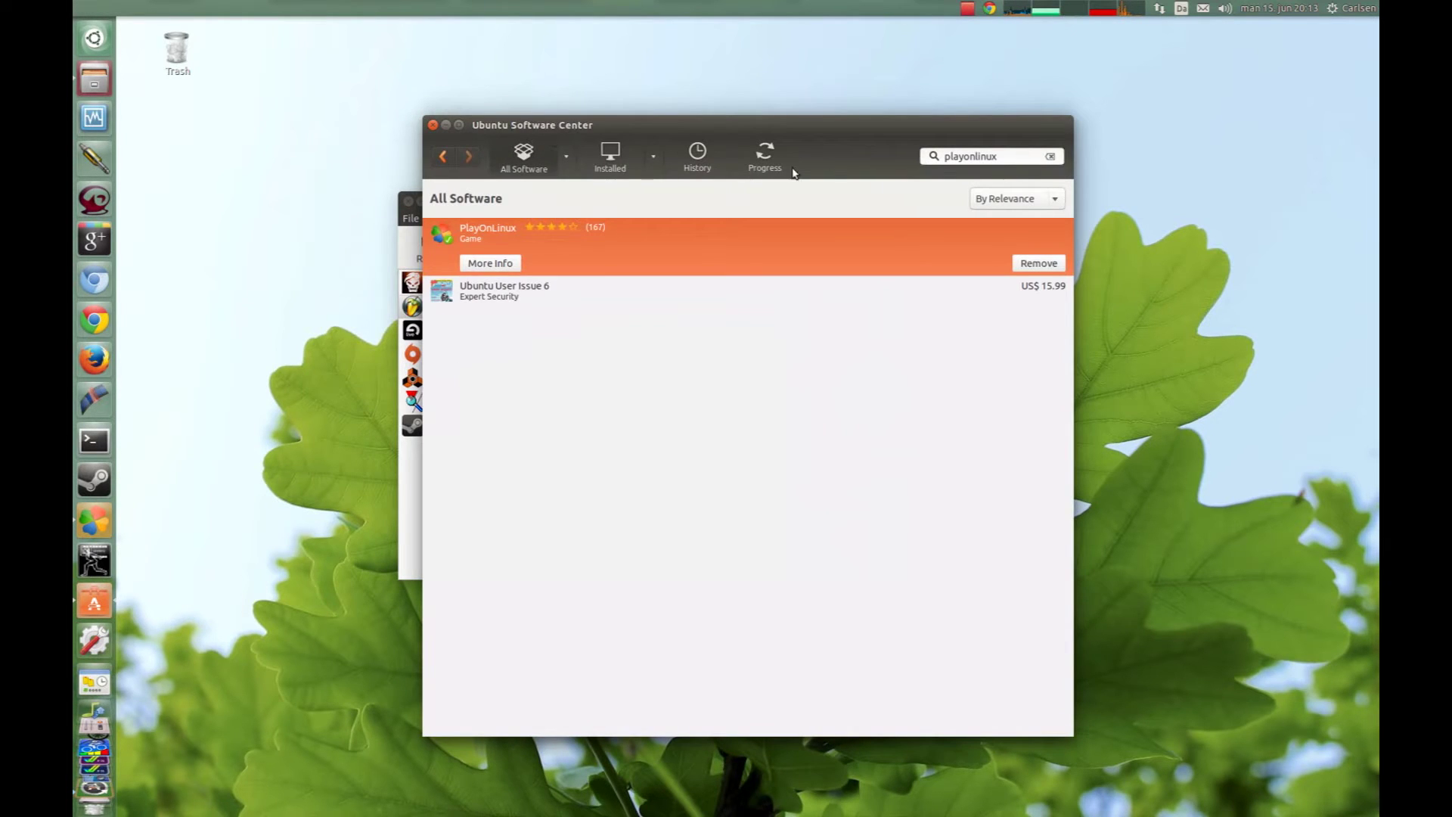
pyautogui.click(1005, 155)
pyautogui.click(446, 125)
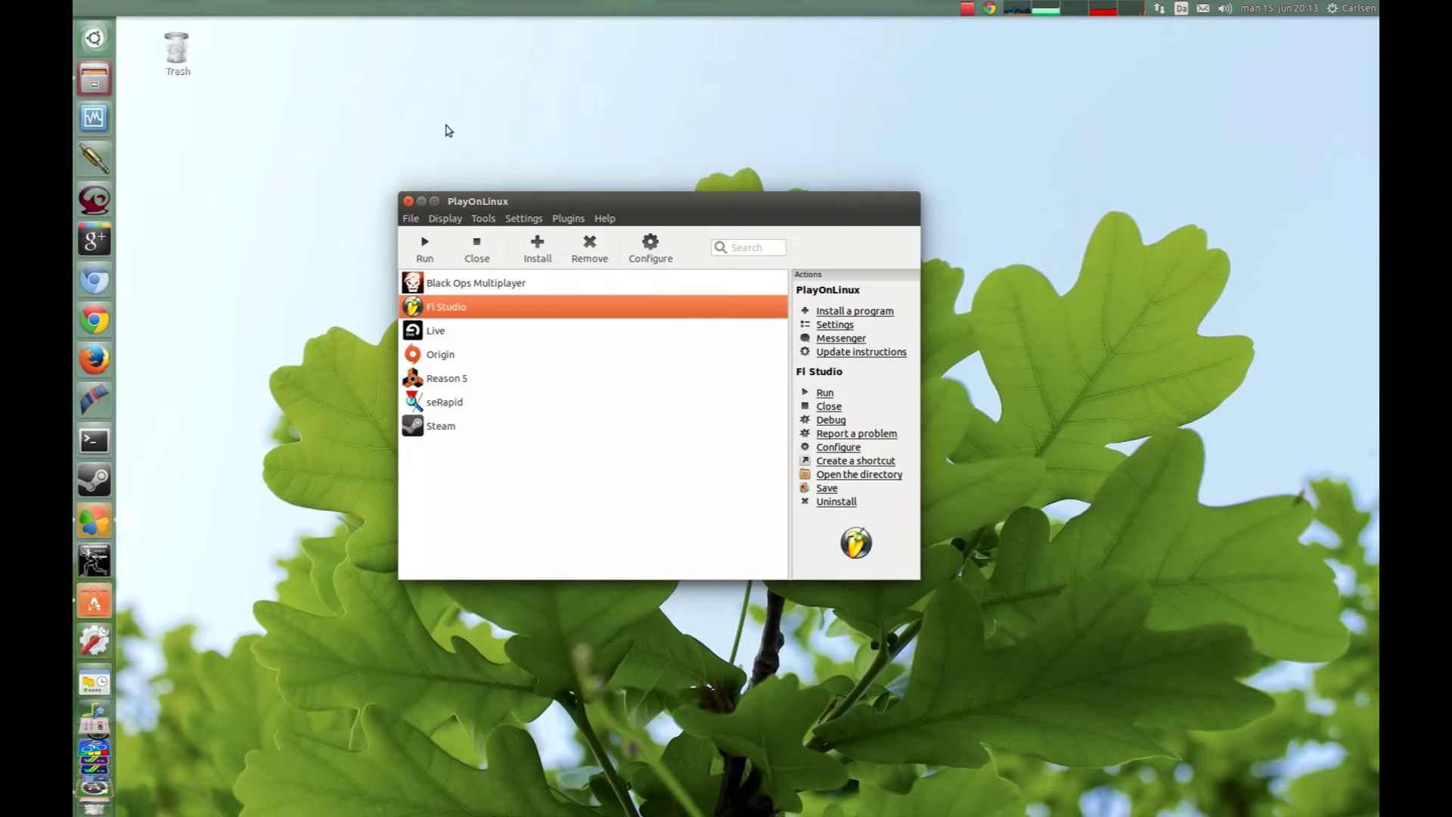
pyautogui.moveTo(535, 208); pyautogui.dragTo(492, 150)
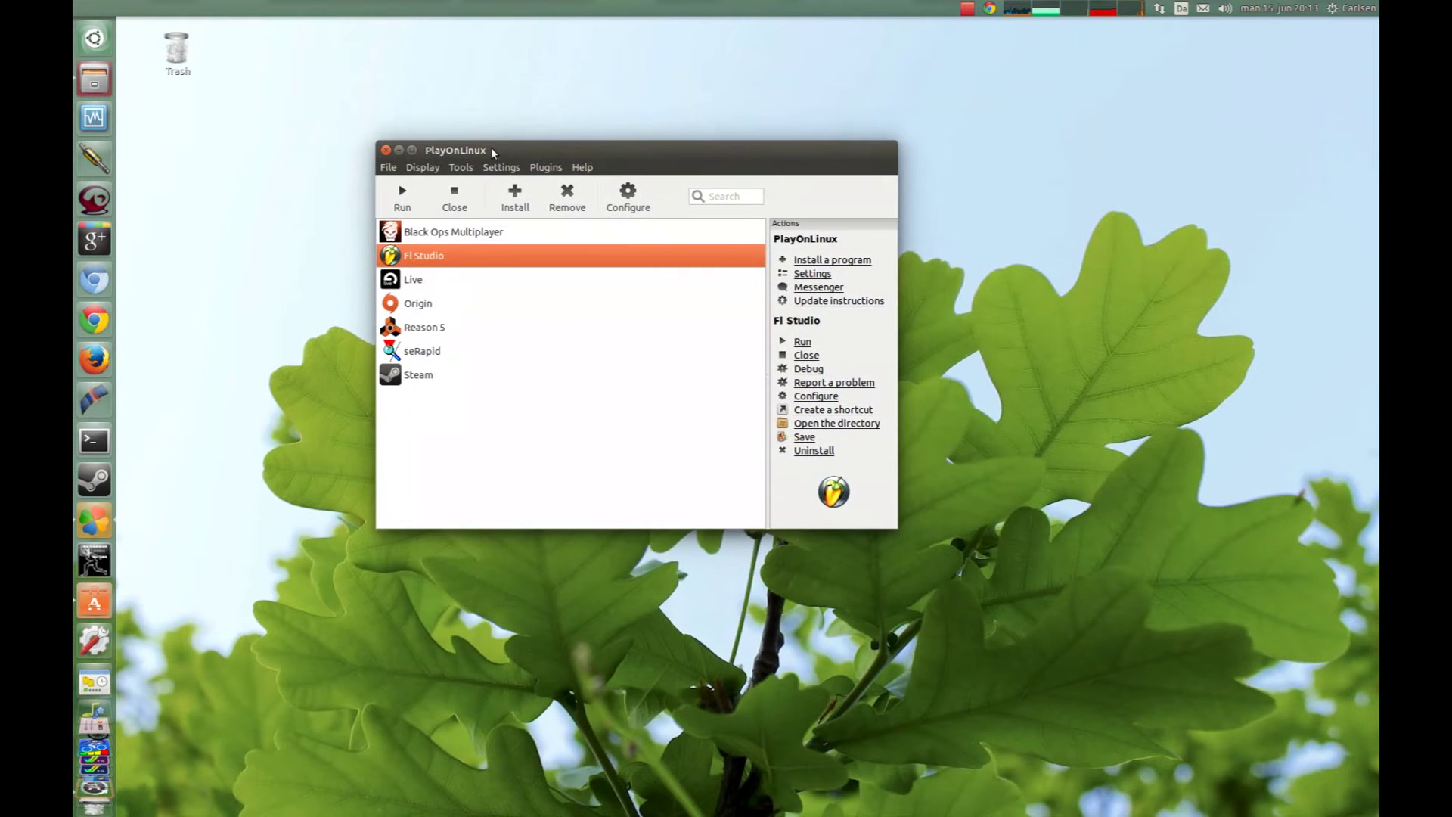
pyautogui.click(459, 168)
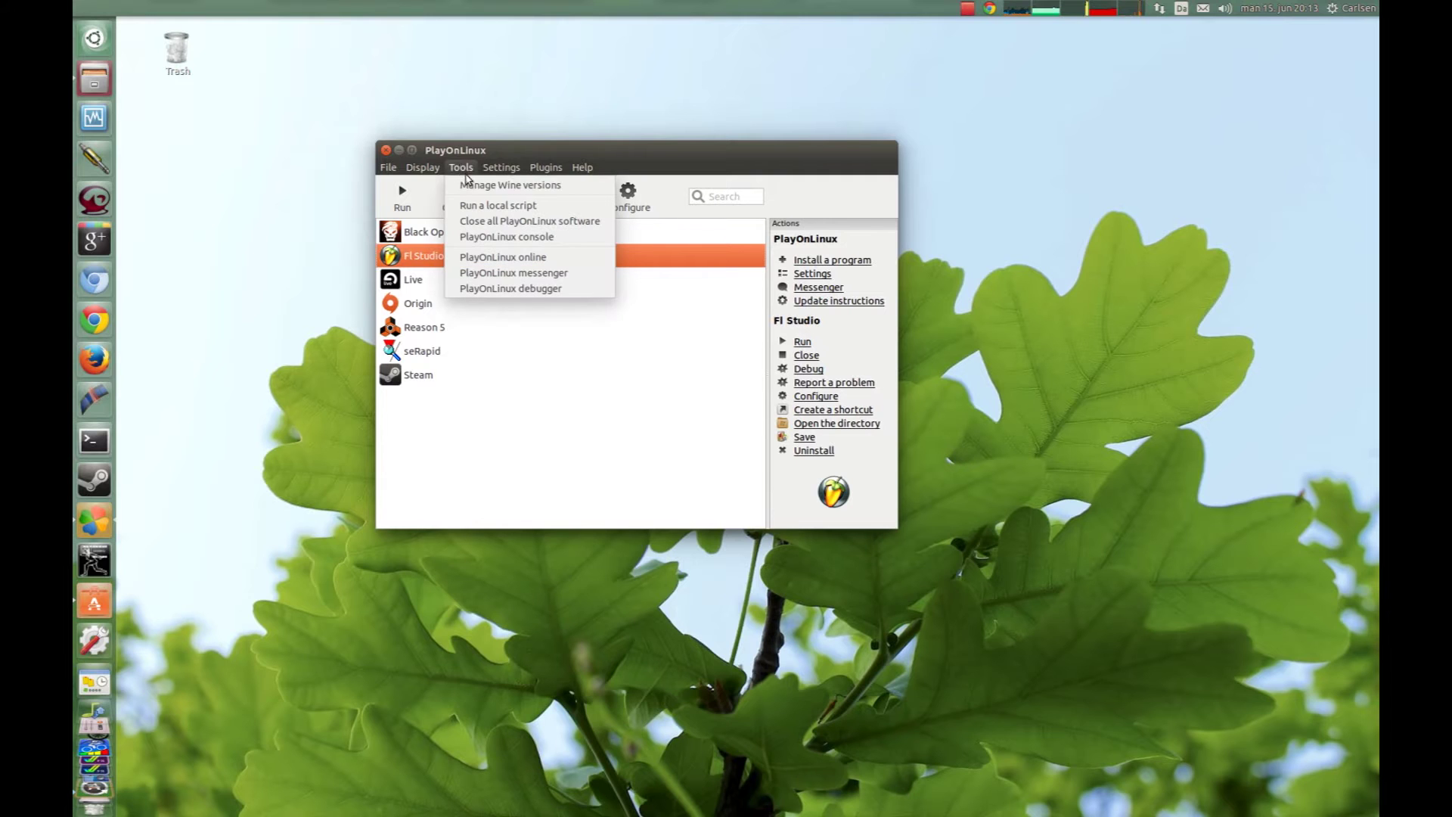
pyautogui.click(504, 189)
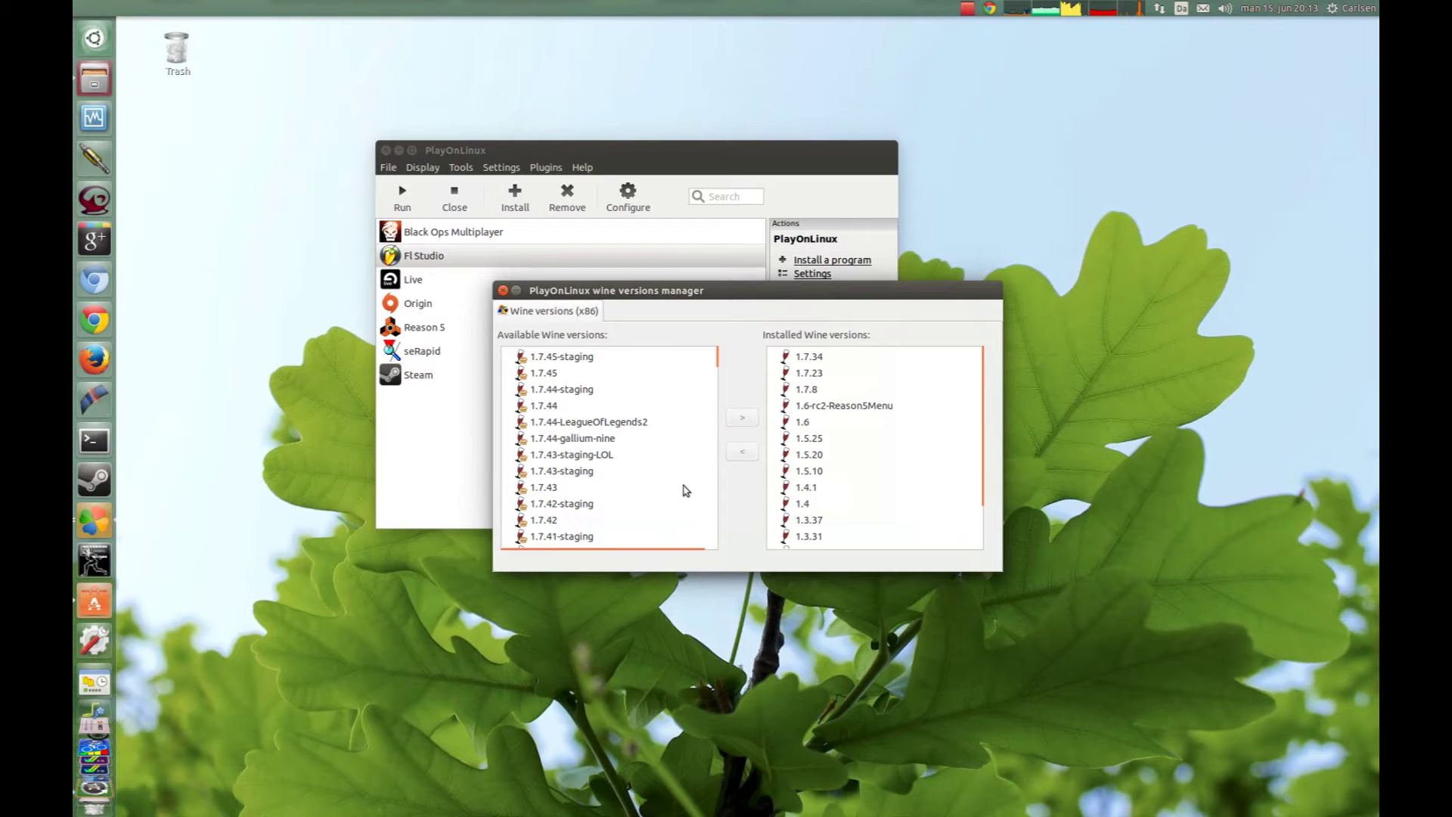
pyautogui.click(813, 492)
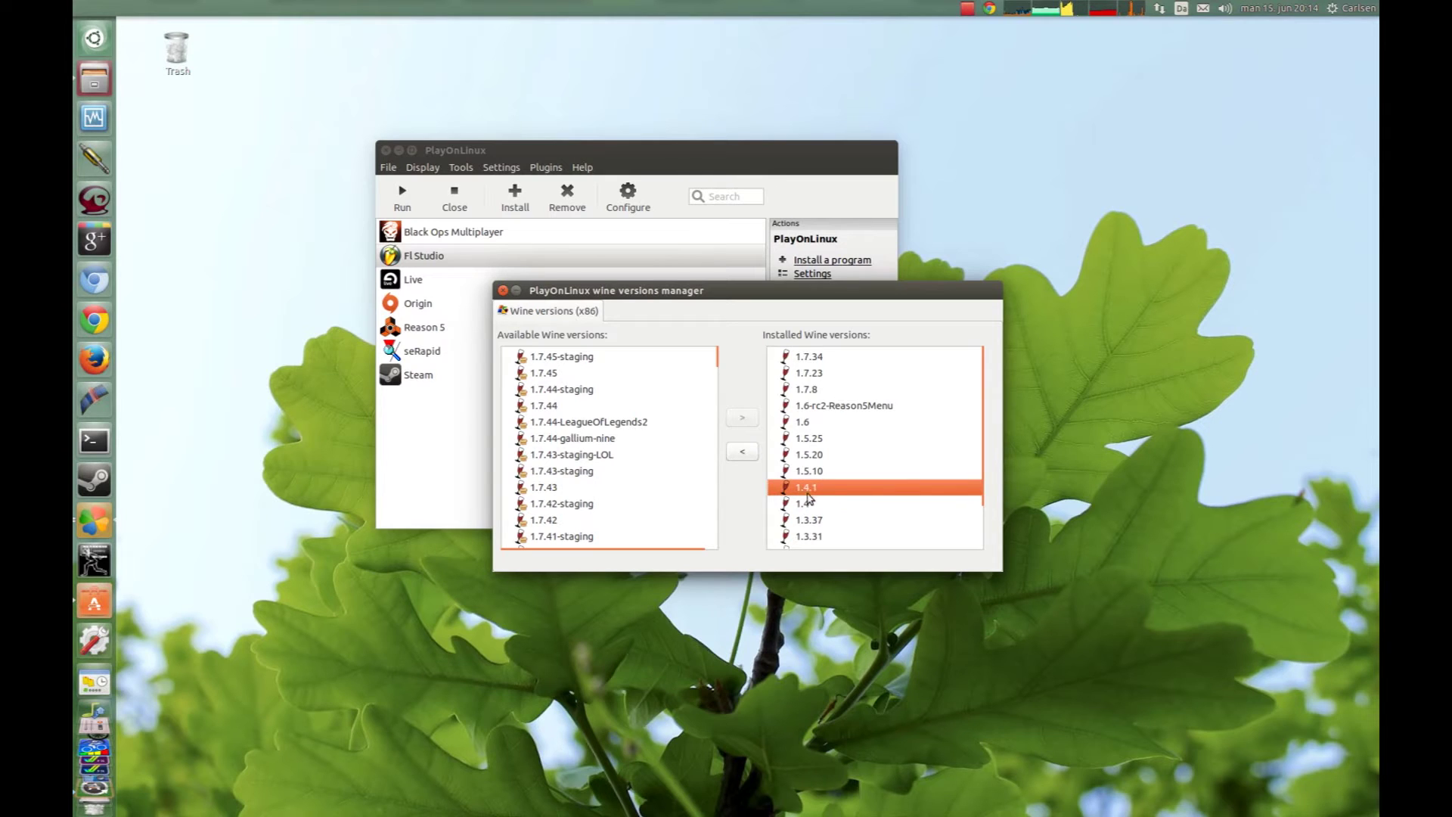
pyautogui.click(542, 492)
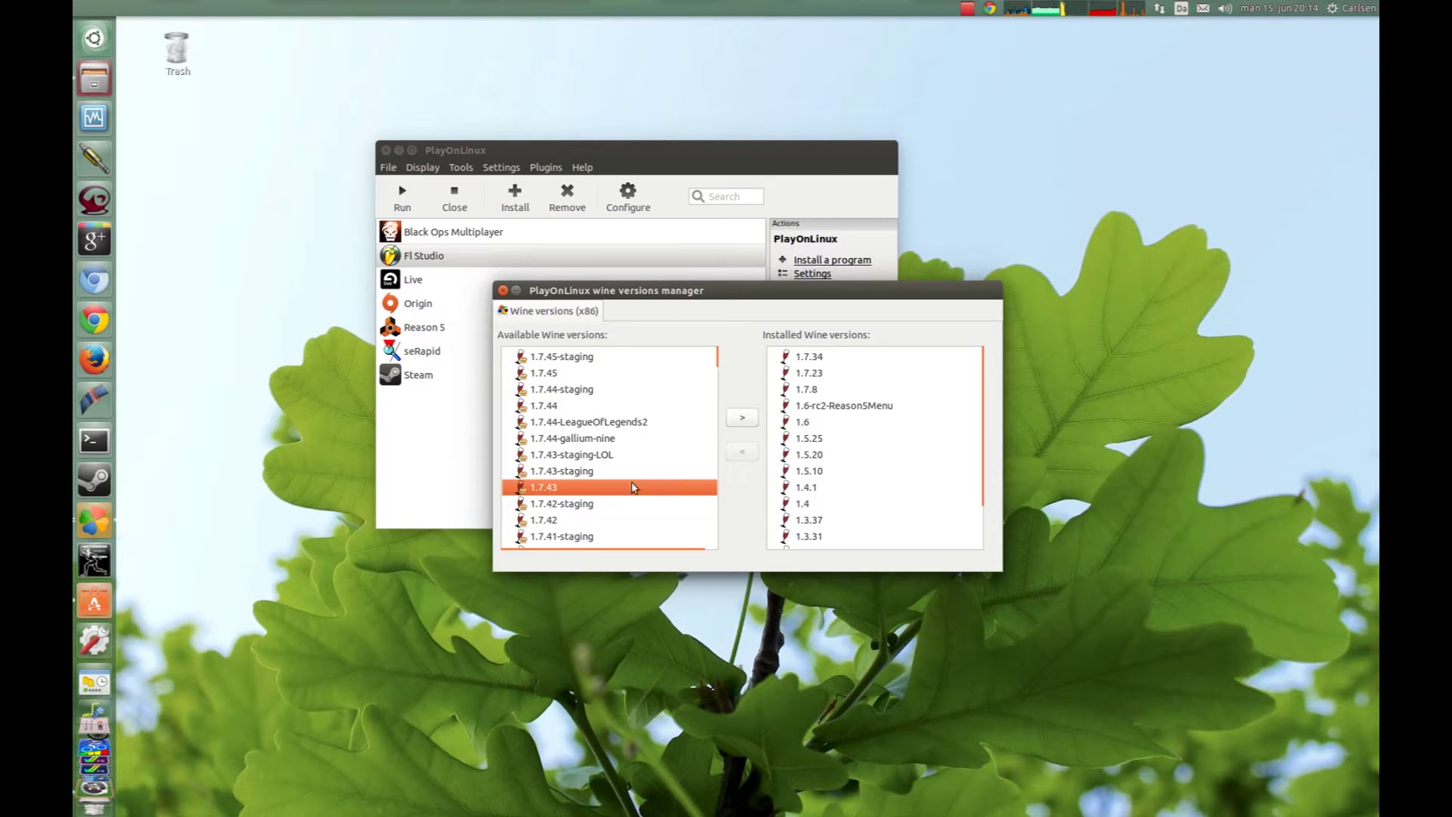
pyautogui.click(808, 487)
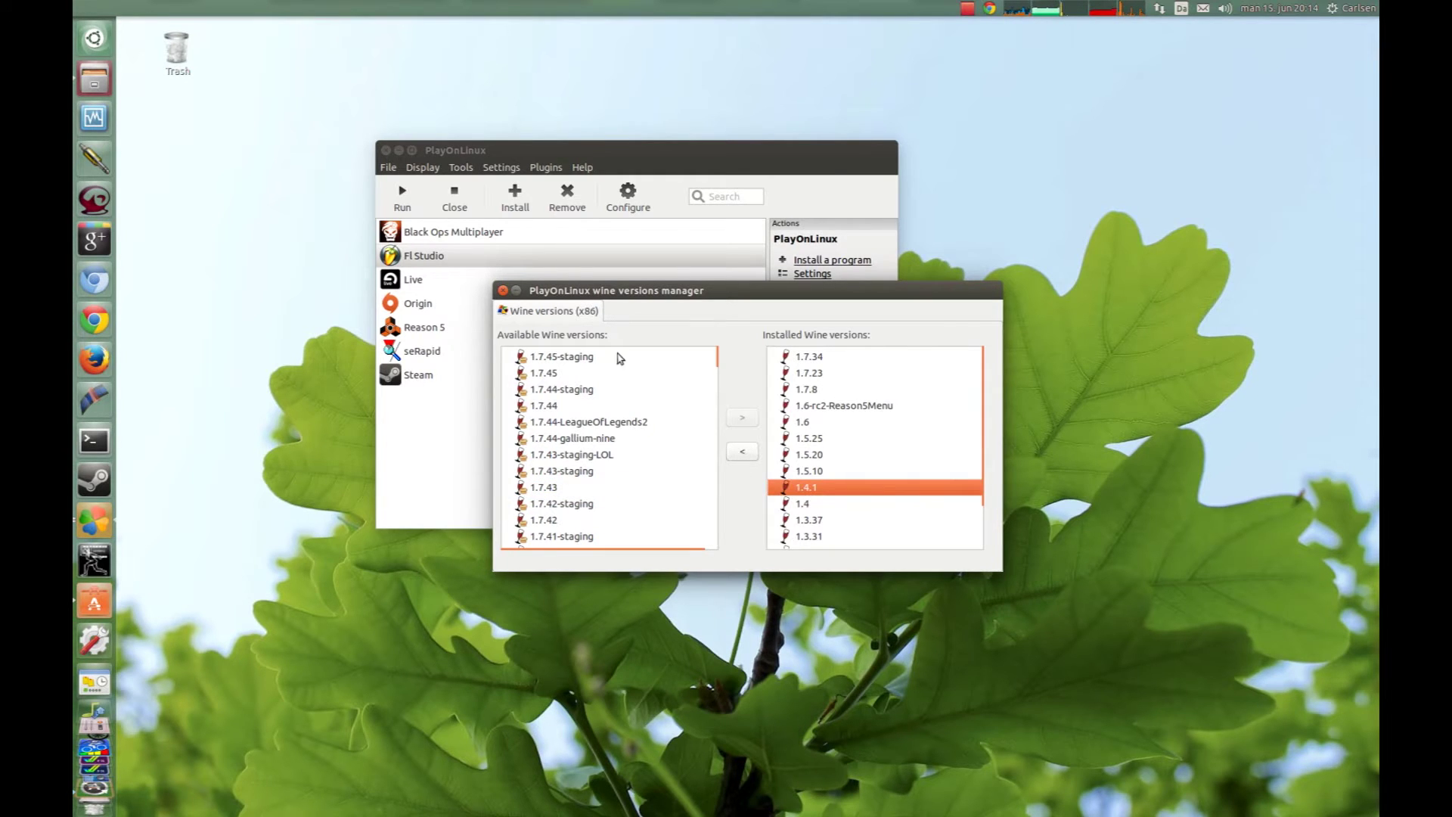
pyautogui.click(503, 293)
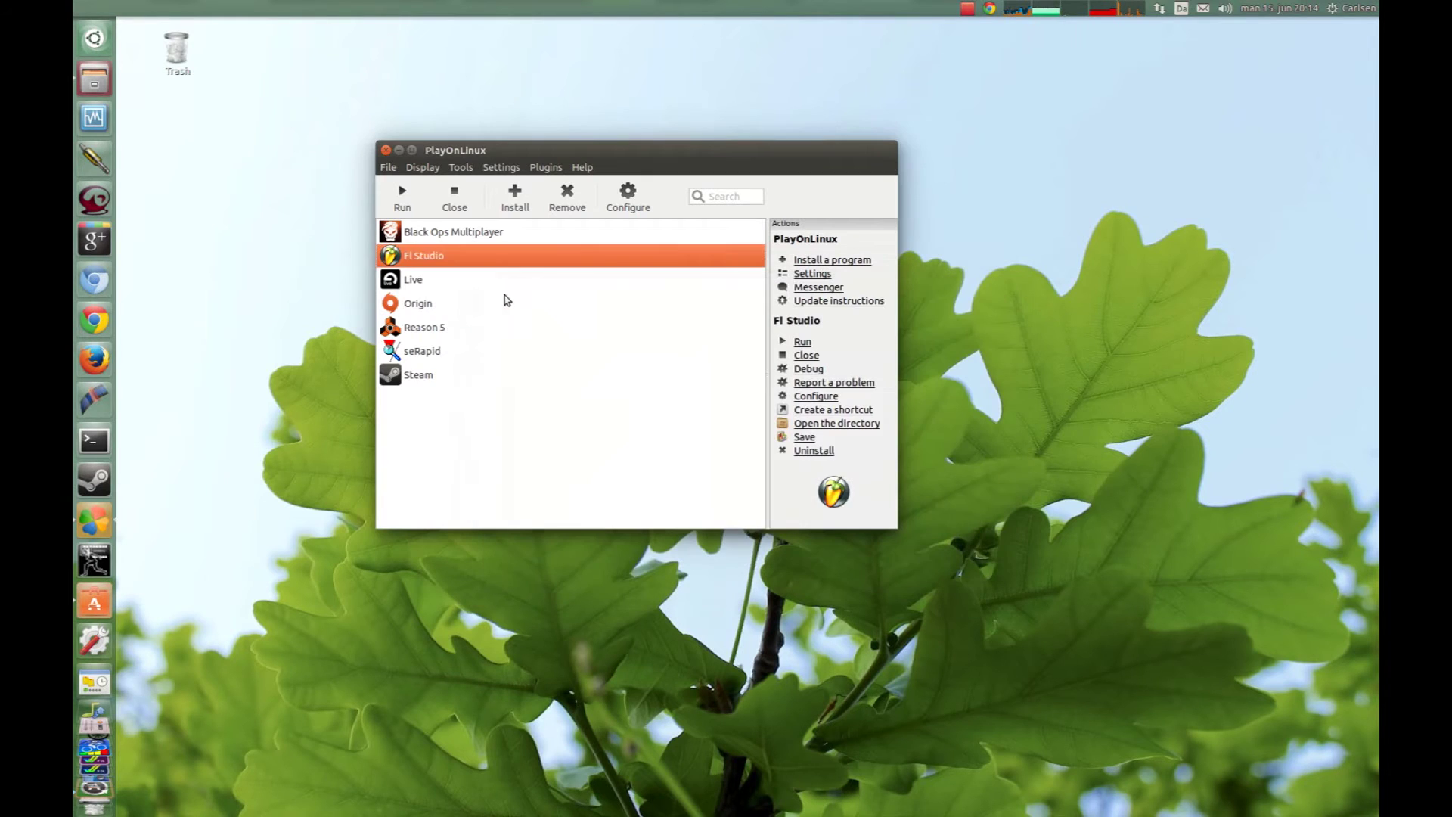
# Start PlayOnLinux's manual installation wizard for a non-listed program.
pyautogui.click(530, 376)
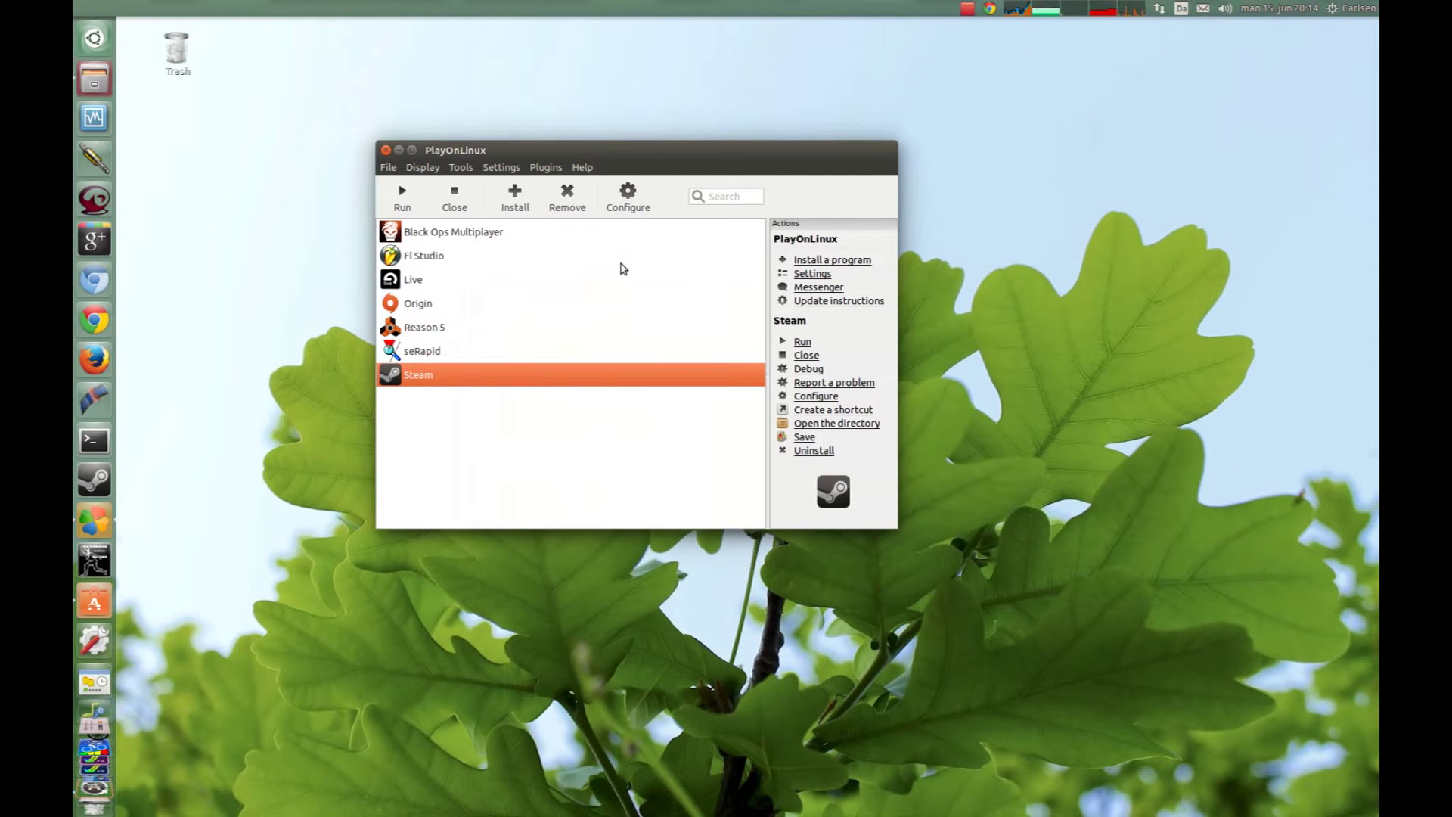
pyautogui.click(836, 263)
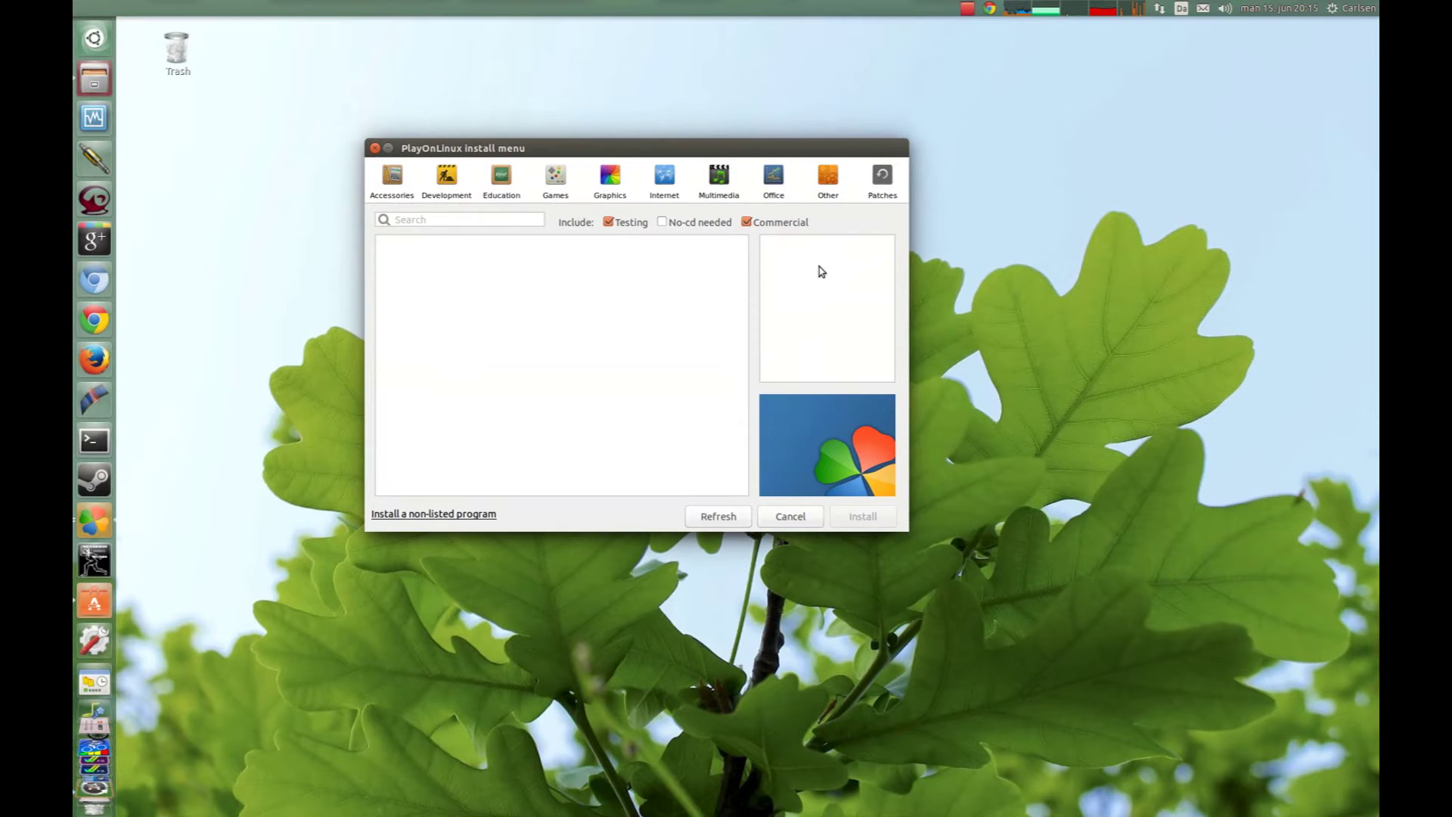
pyautogui.click(432, 515)
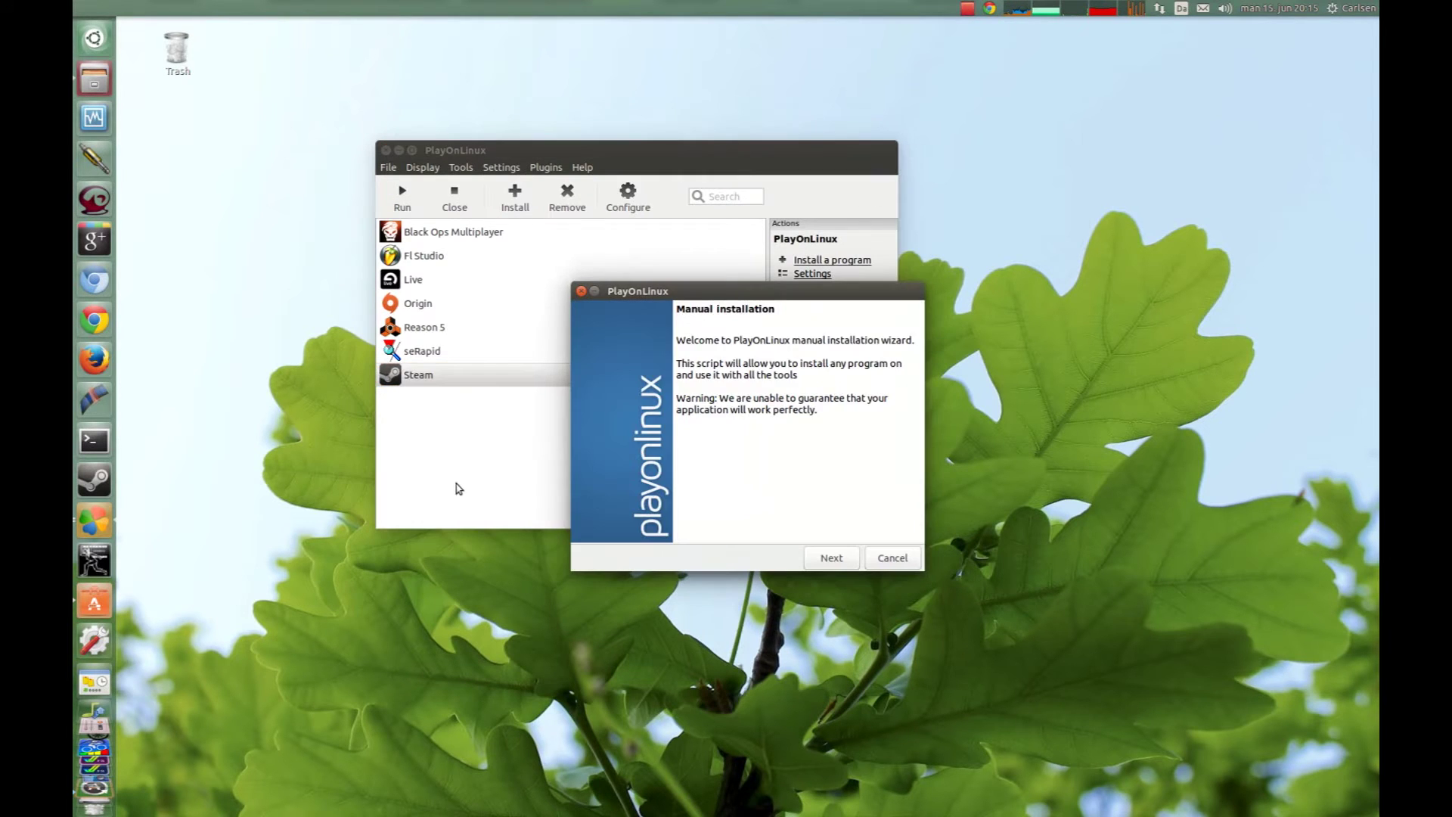
pyautogui.moveTo(760, 293); pyautogui.dragTo(674, 259)
pyautogui.click(749, 526)
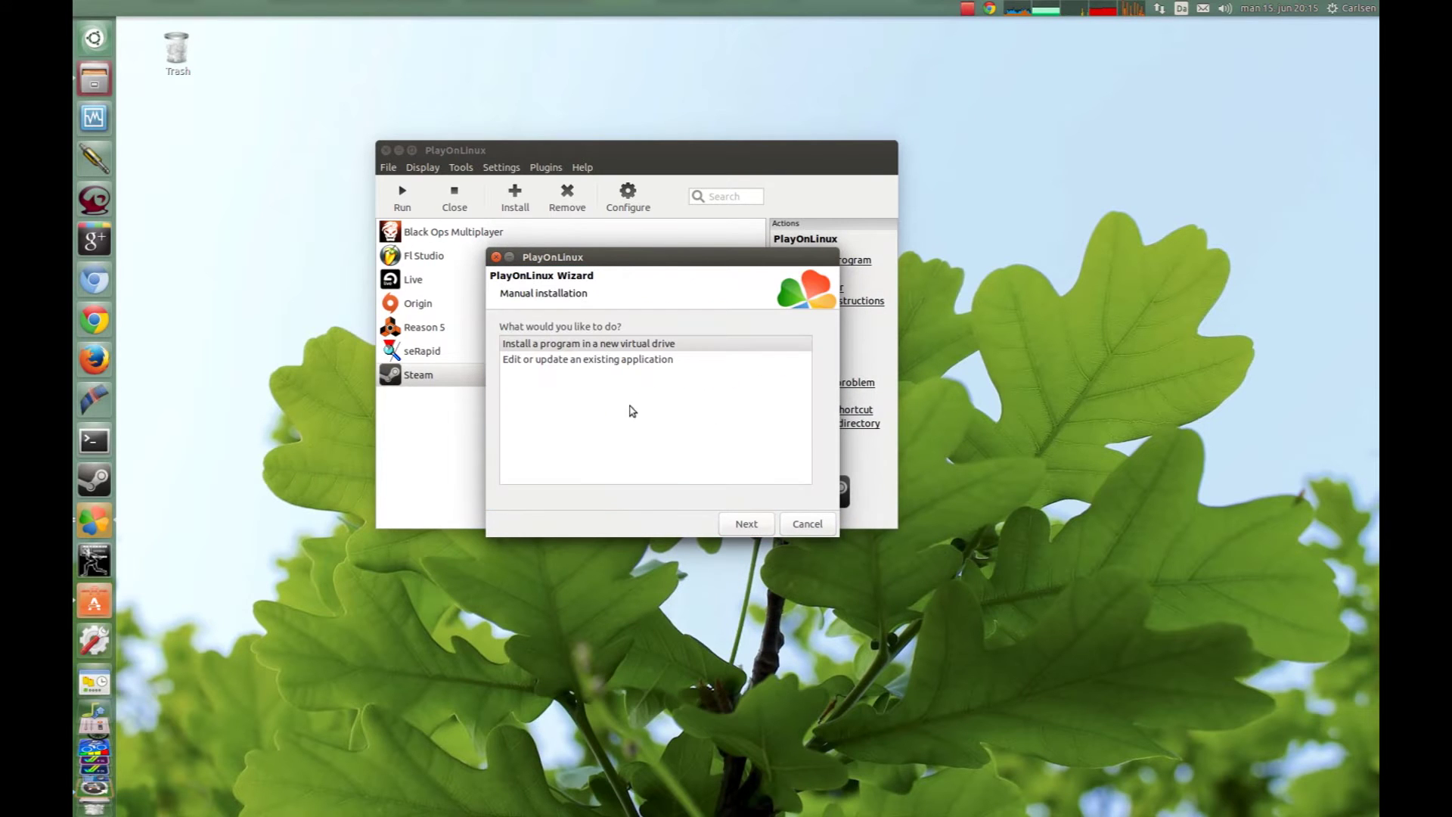
# Choose to install into a new virtual drive named FL.
pyautogui.click(610, 345)
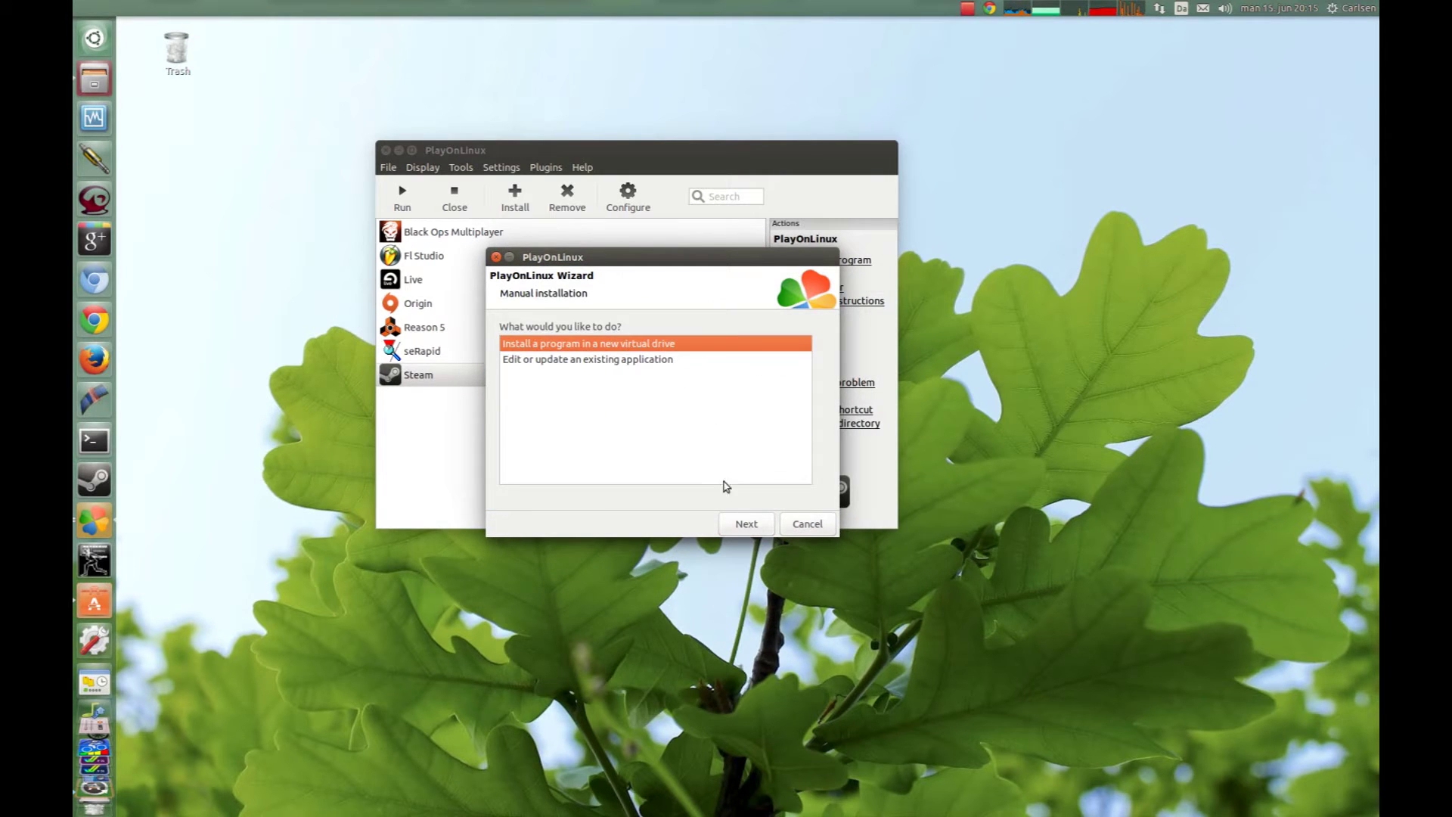
pyautogui.click(746, 525)
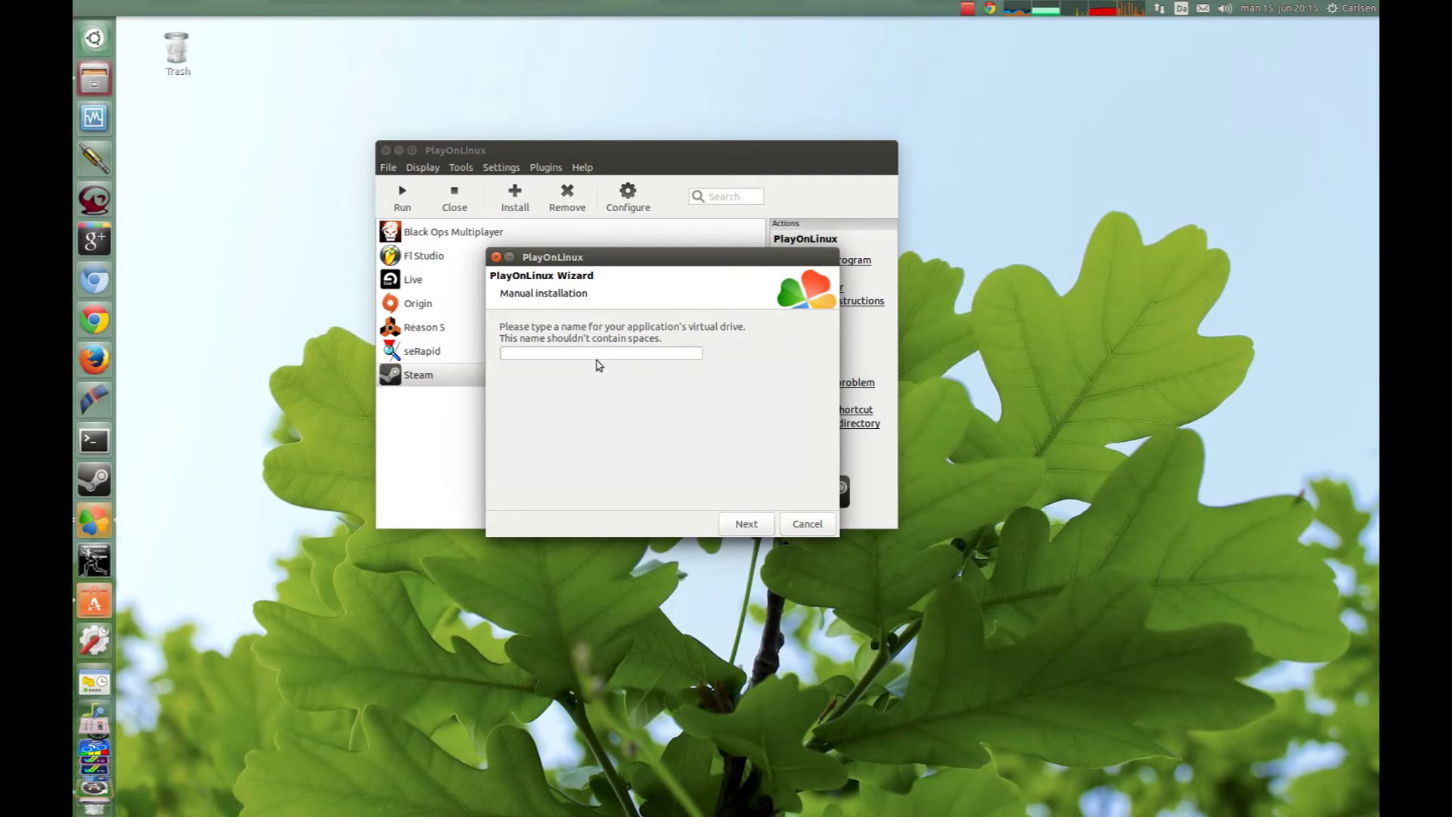
pyautogui.click(596, 354)
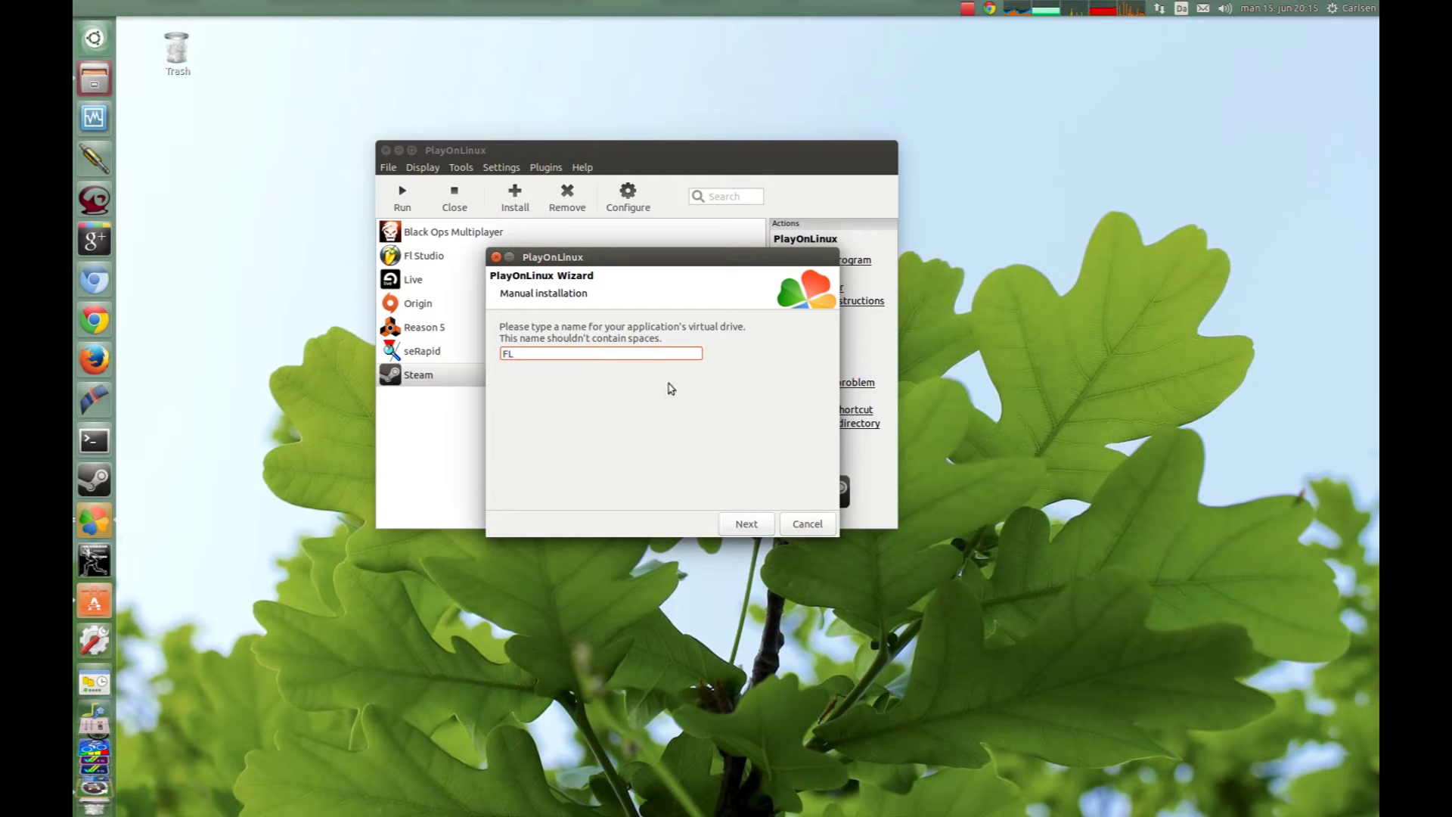
pyautogui.click(747, 525)
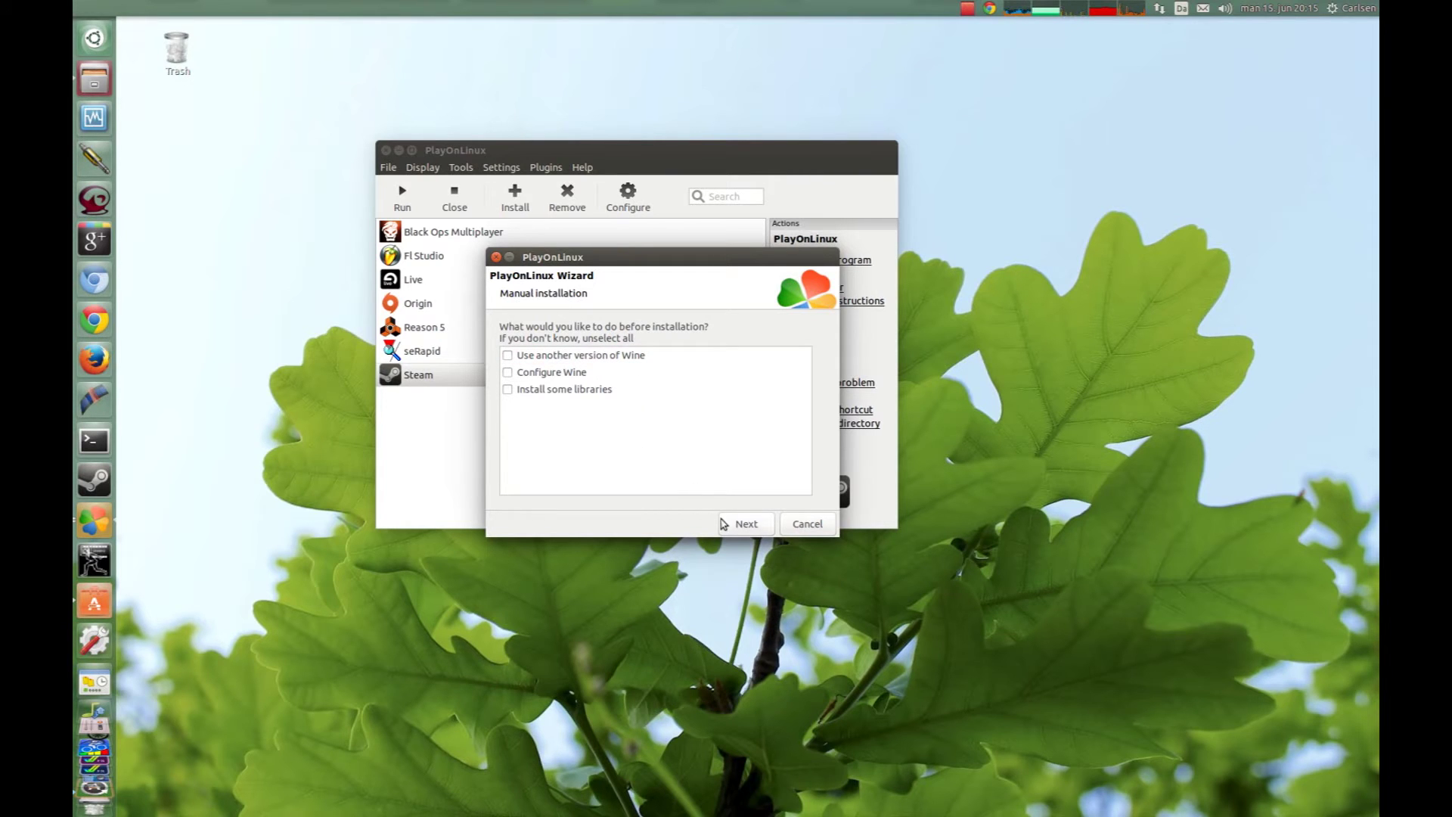
# Create the FL drive with no pre-install options and let Wine install Gecko.
pyautogui.click(746, 525)
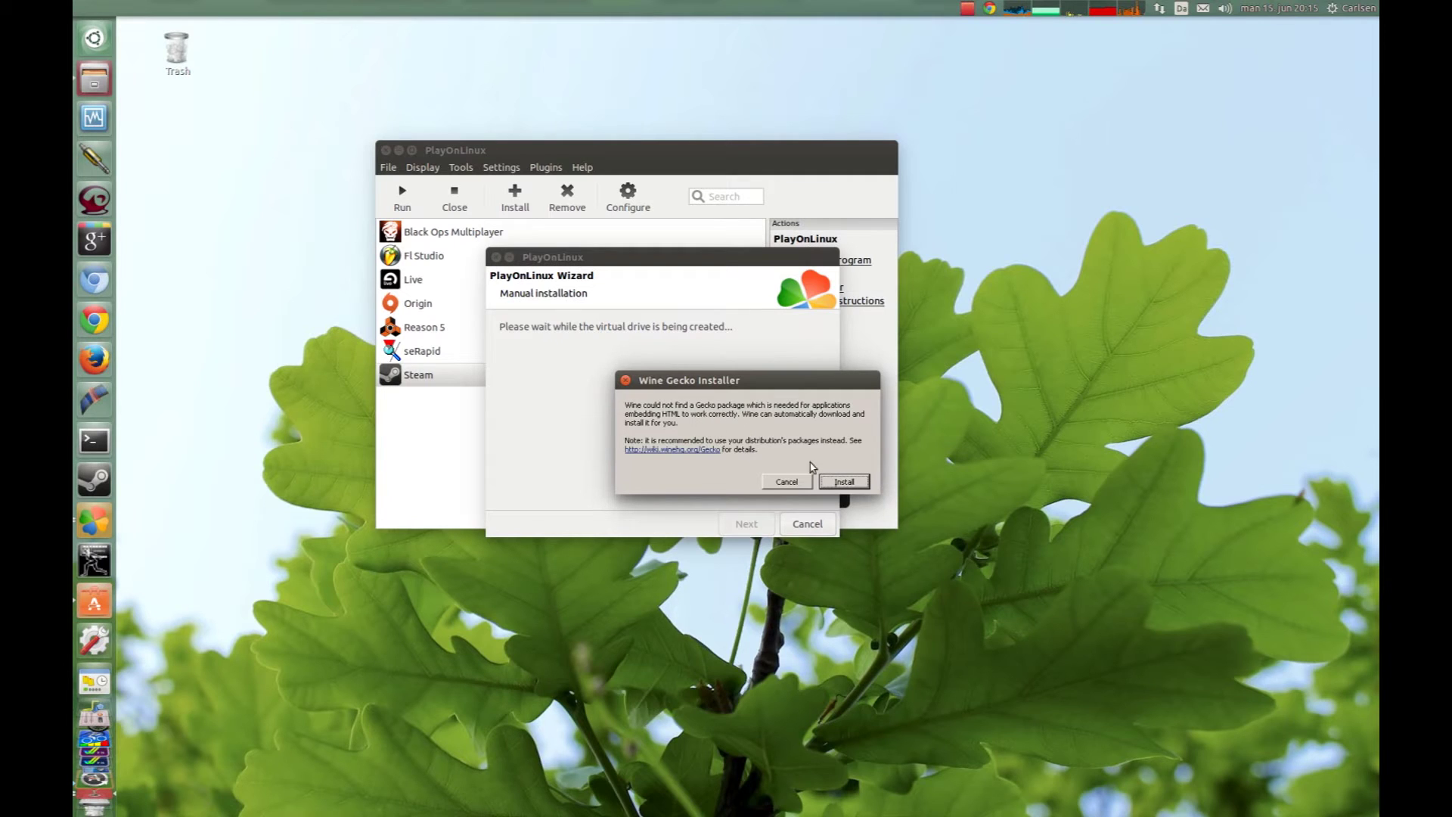
pyautogui.click(845, 483)
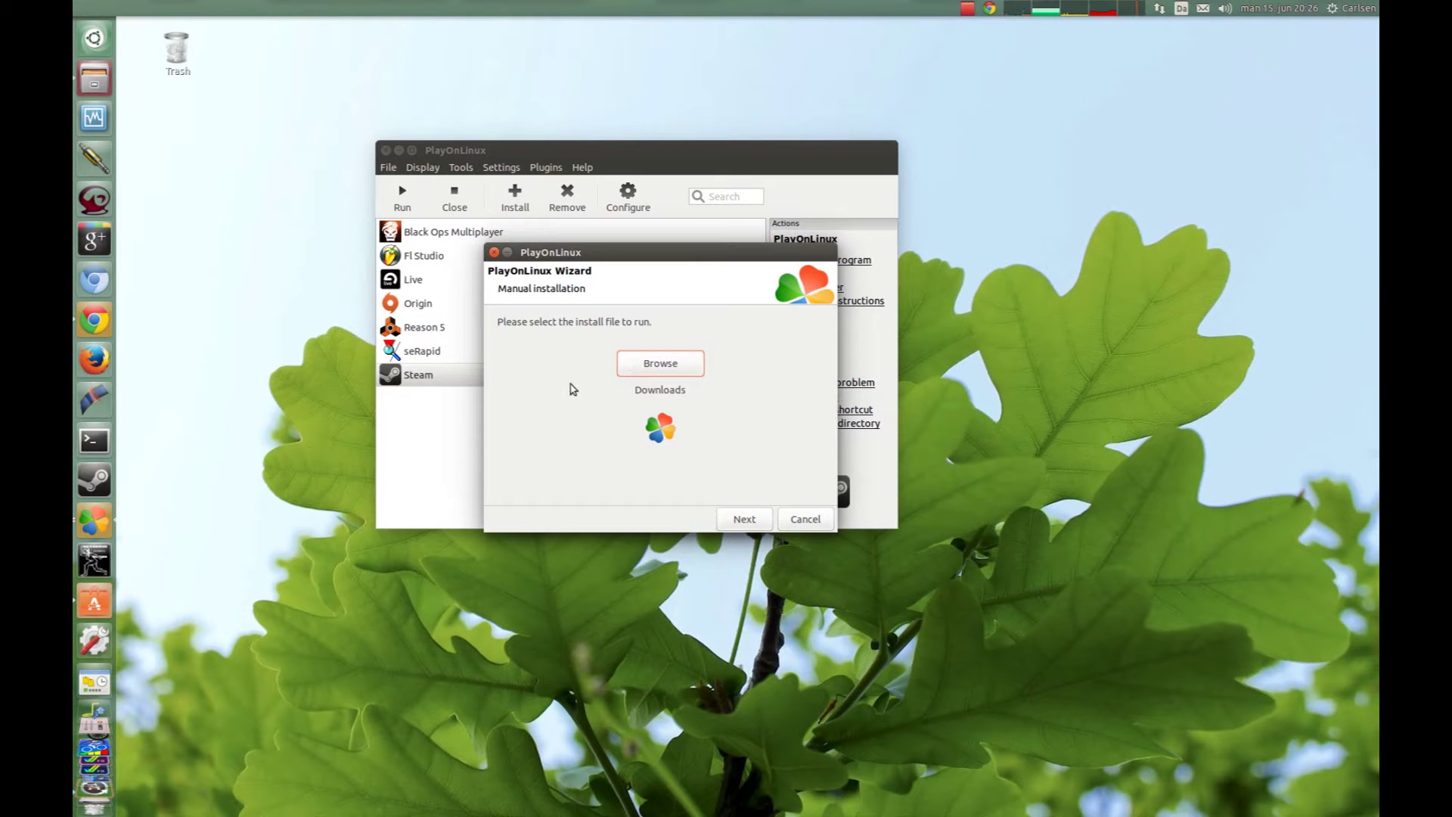
pyautogui.click(96, 321)
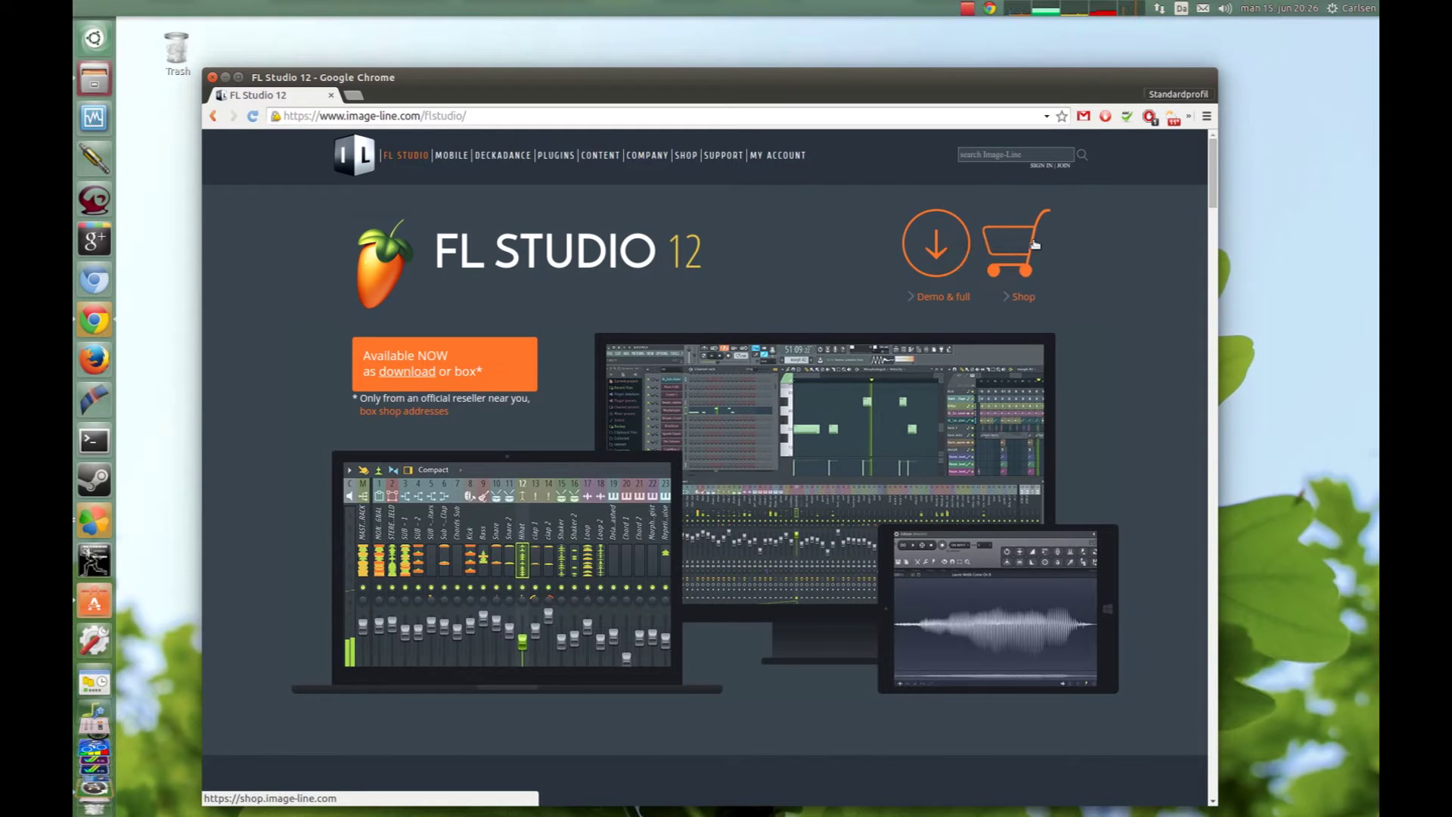
pyautogui.click(226, 79)
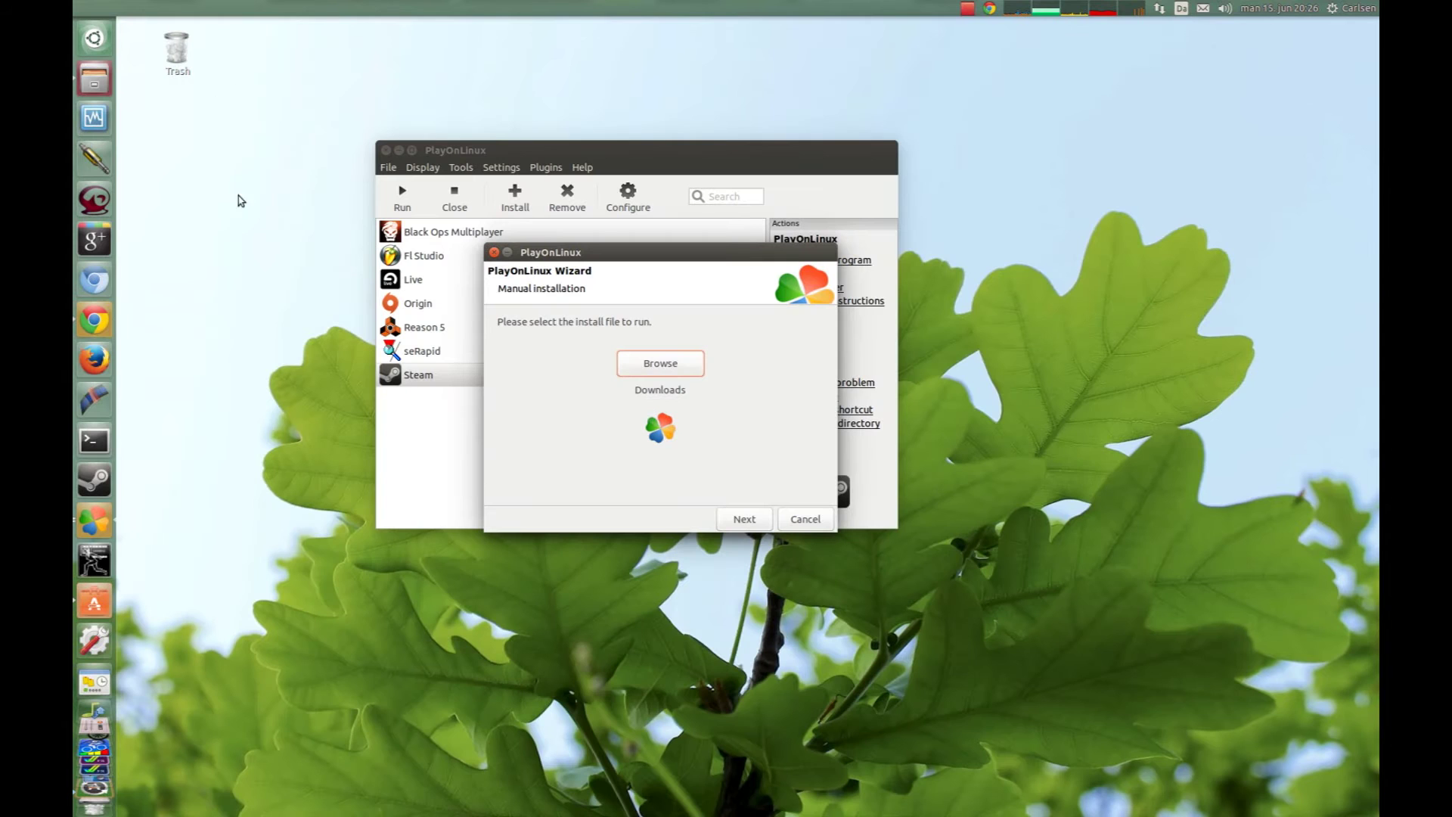
# Pick flstudio_12.0.2.exe from Downloads as the install file and launch it.
pyautogui.click(645, 368)
pyautogui.doubleClick(529, 336)
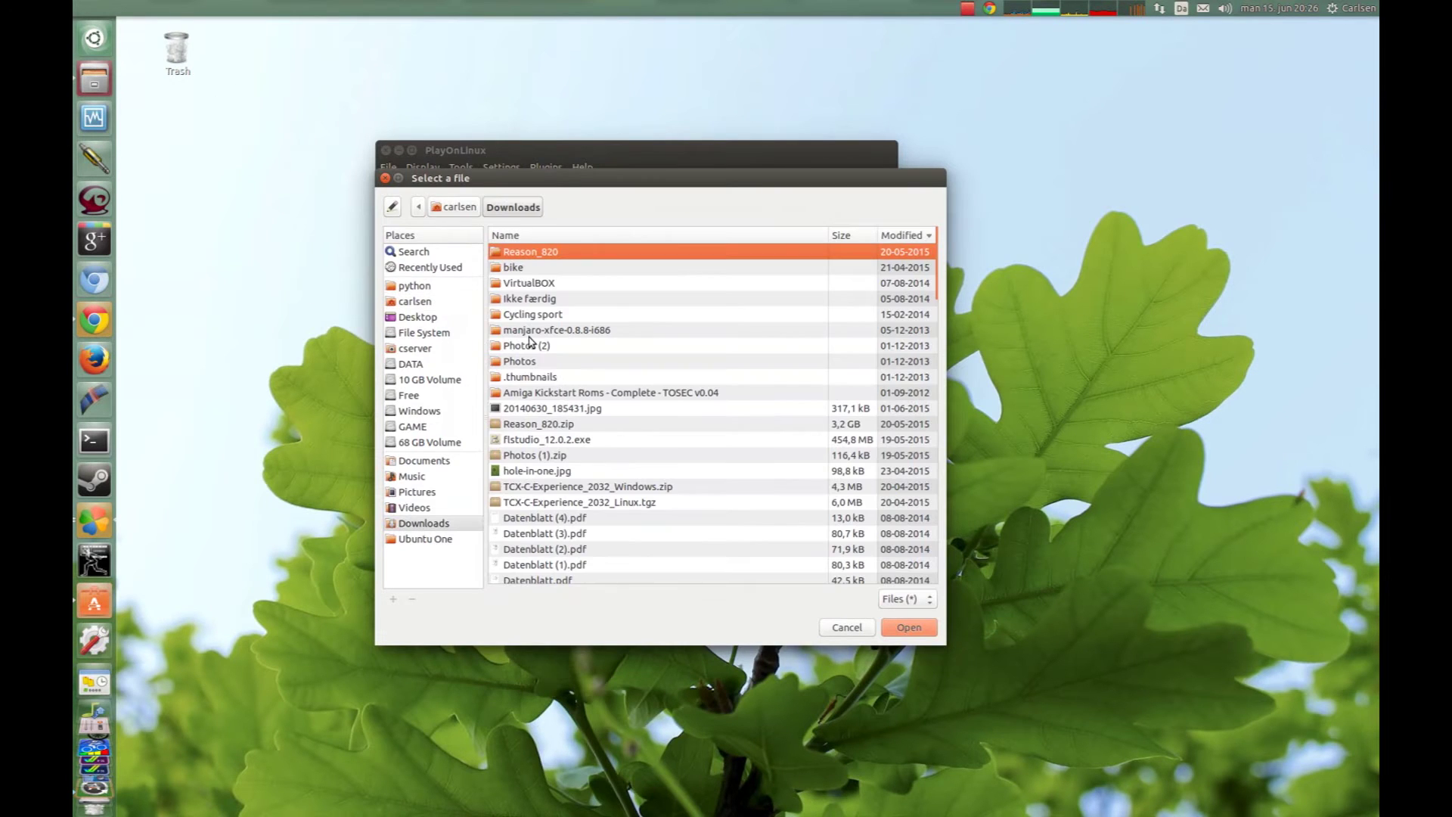
pyautogui.click(533, 440)
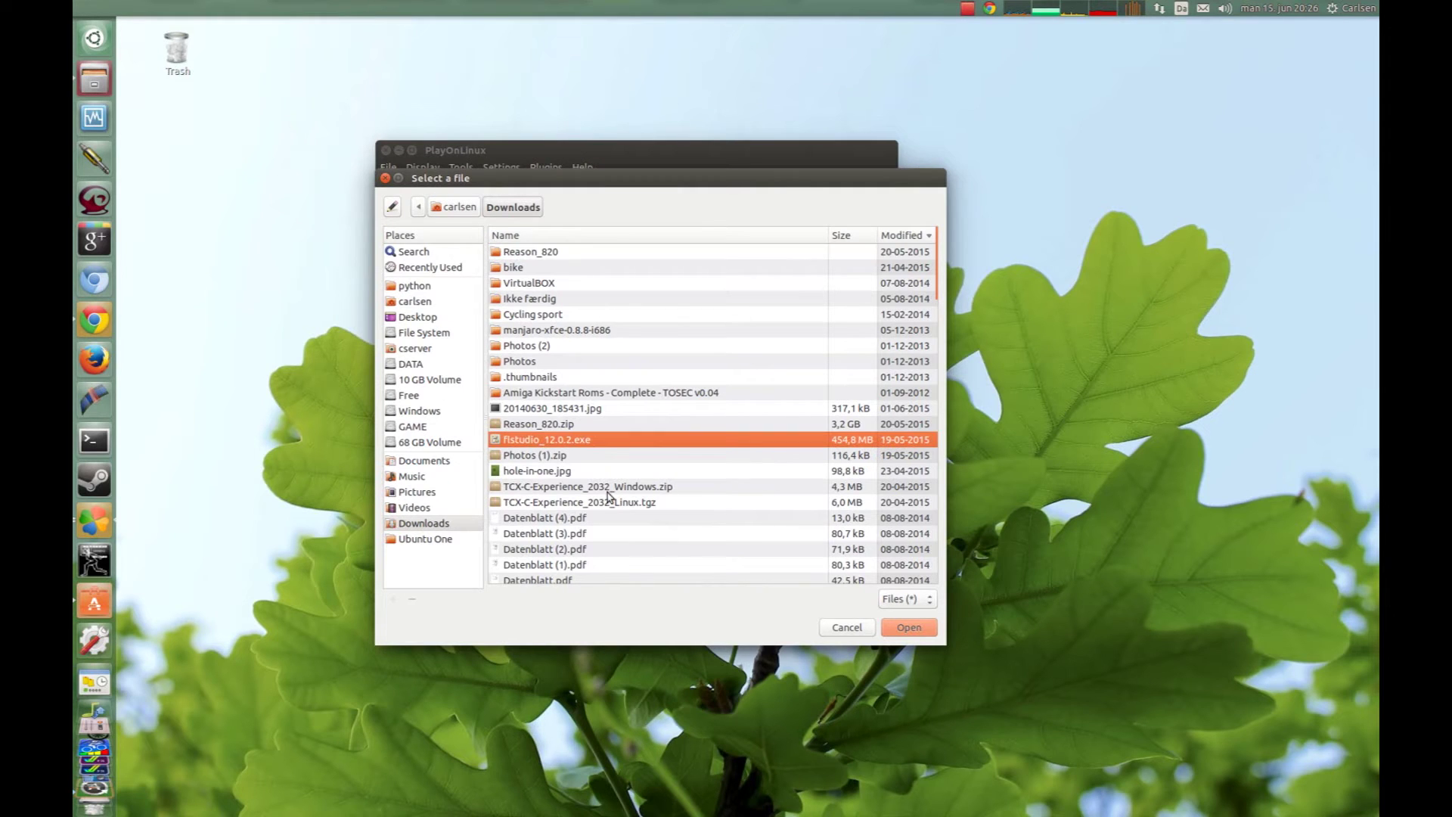
pyautogui.click(907, 630)
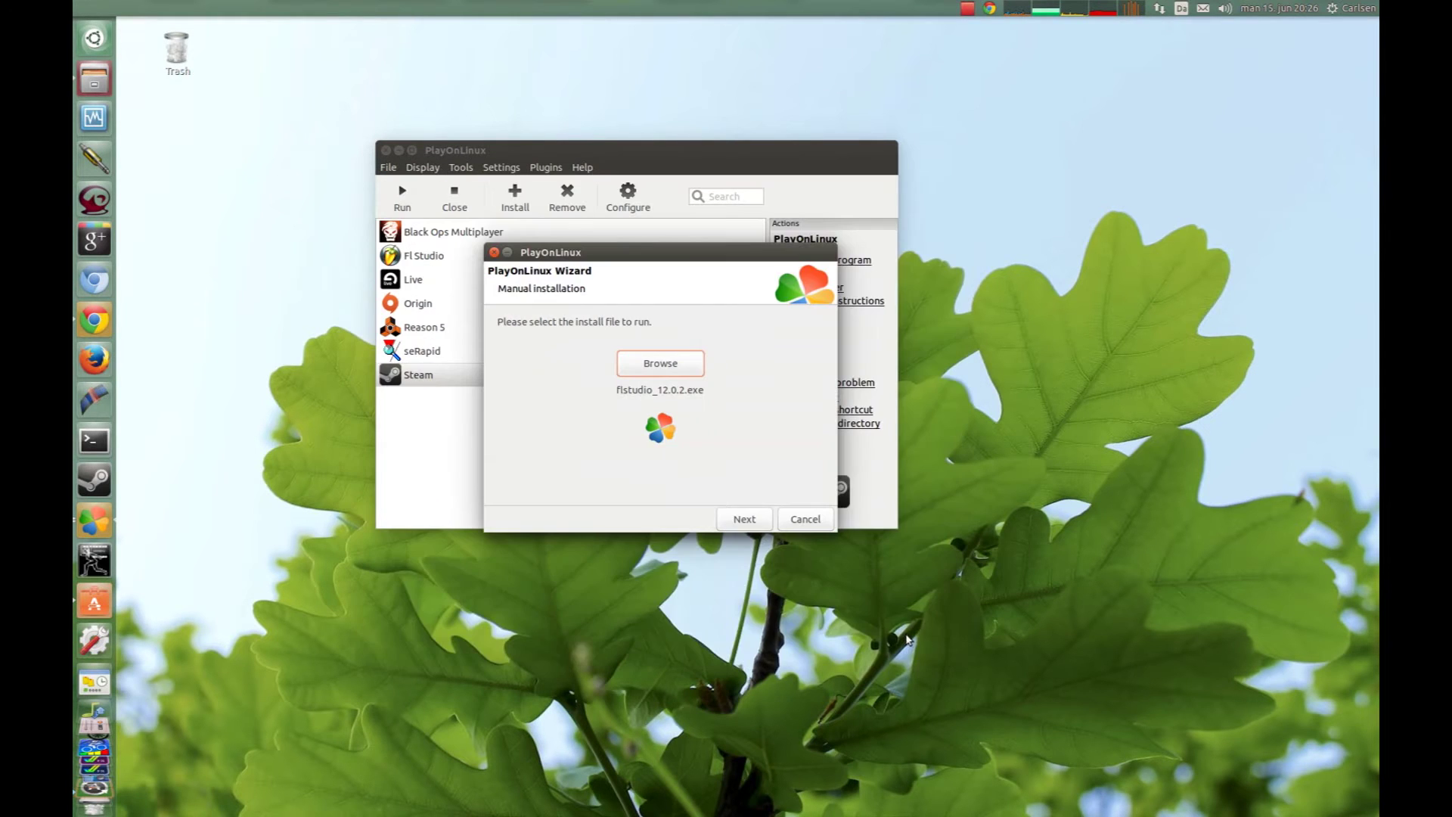
pyautogui.click(743, 517)
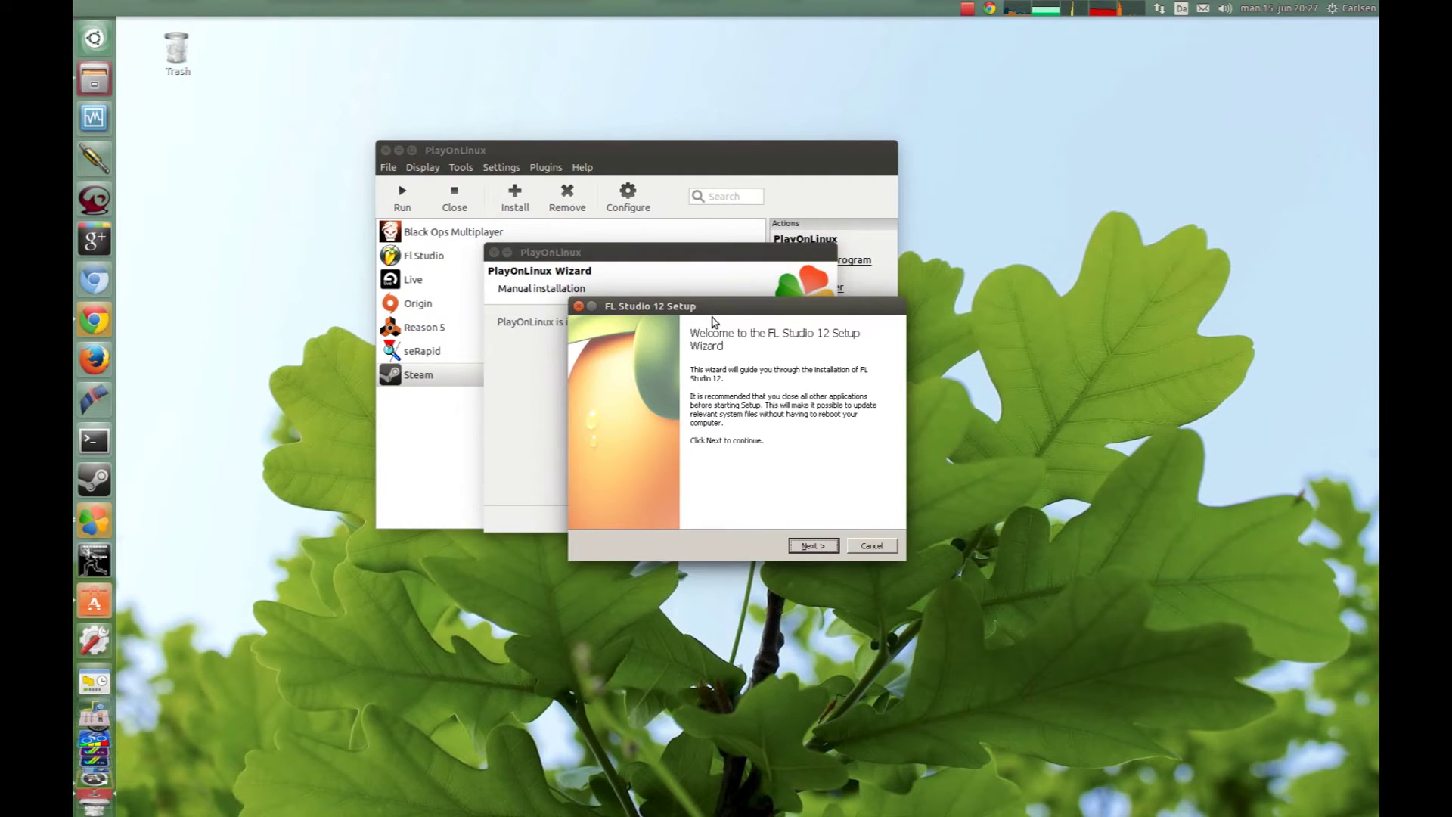
# Accept the FL Studio licence and install for all users.
pyautogui.click(812, 546)
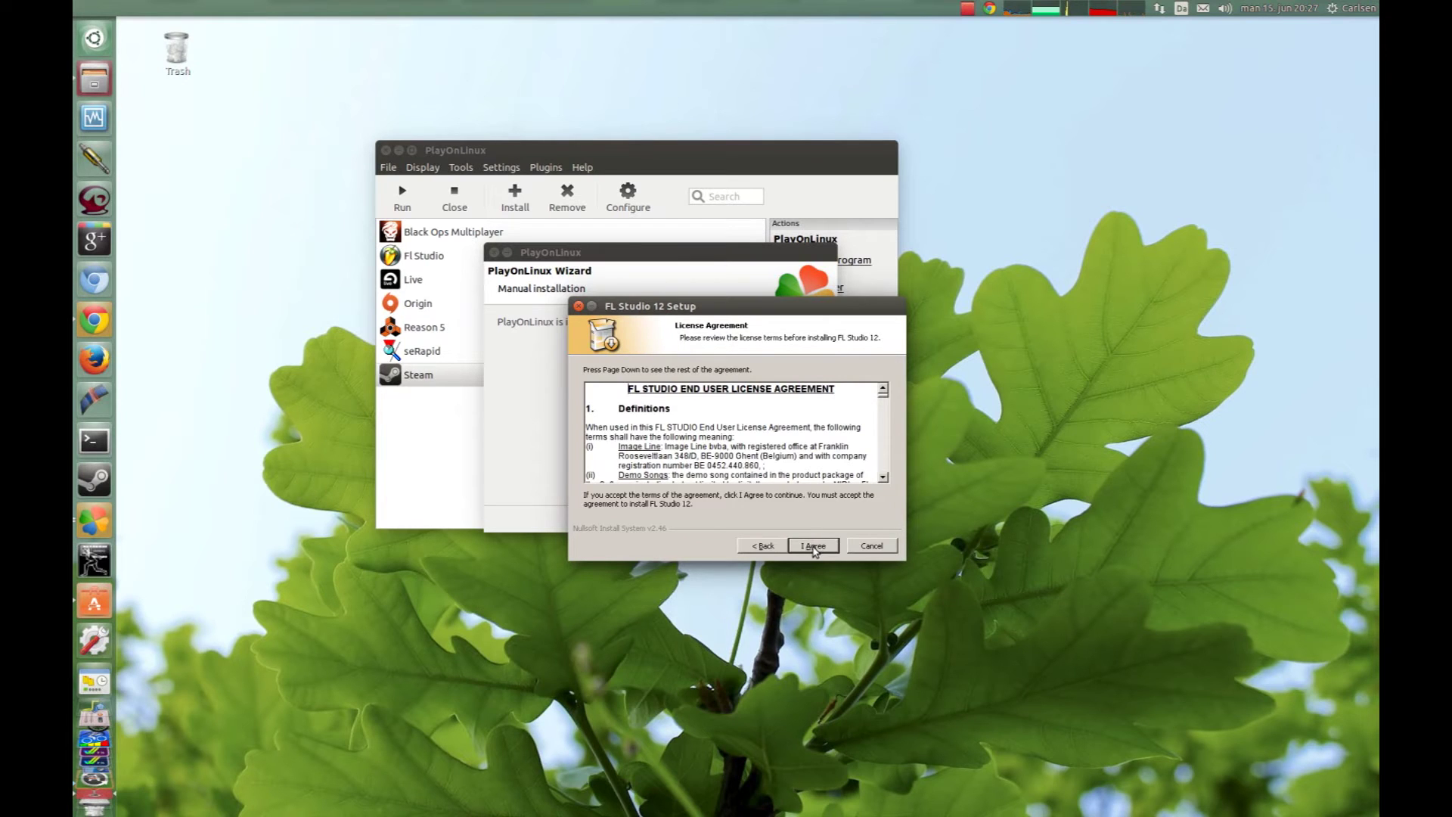
pyautogui.click(813, 547)
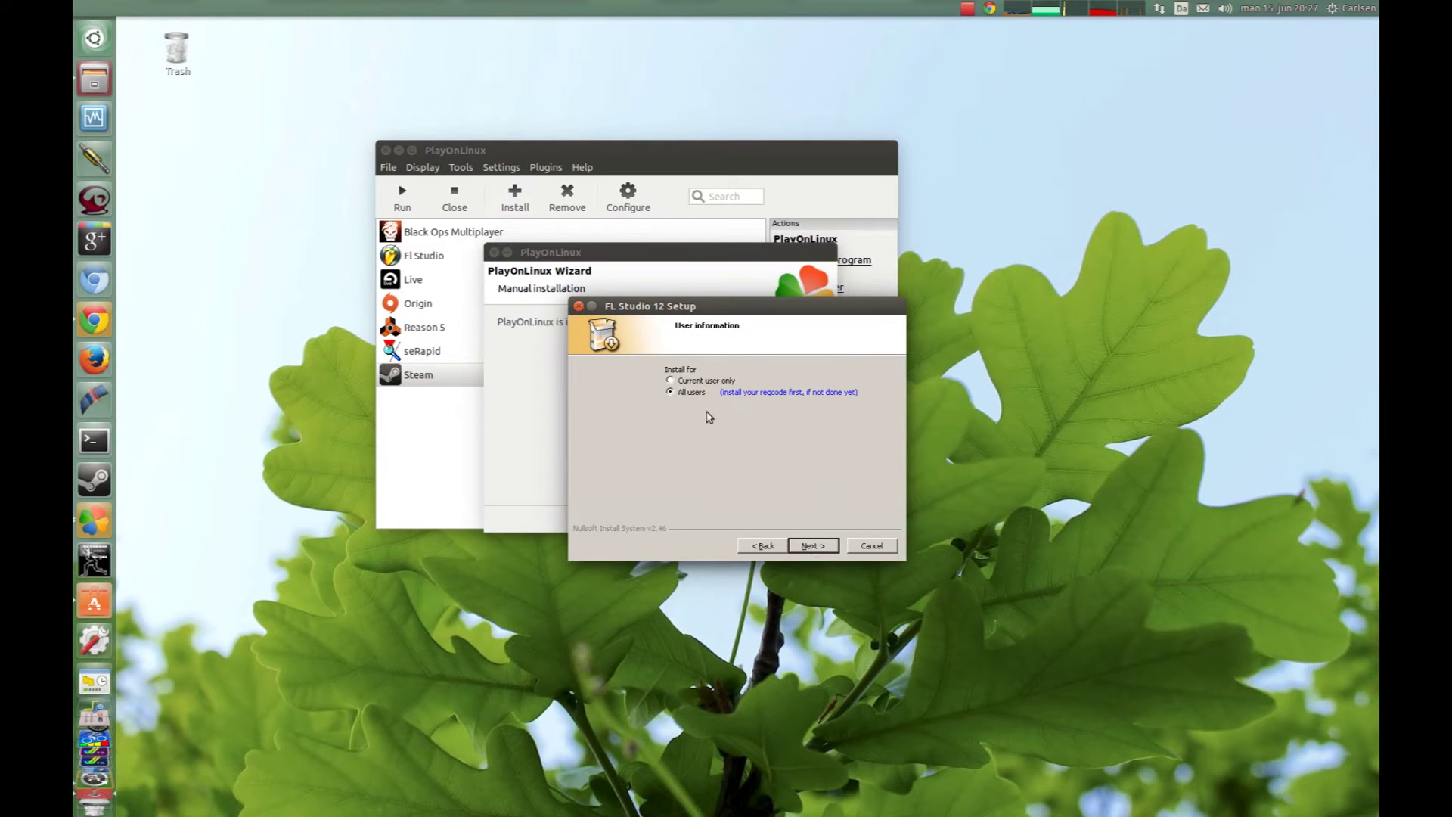
pyautogui.click(814, 548)
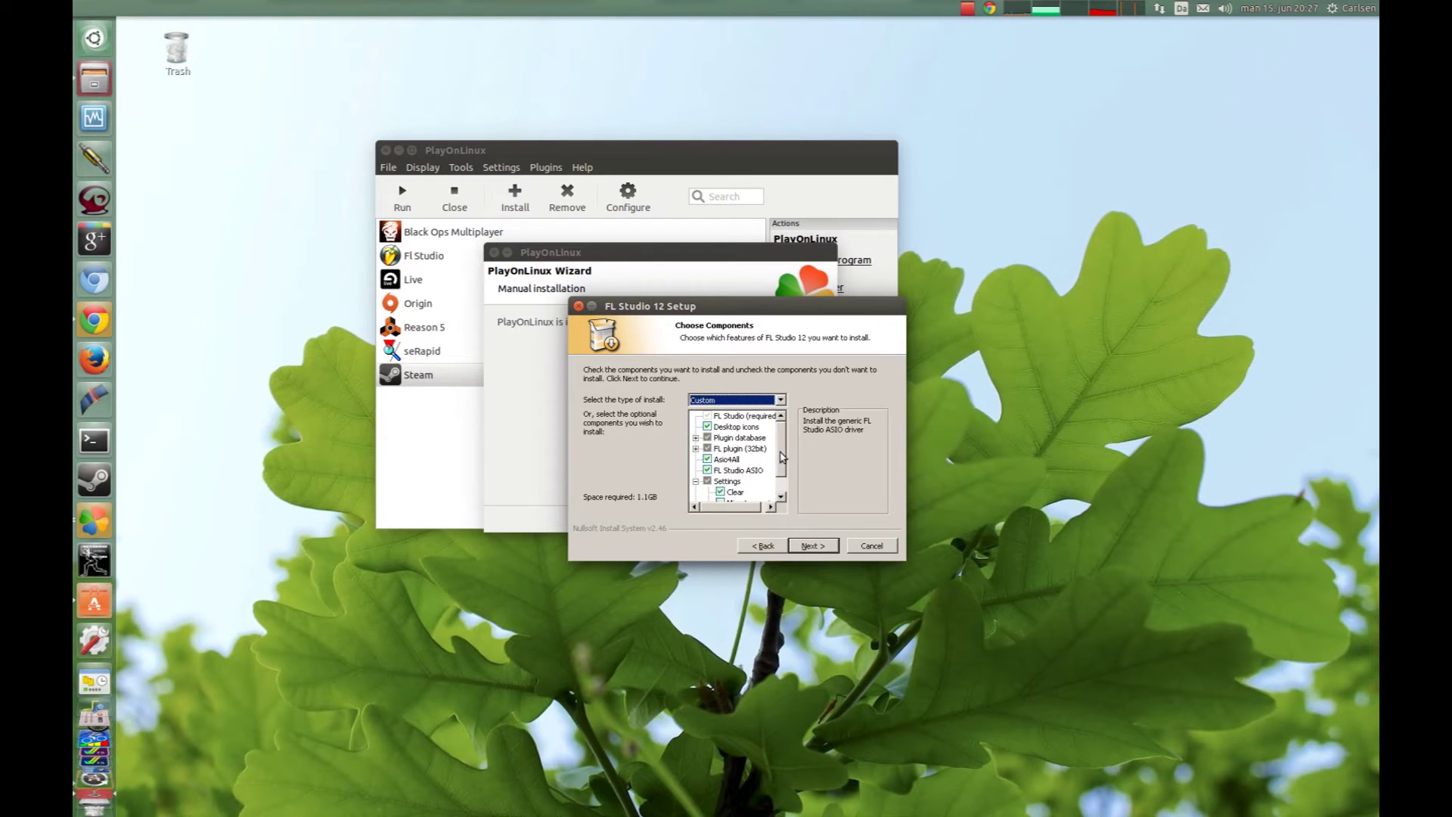
# Exclude Asio4All and FL Studio ASIO, keeping the default install and VST plugin folders.
pyautogui.scroll(-1, 782, 457)
pyautogui.click(707, 438)
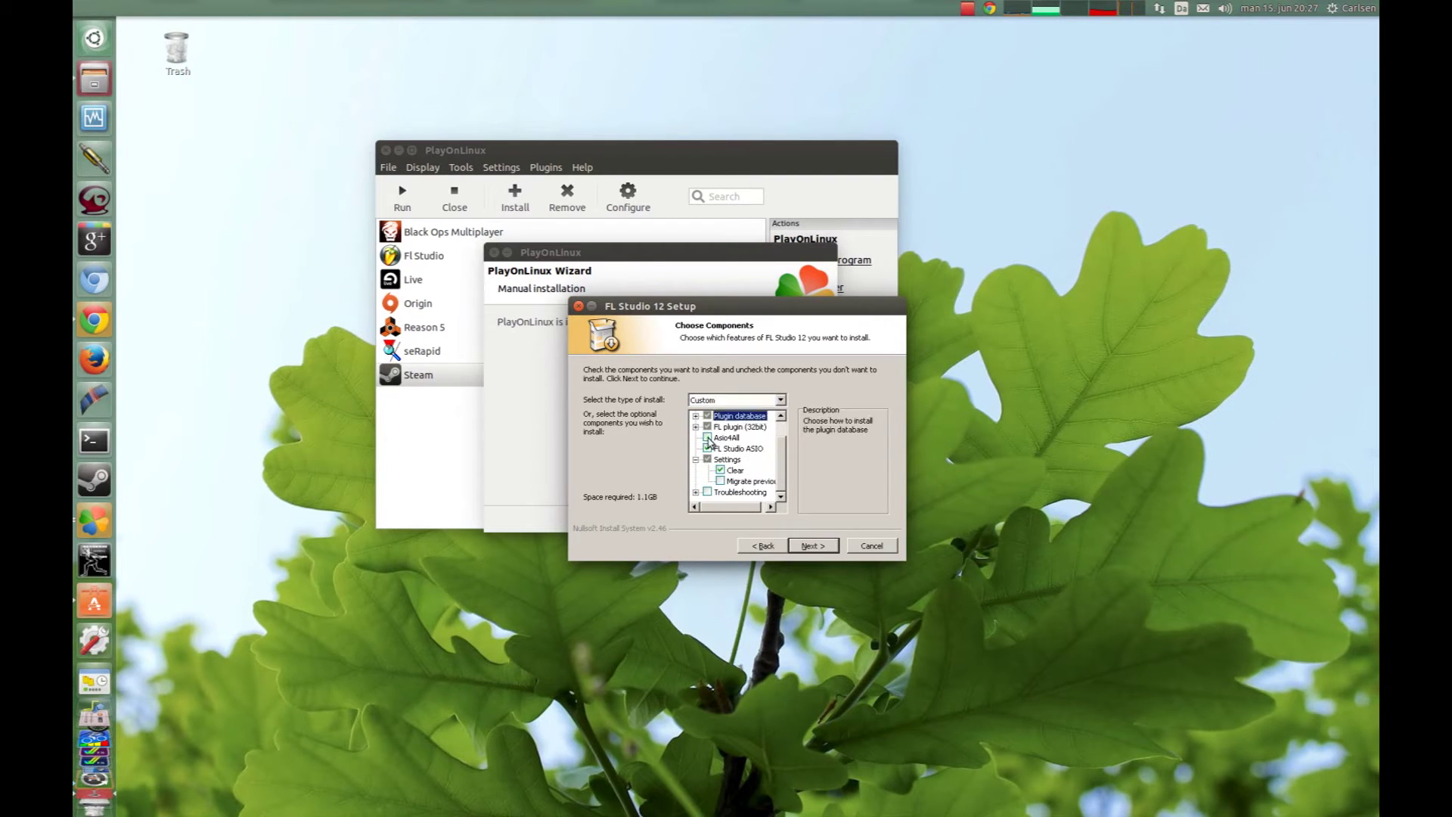
pyautogui.click(708, 448)
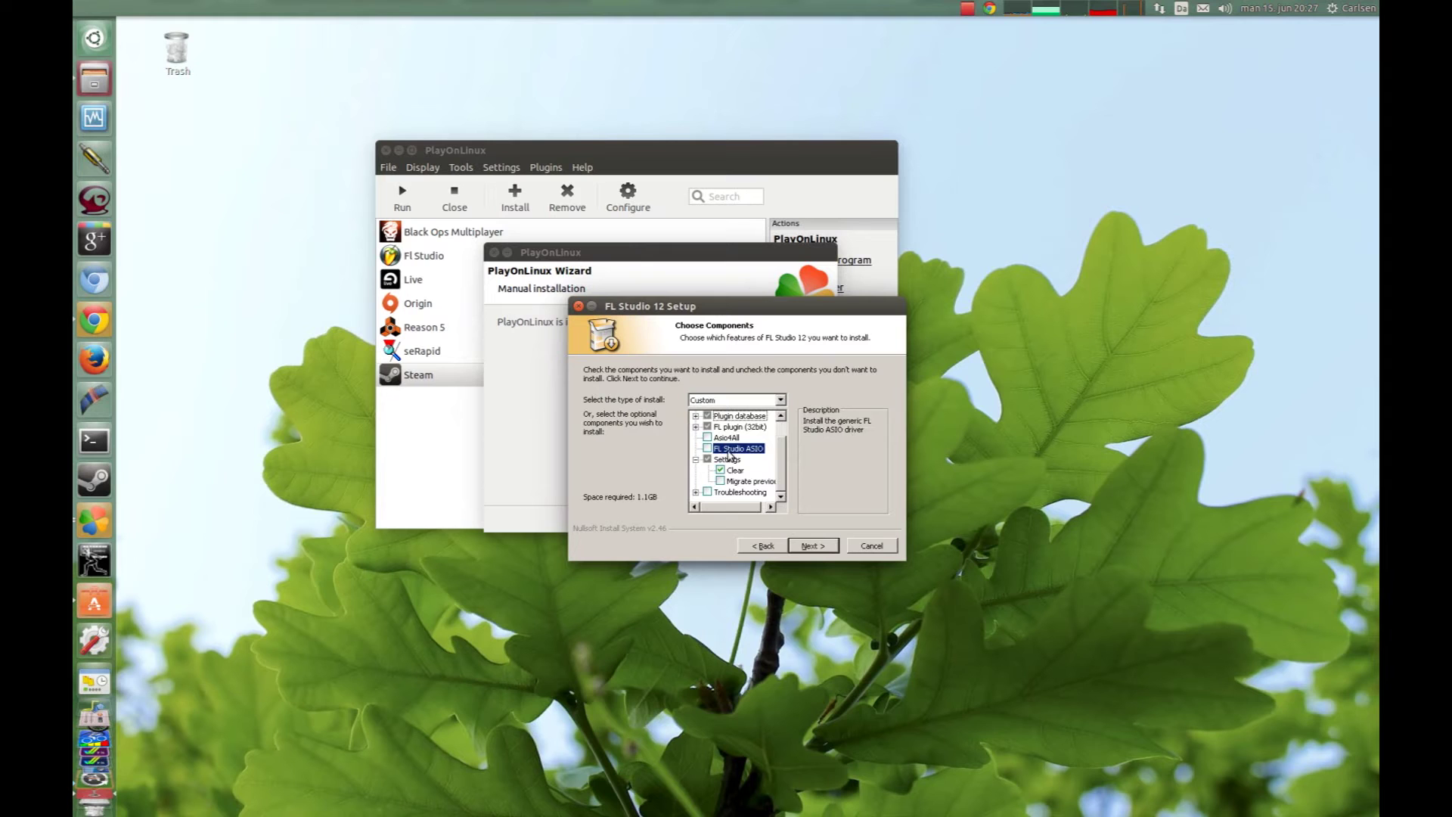
pyautogui.click(812, 545)
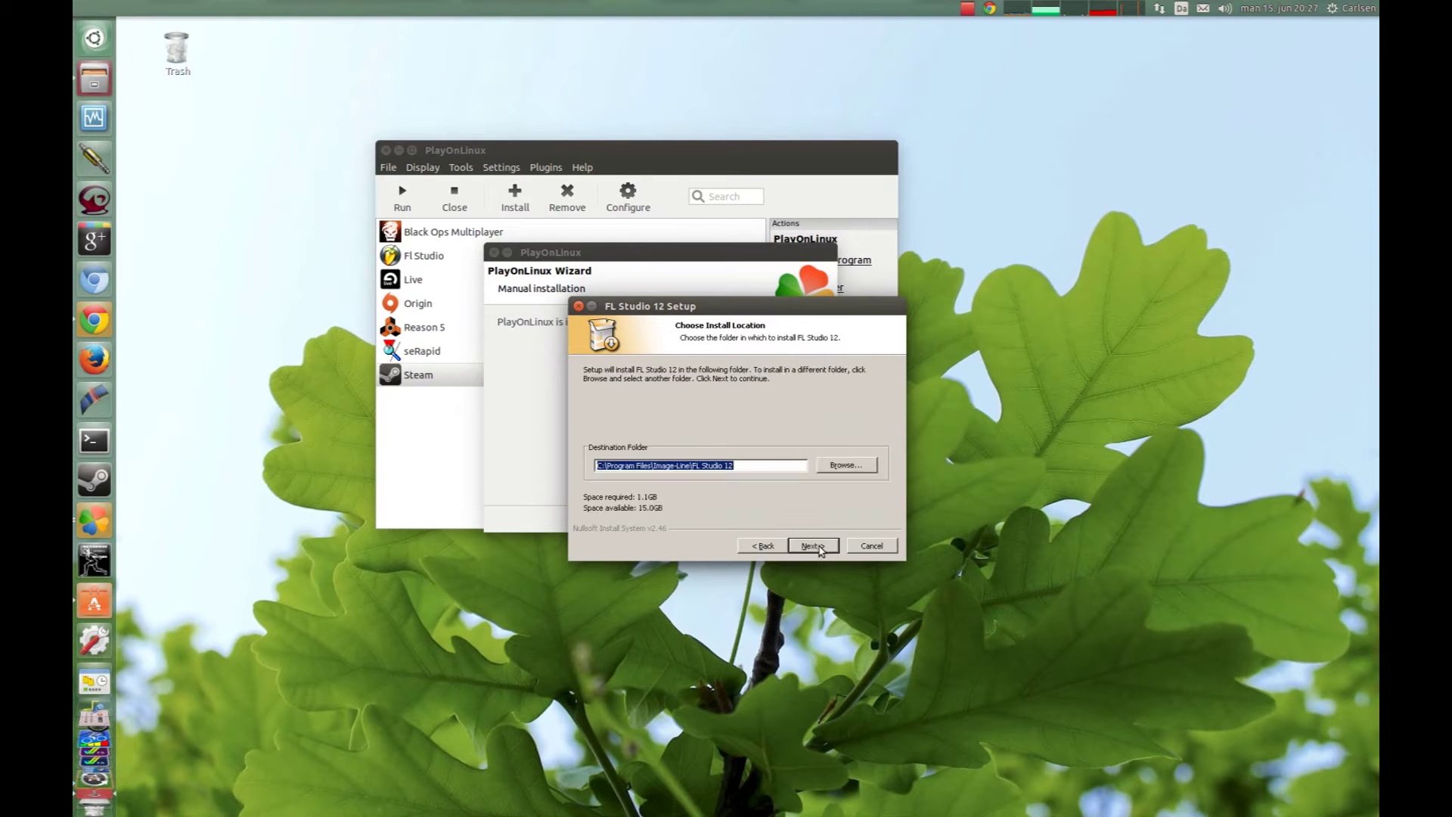
pyautogui.click(813, 545)
pyautogui.click(813, 545)
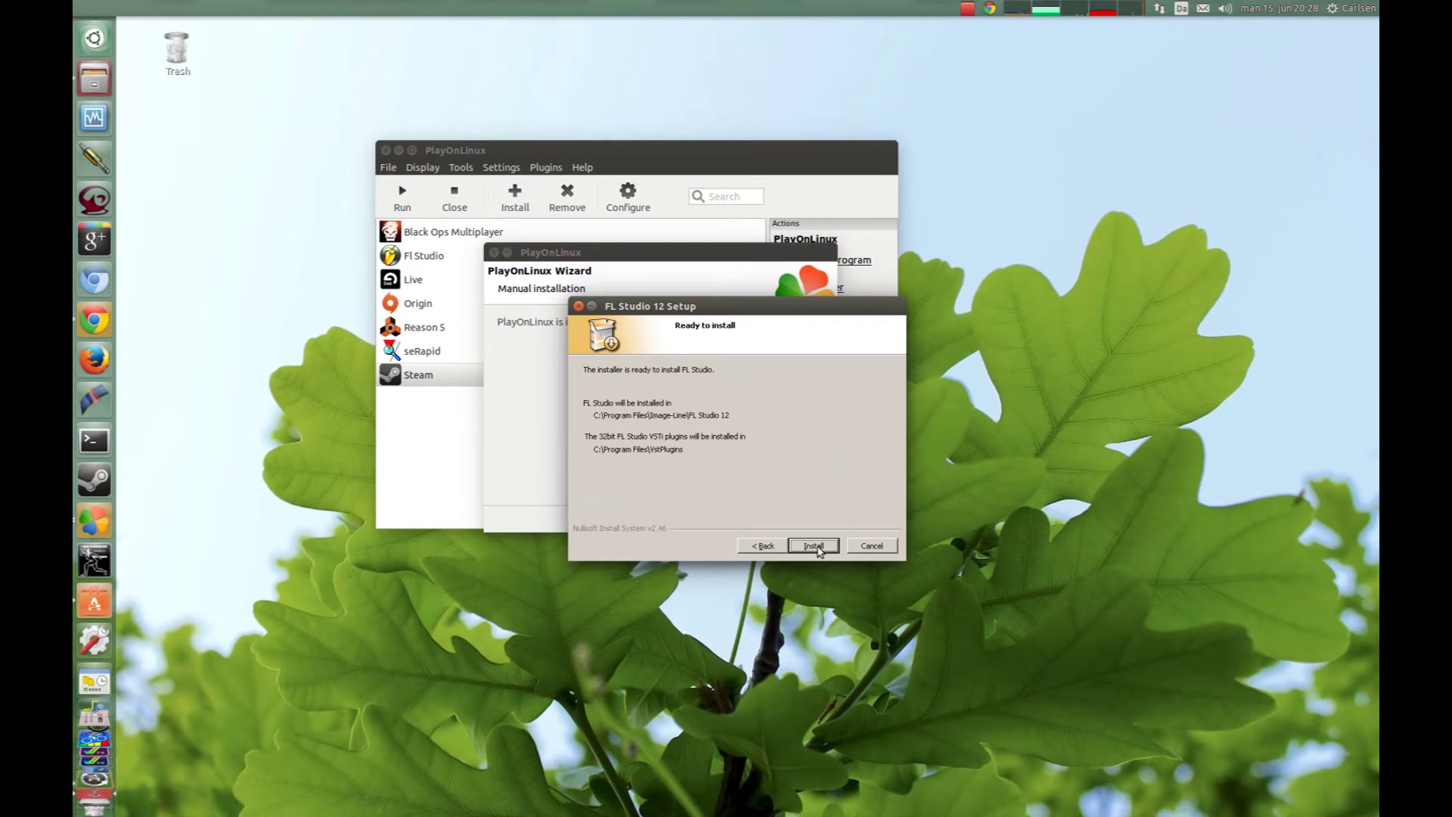
# Install FL Studio 12, pass the registration and FL Studio Mobile pages, and finish setup.
pyautogui.click(814, 546)
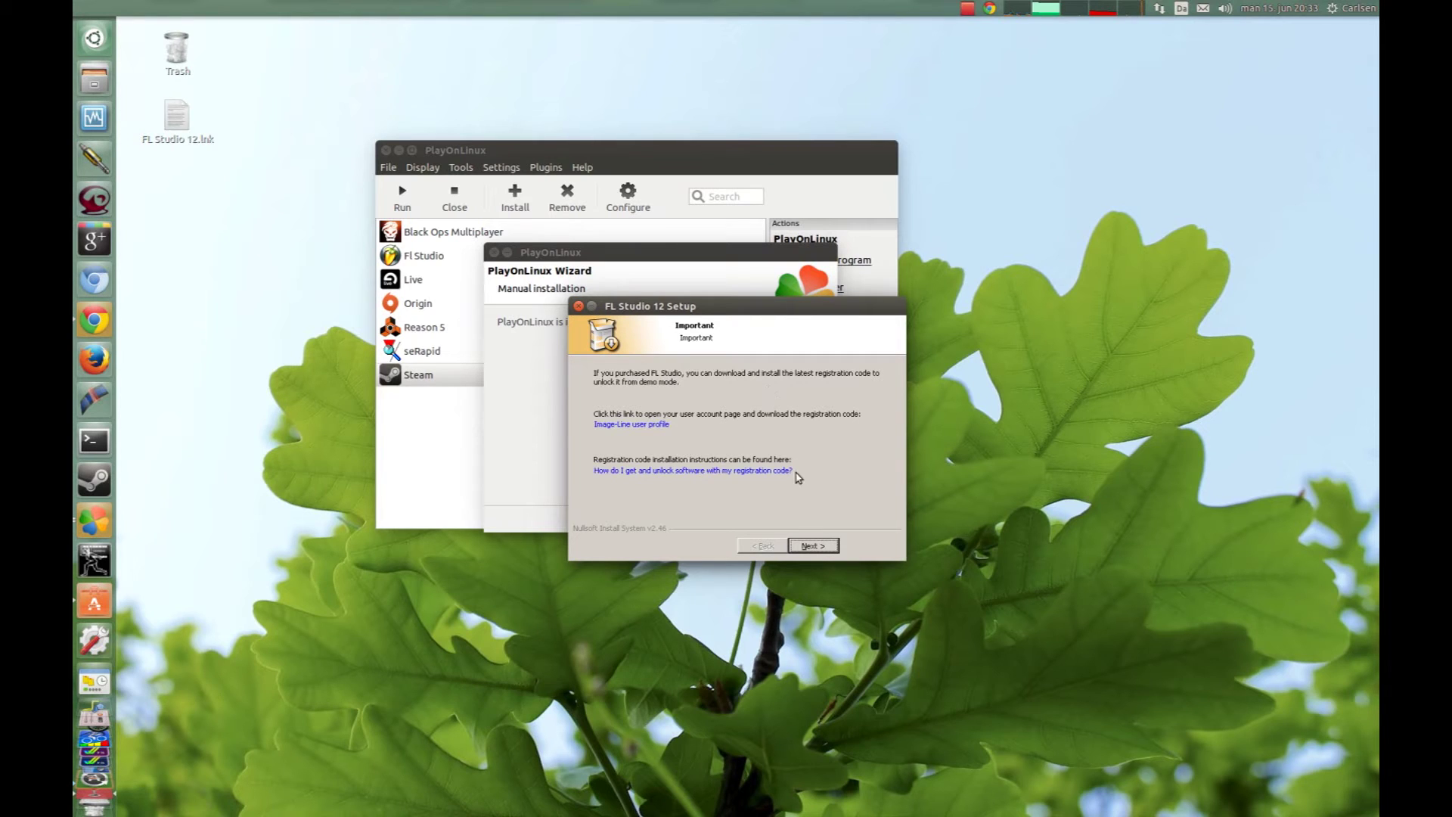
pyautogui.click(812, 548)
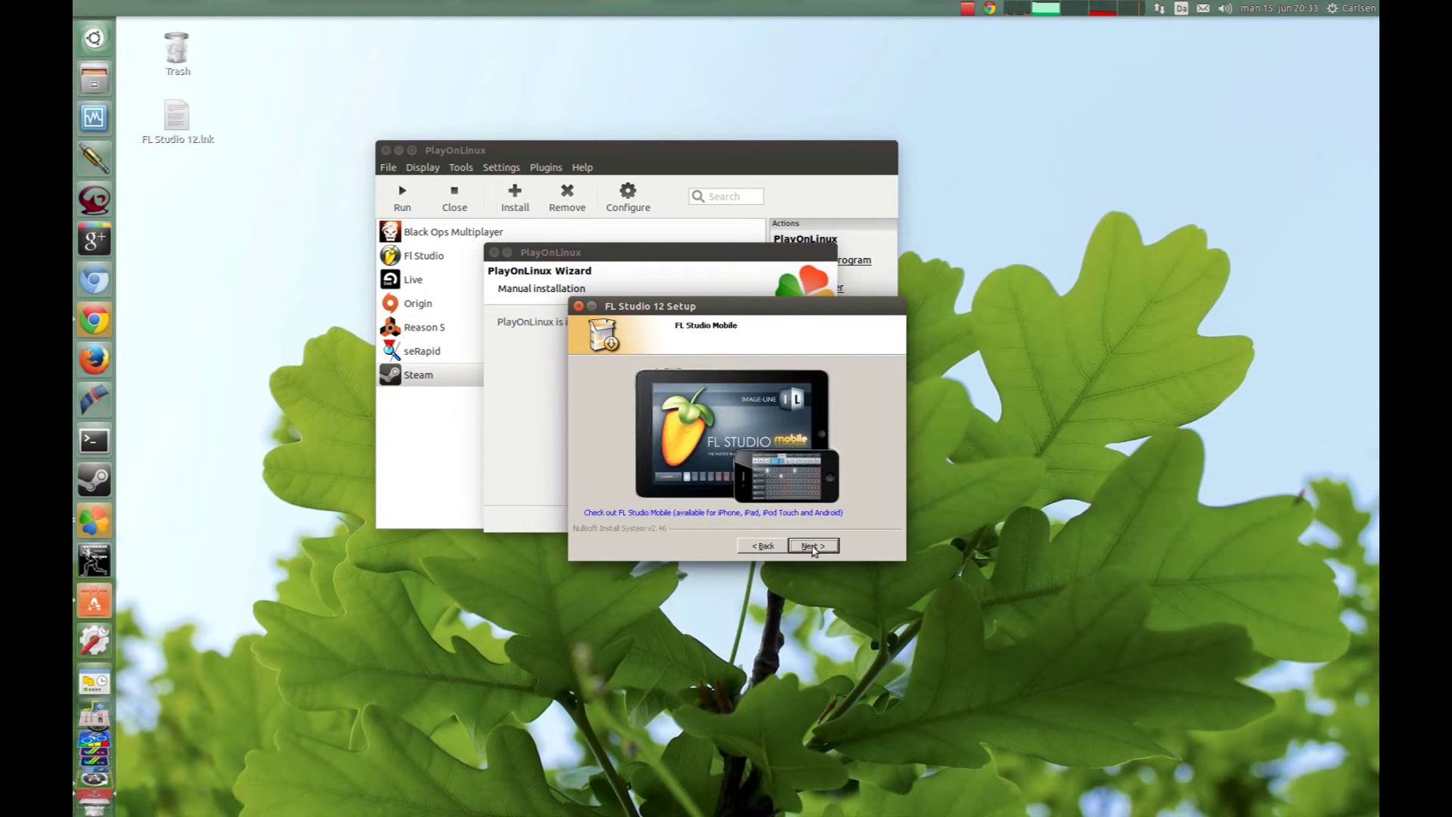
pyautogui.click(812, 546)
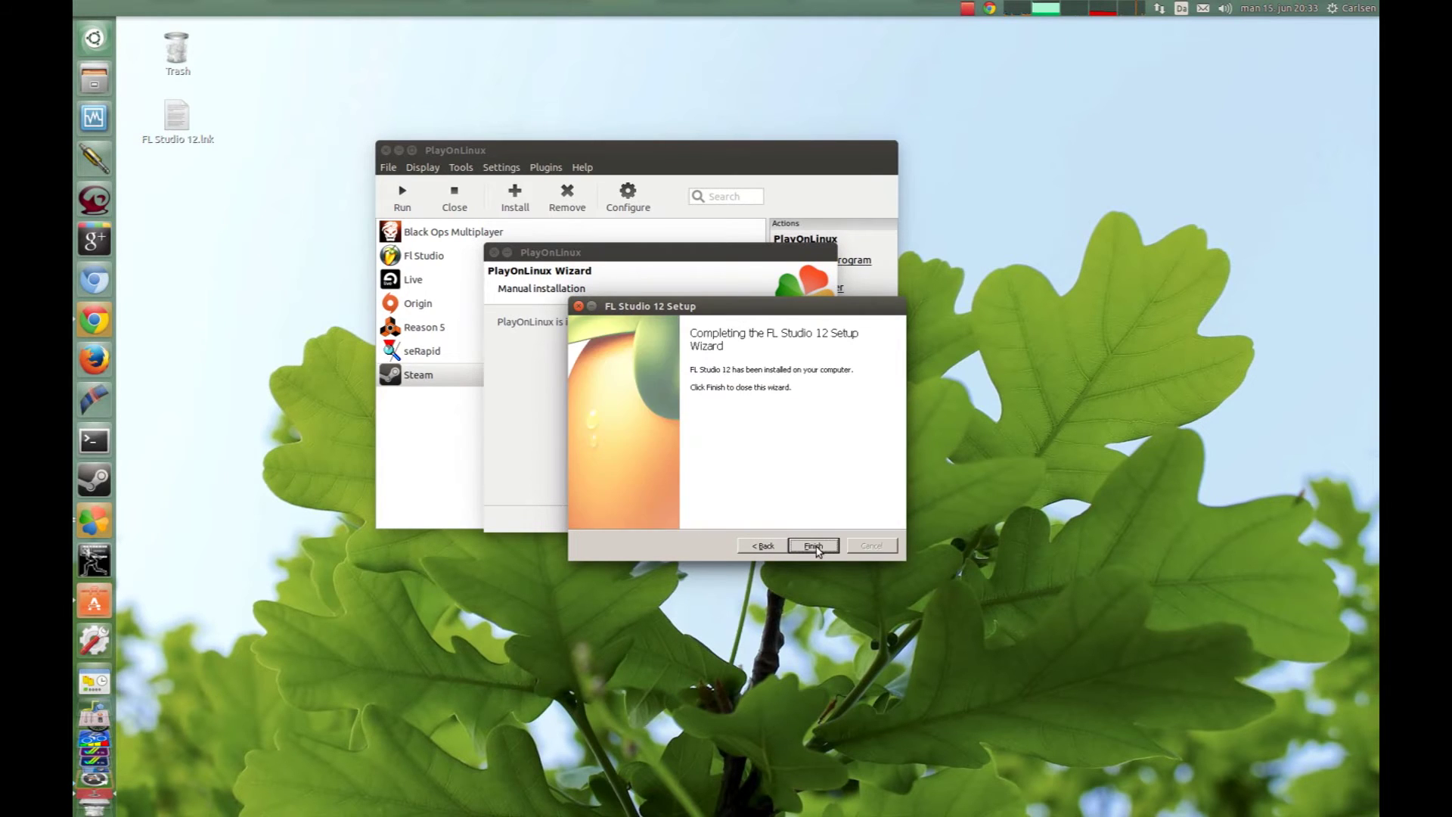
pyautogui.click(814, 547)
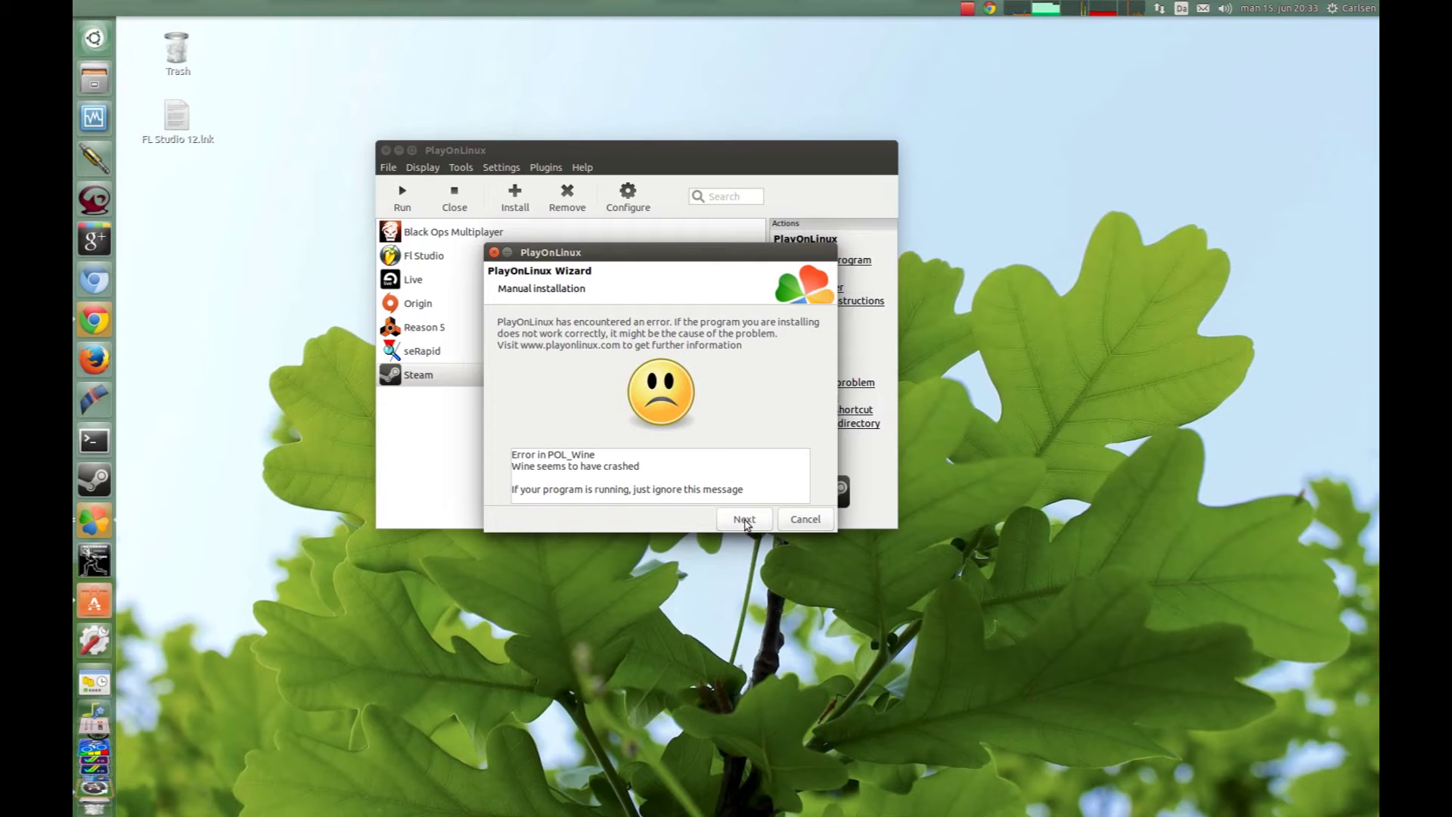
# Dismiss the Wine crash message and choose FL.exe as the shortcut target.
pyautogui.click(745, 520)
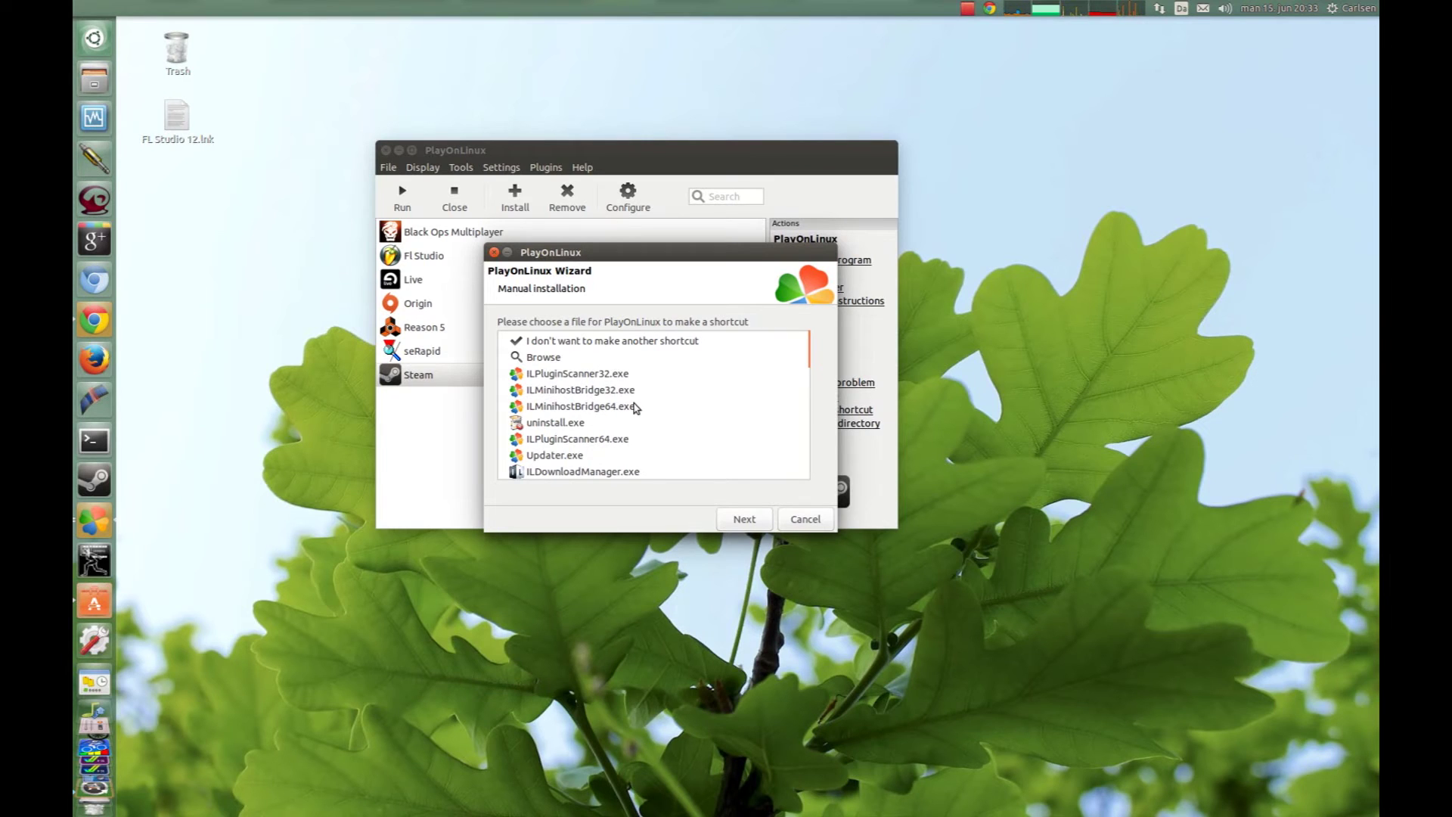
pyautogui.click(556, 391)
pyautogui.scroll(-3, 563, 401)
pyautogui.scroll(-10, 569, 409)
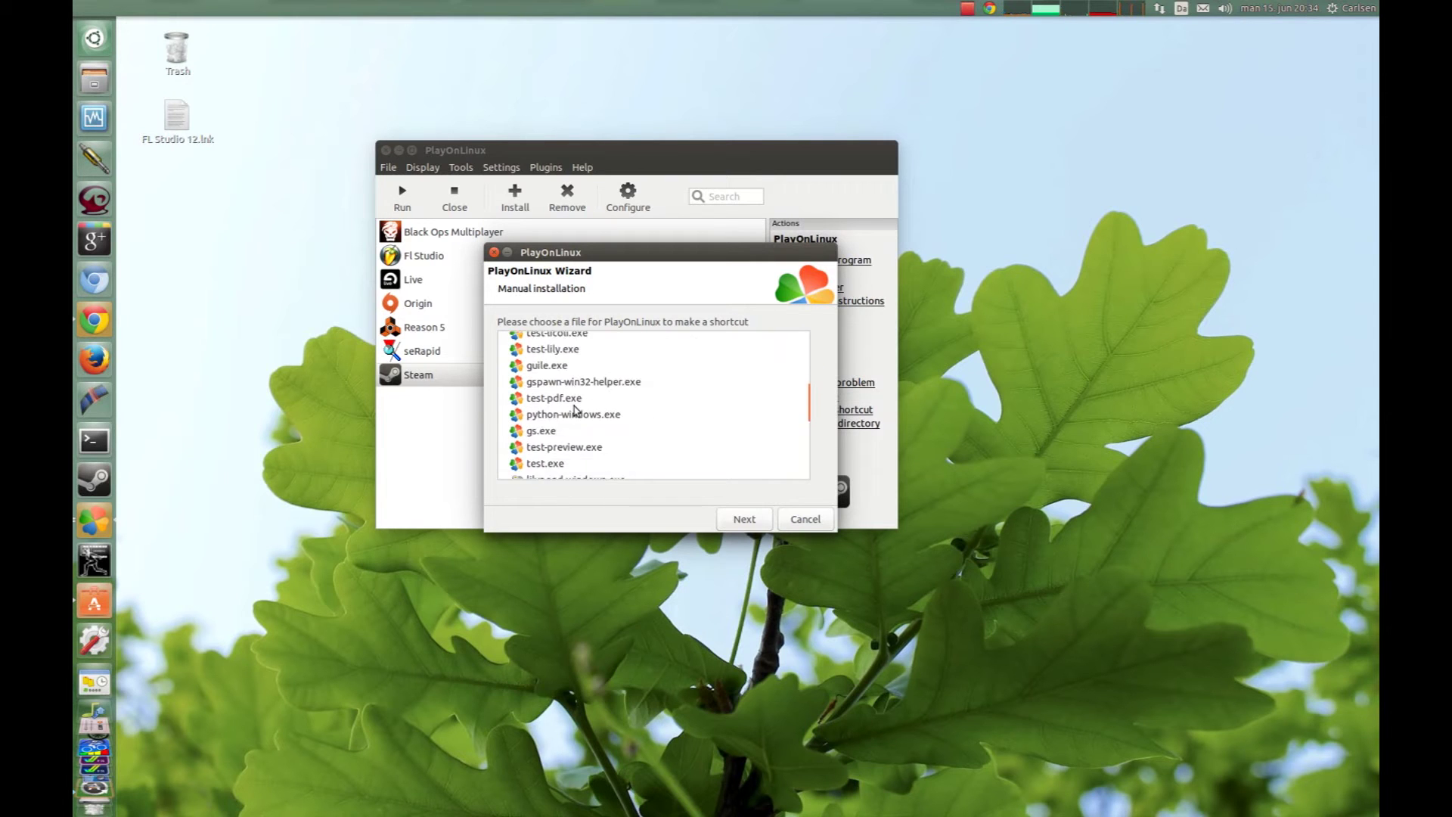
pyautogui.scroll(-2, 590, 409)
pyautogui.scroll(-2, 565, 436)
pyautogui.click(552, 430)
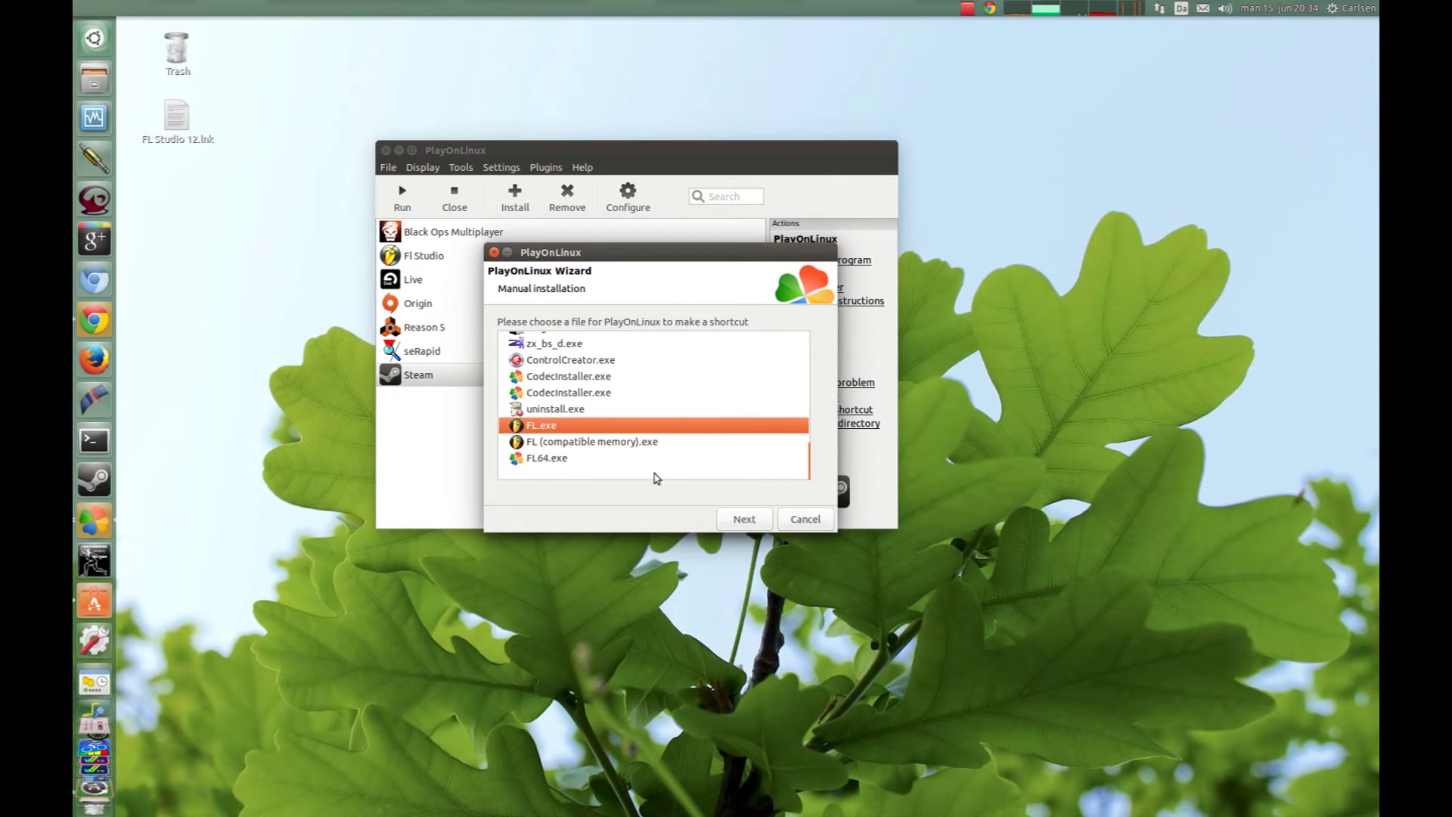
pyautogui.click(746, 521)
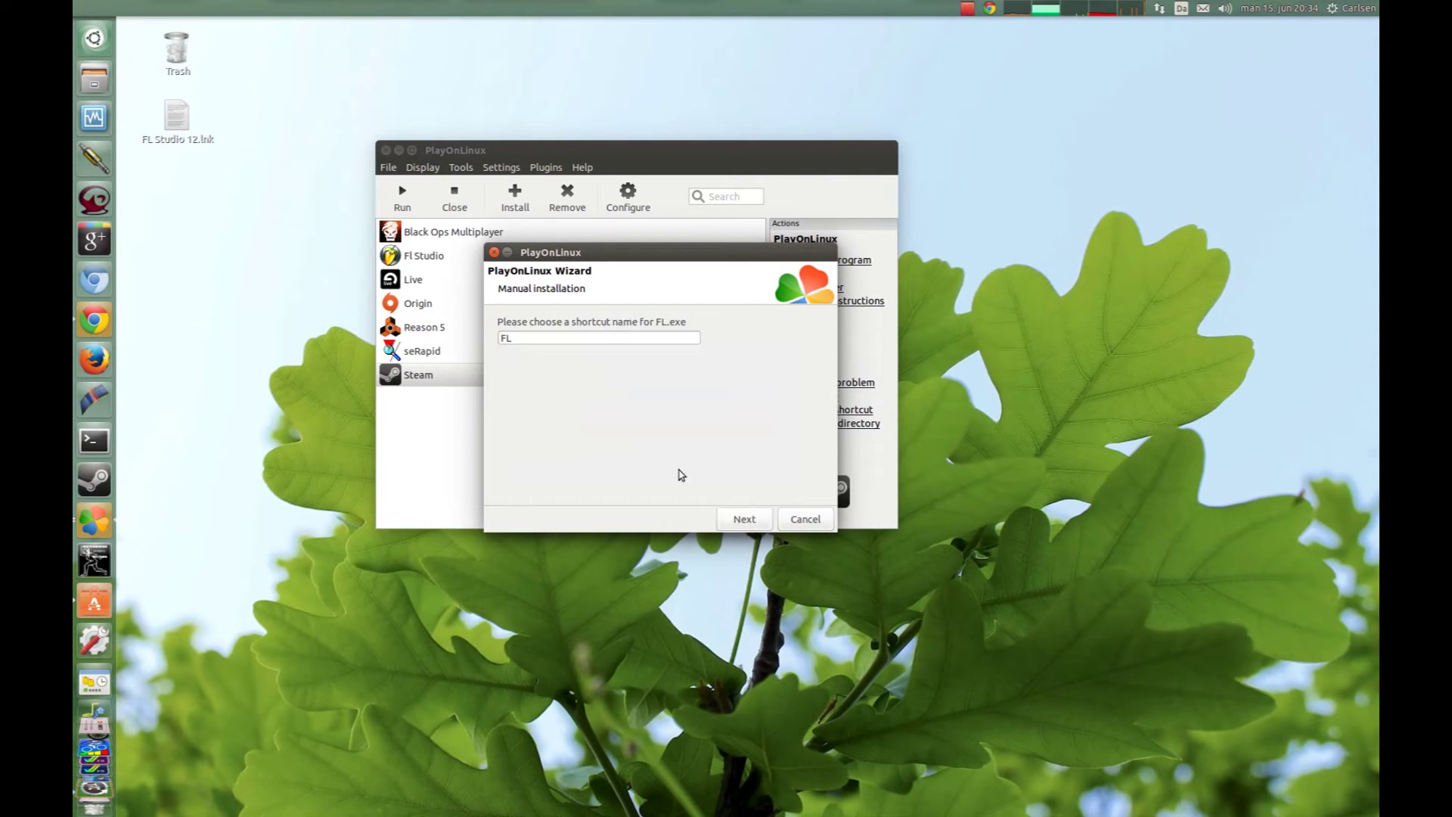
# Name the shortcut FL12, then decline further shortcuts to close the wizard.
pyautogui.click(555, 338)
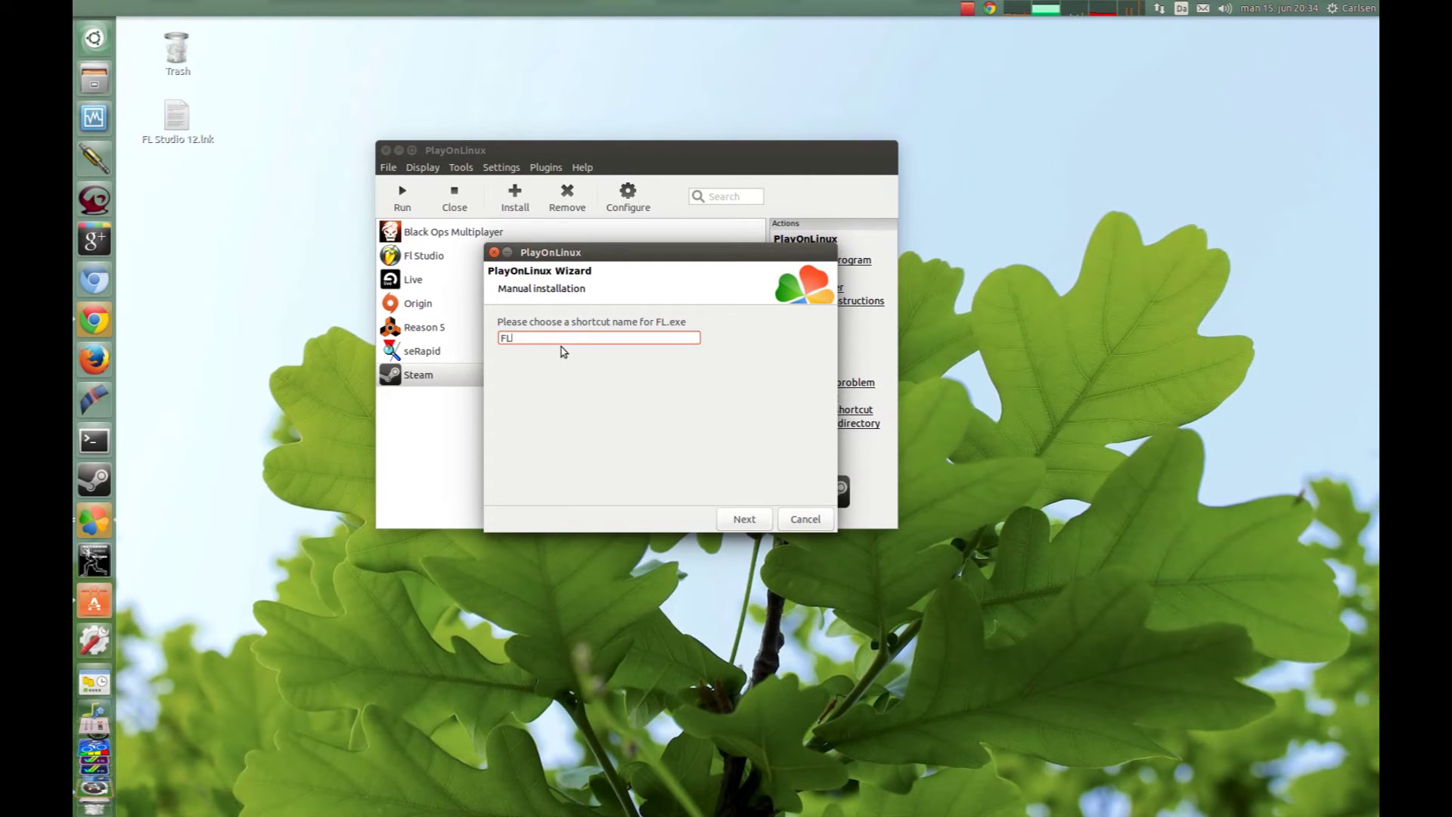
pyautogui.click(745, 520)
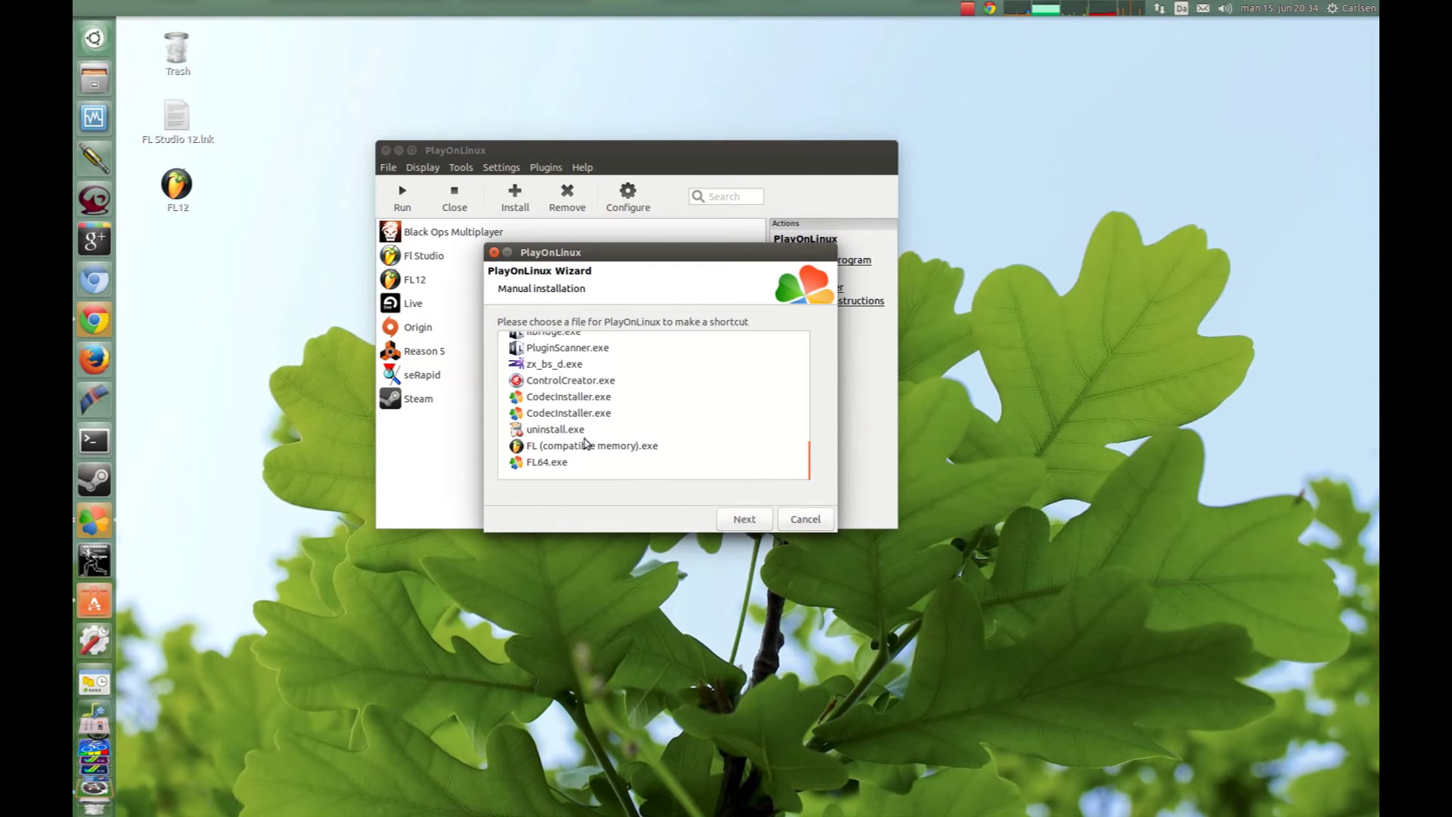
pyautogui.click(569, 414)
pyautogui.scroll(1, 581, 436)
pyautogui.scroll(5, 582, 438)
pyautogui.scroll(-5, 590, 438)
pyautogui.scroll(-5, 582, 393)
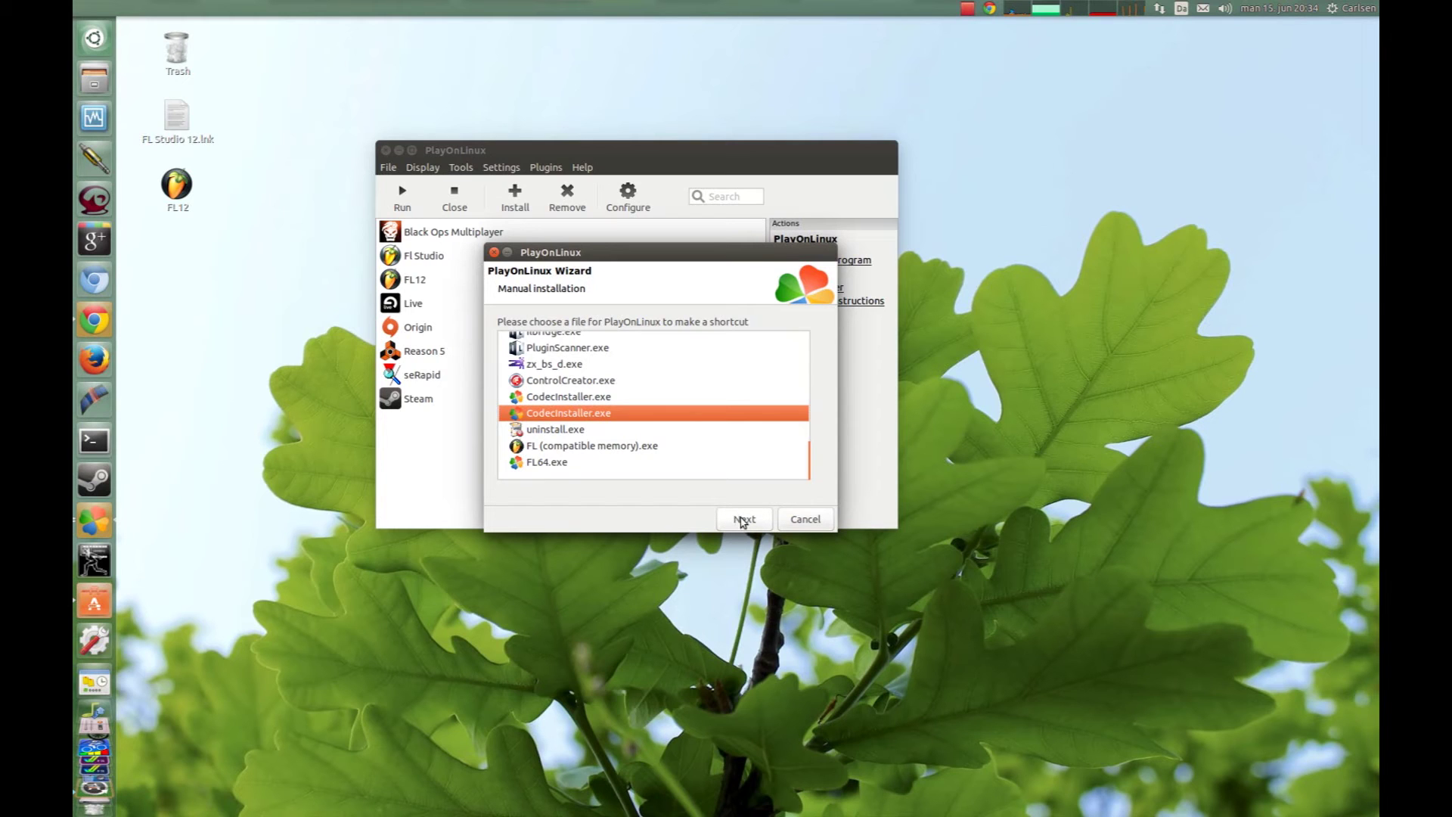
pyautogui.click(797, 522)
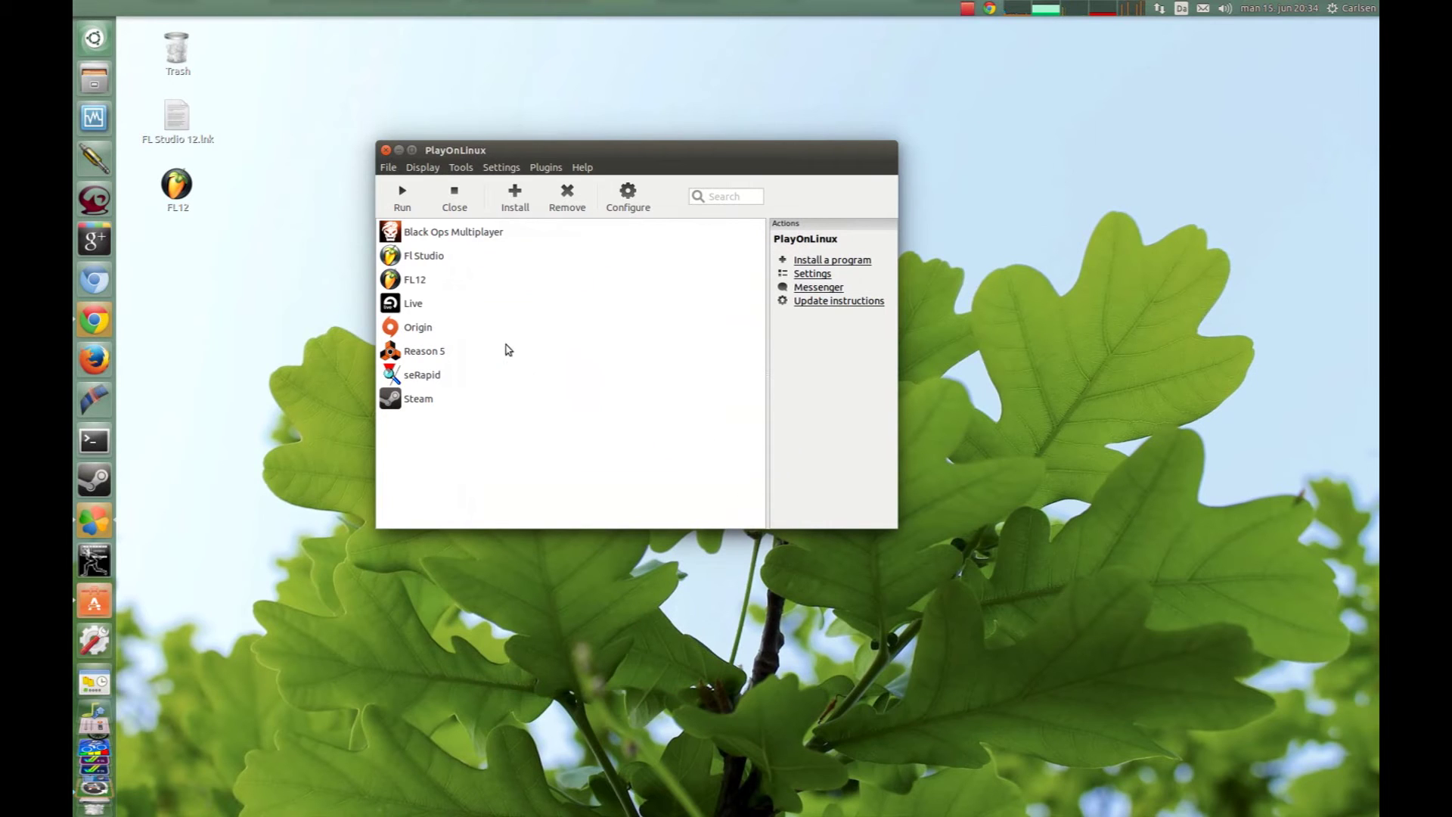
# Switch FL12's Wine version from System to 1.4.1 in its configuration.
pyautogui.click(409, 284)
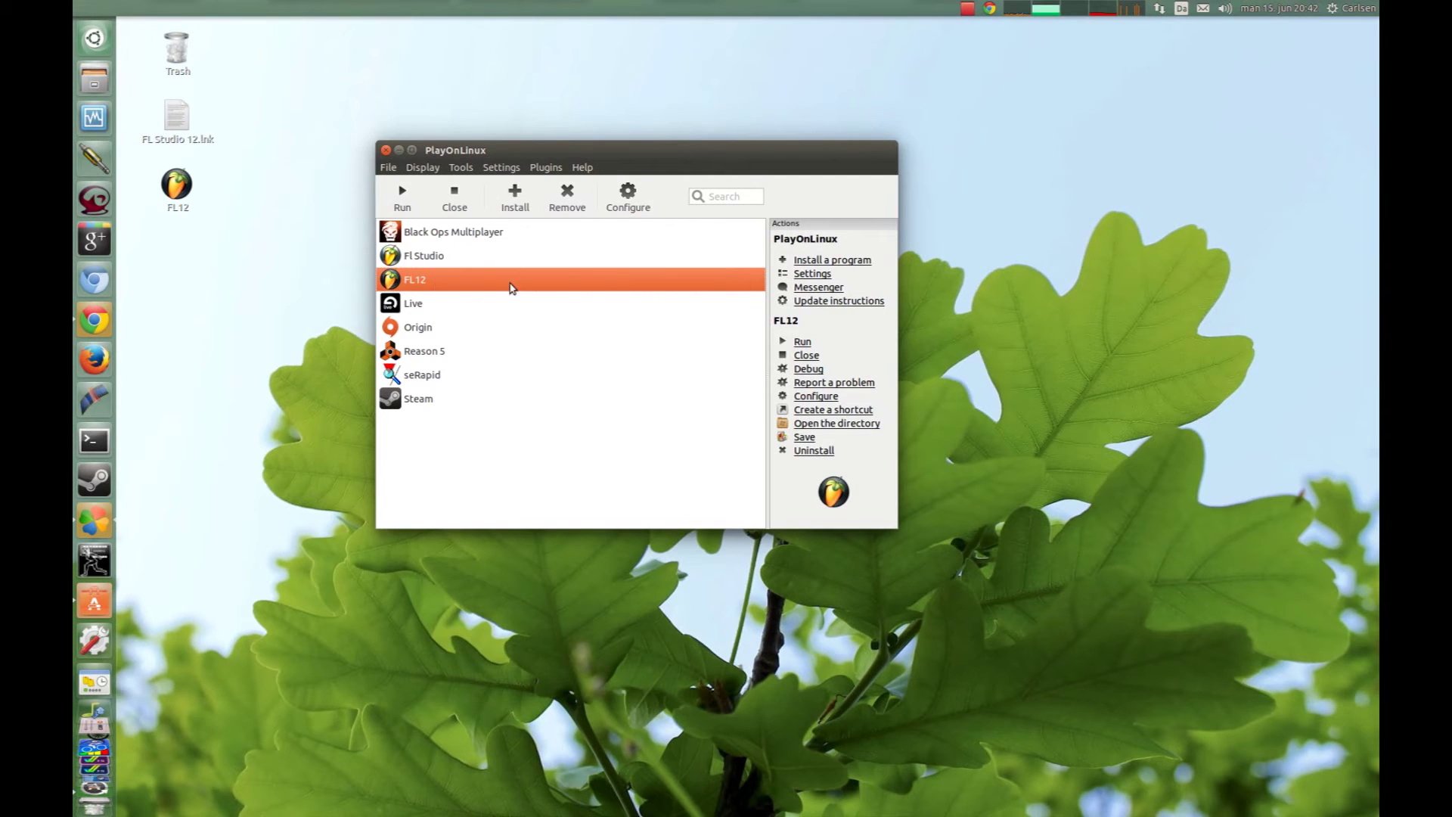
pyautogui.click(627, 198)
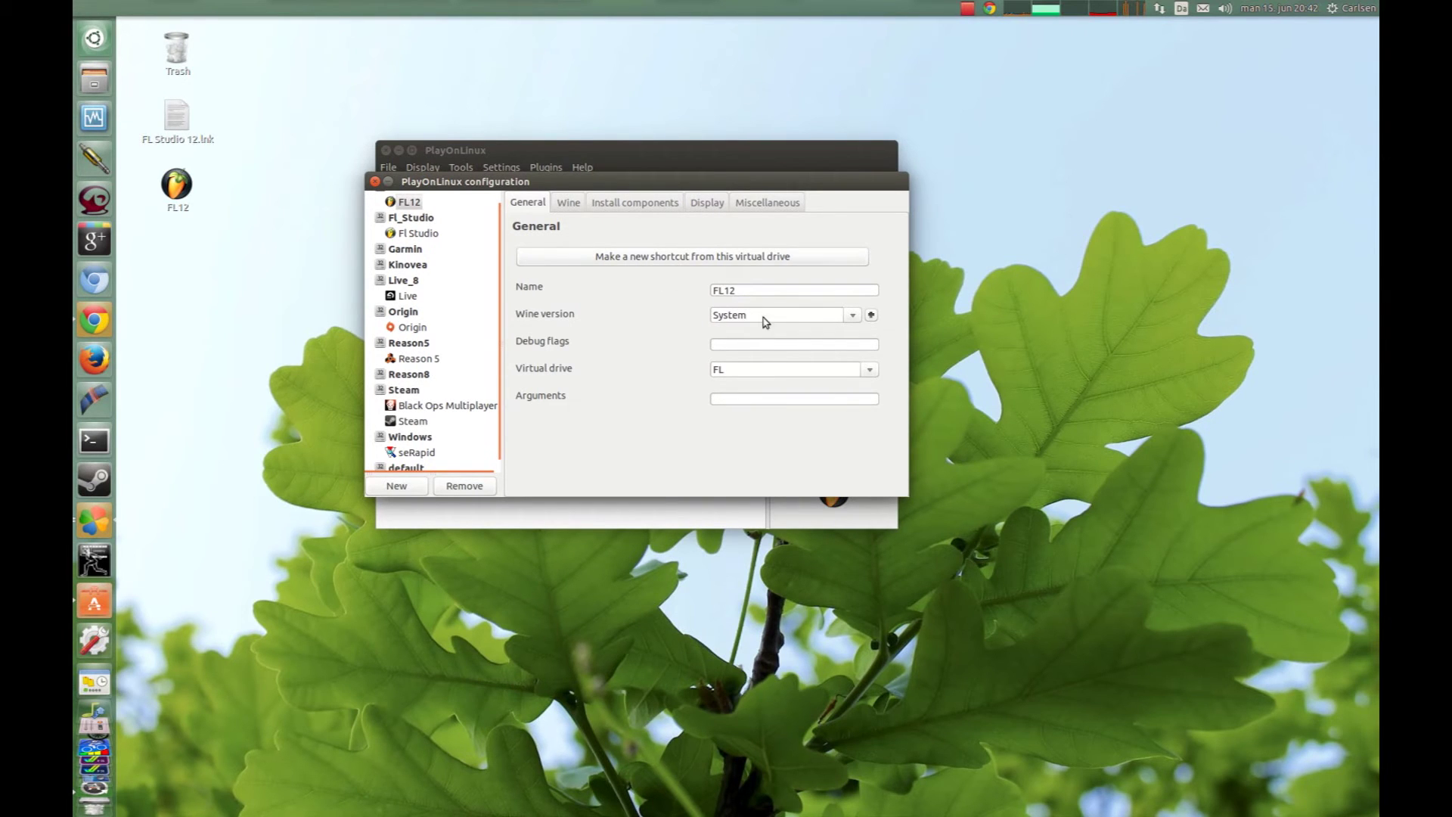
pyautogui.click(853, 315)
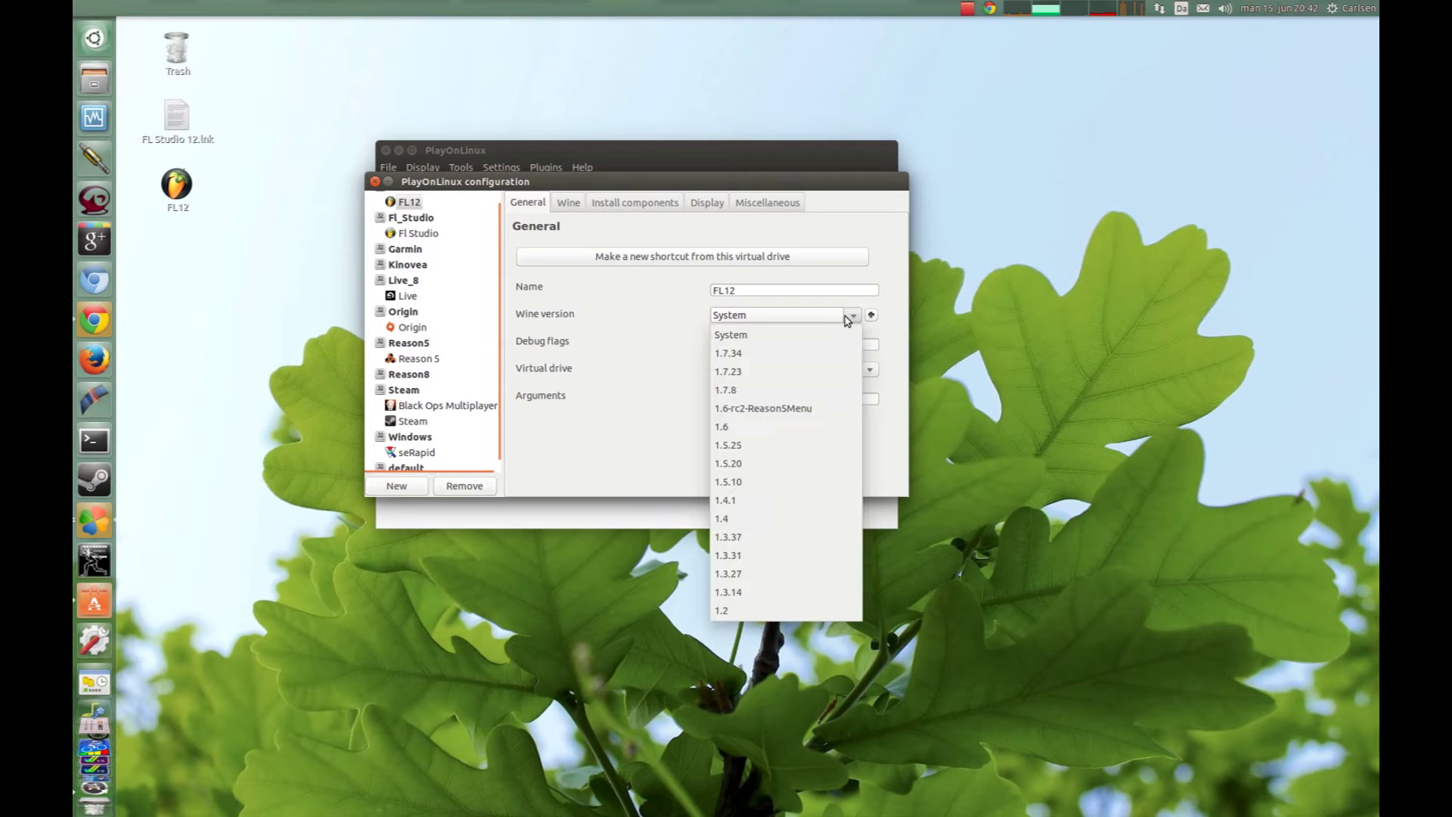
pyautogui.click(740, 502)
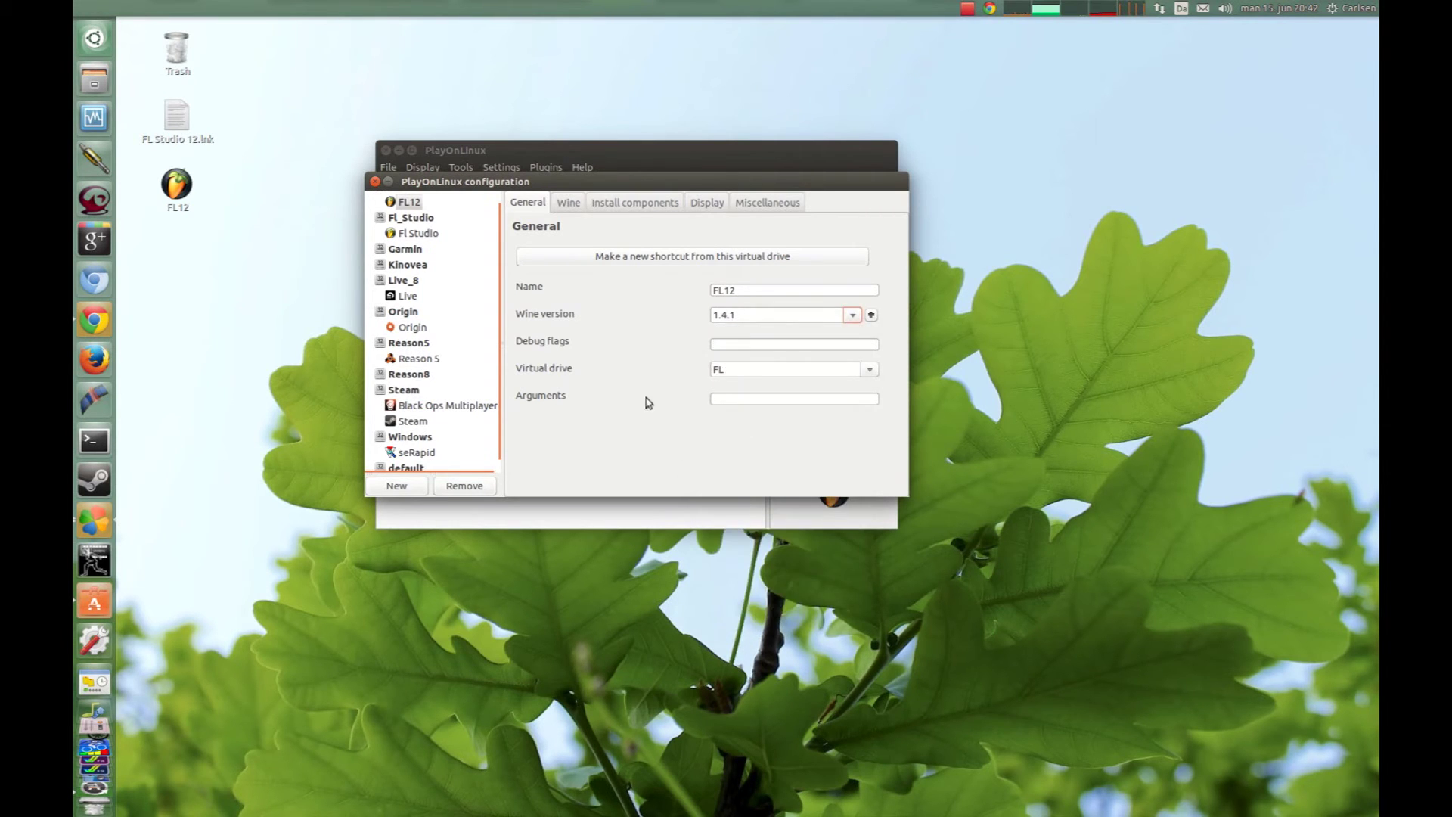
pyautogui.click(570, 209)
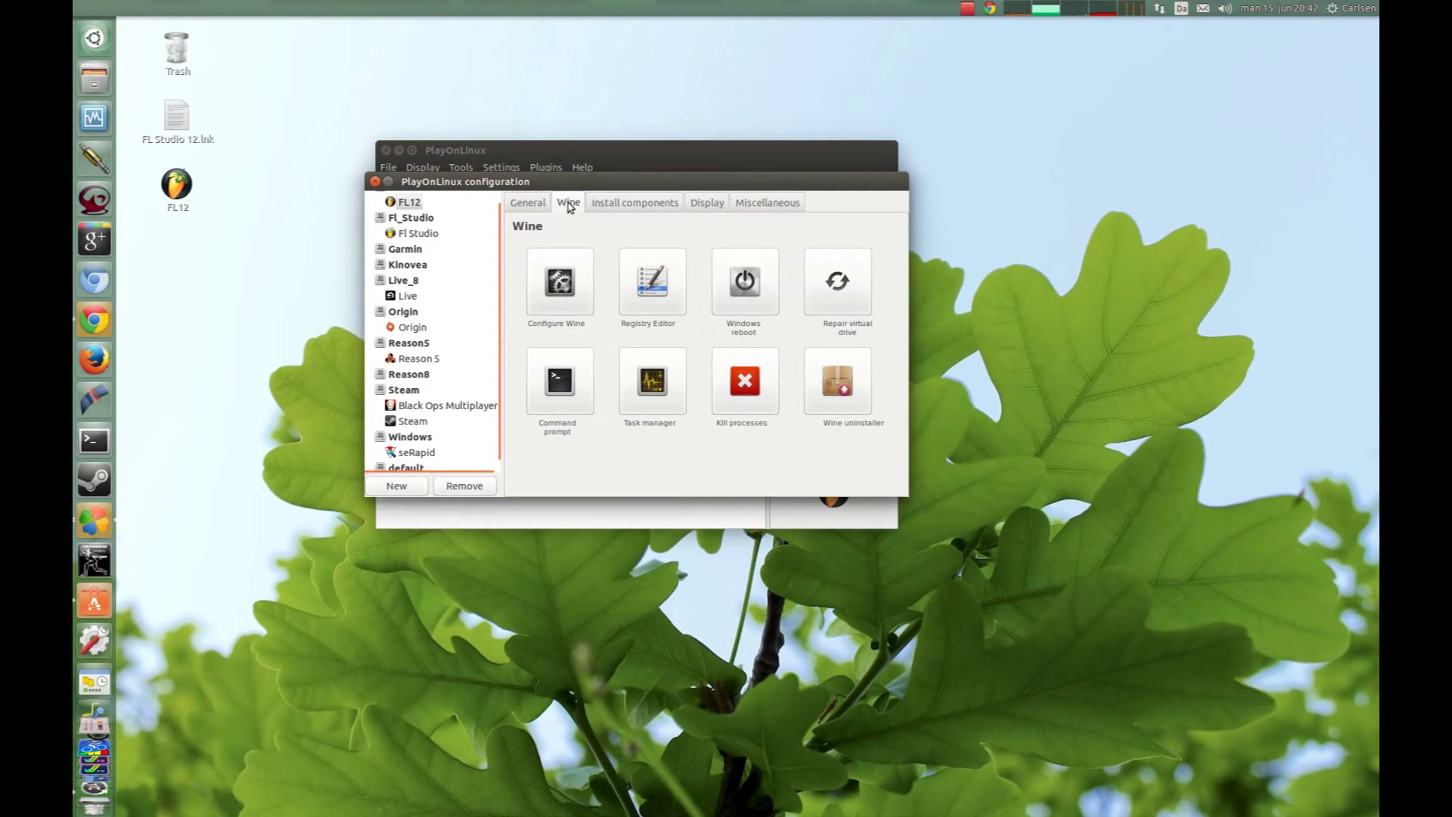
pyautogui.click(559, 284)
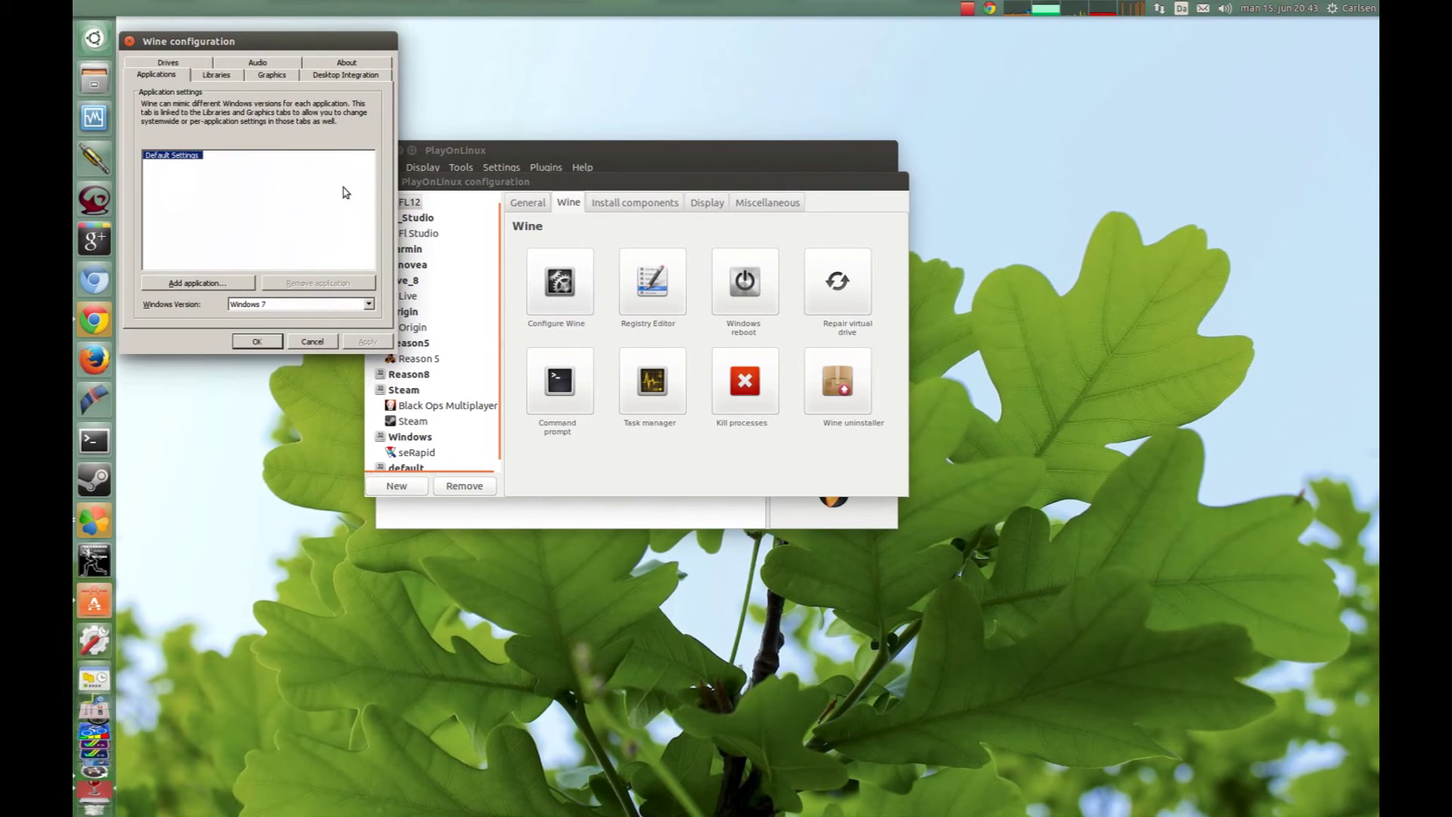
pyautogui.click(368, 304)
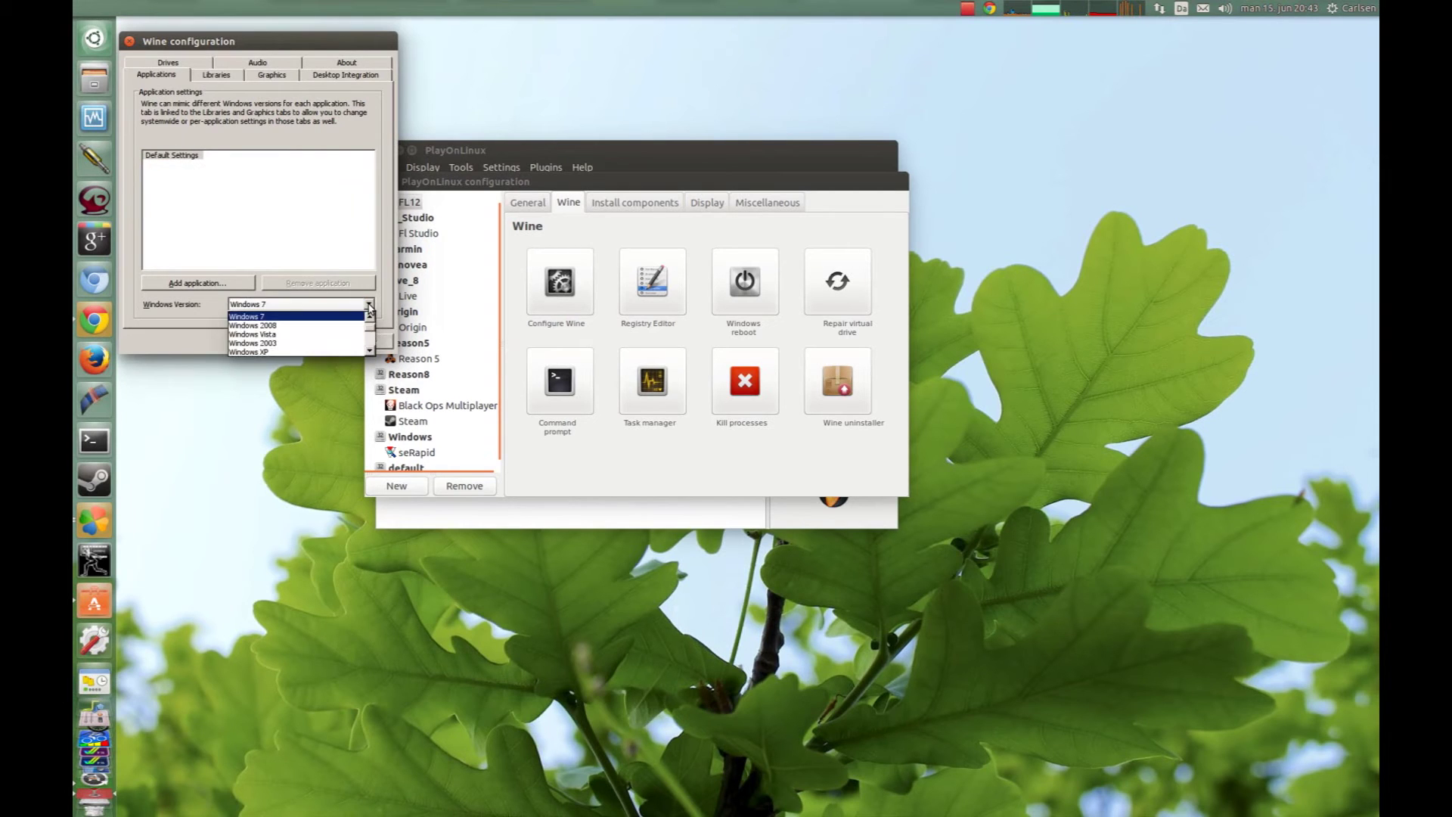
pyautogui.click(264, 316)
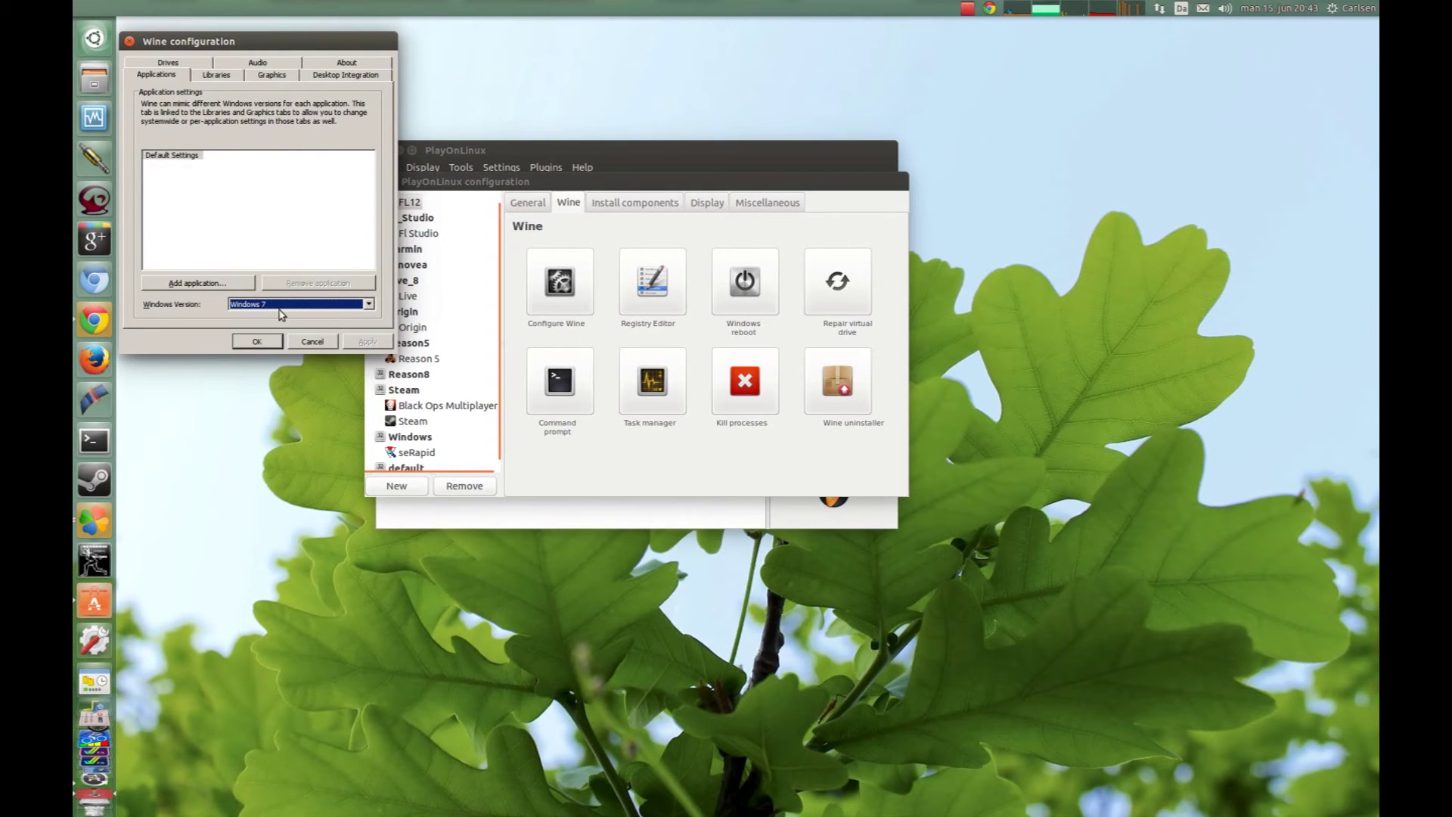
pyautogui.click(265, 342)
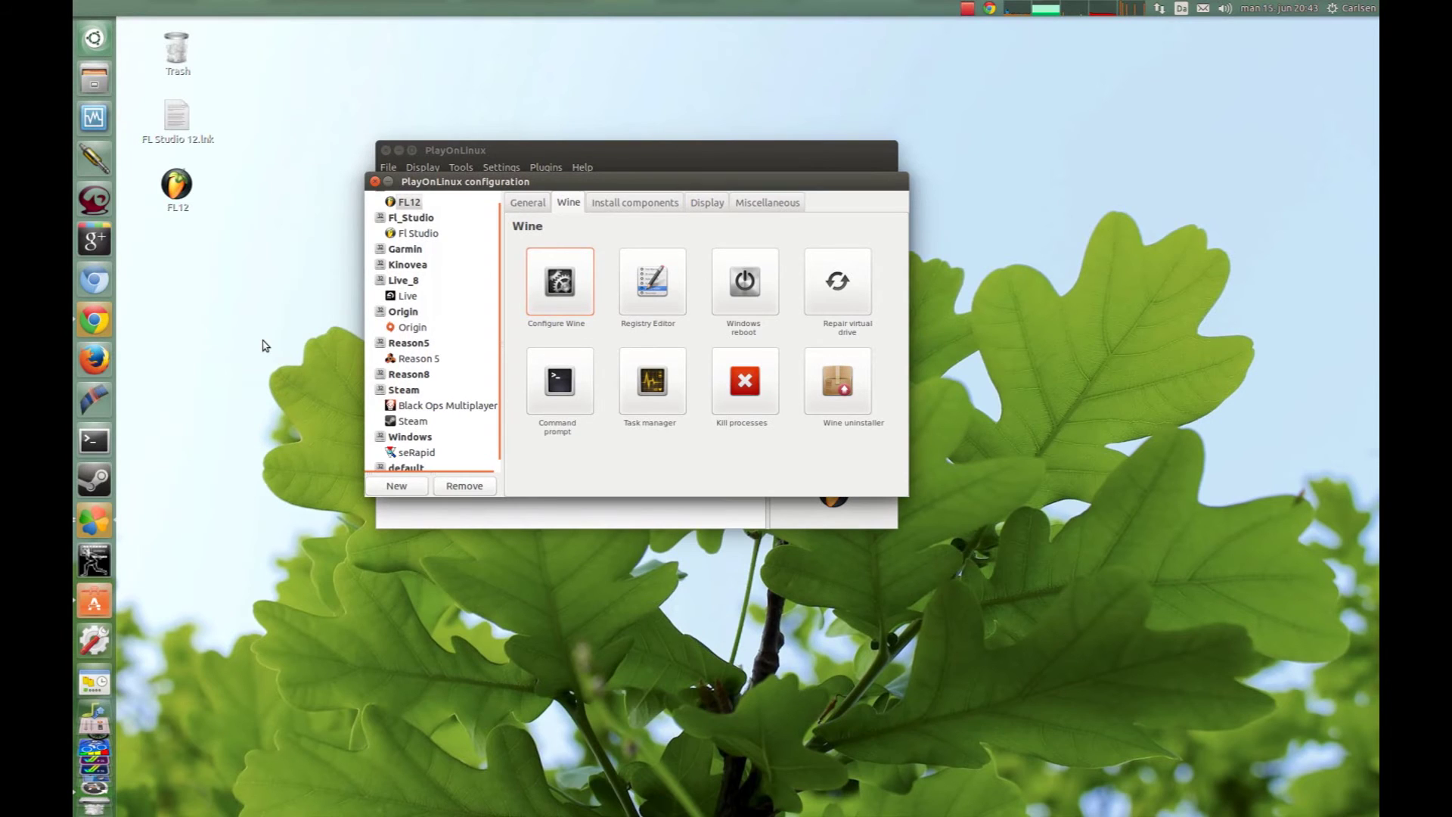
# Install the Microsoft Core Fonts and wineasio components into FL12's drive, then close configuration.
pyautogui.click(625, 204)
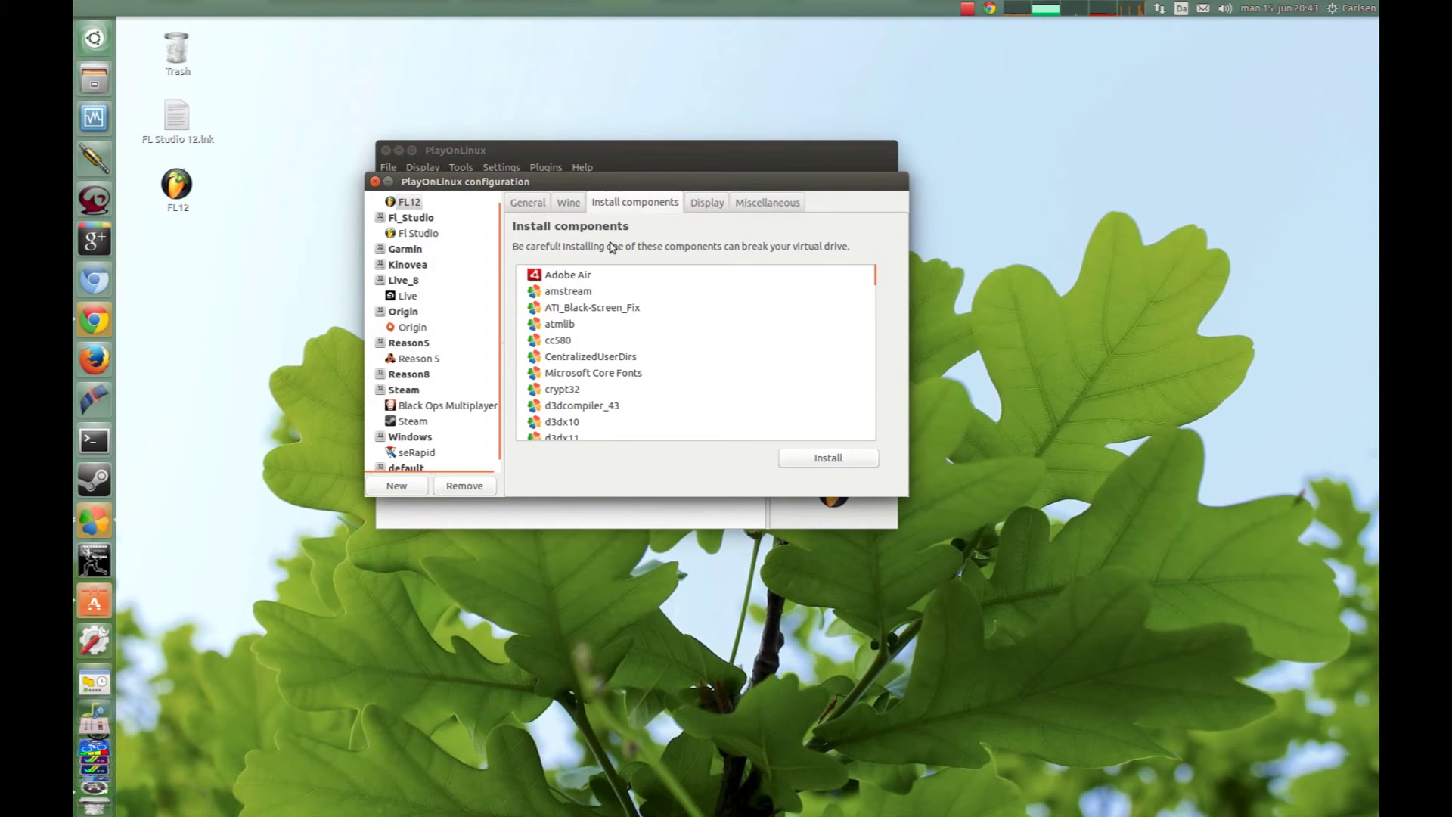
pyautogui.click(552, 378)
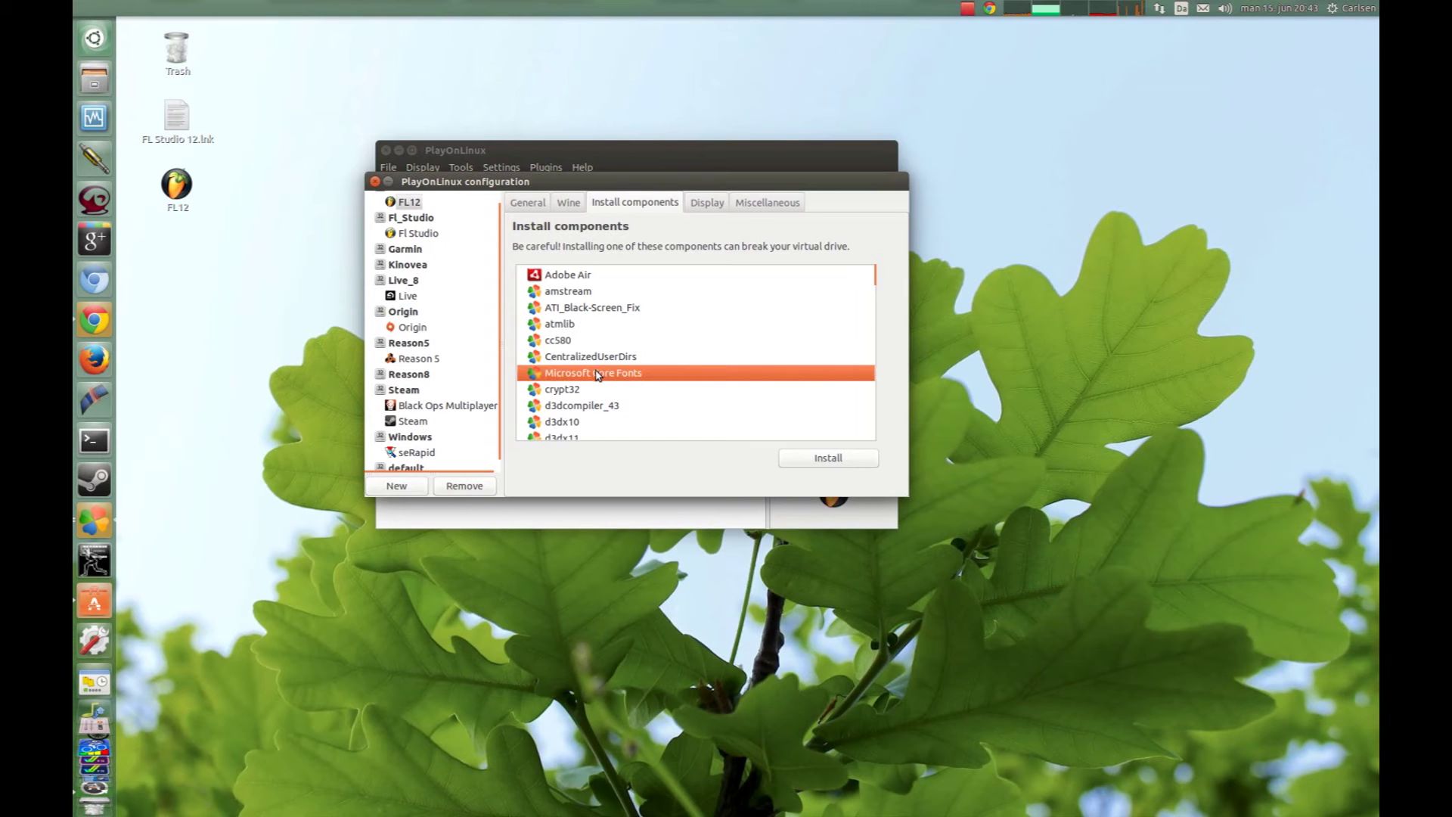
pyautogui.click(803, 461)
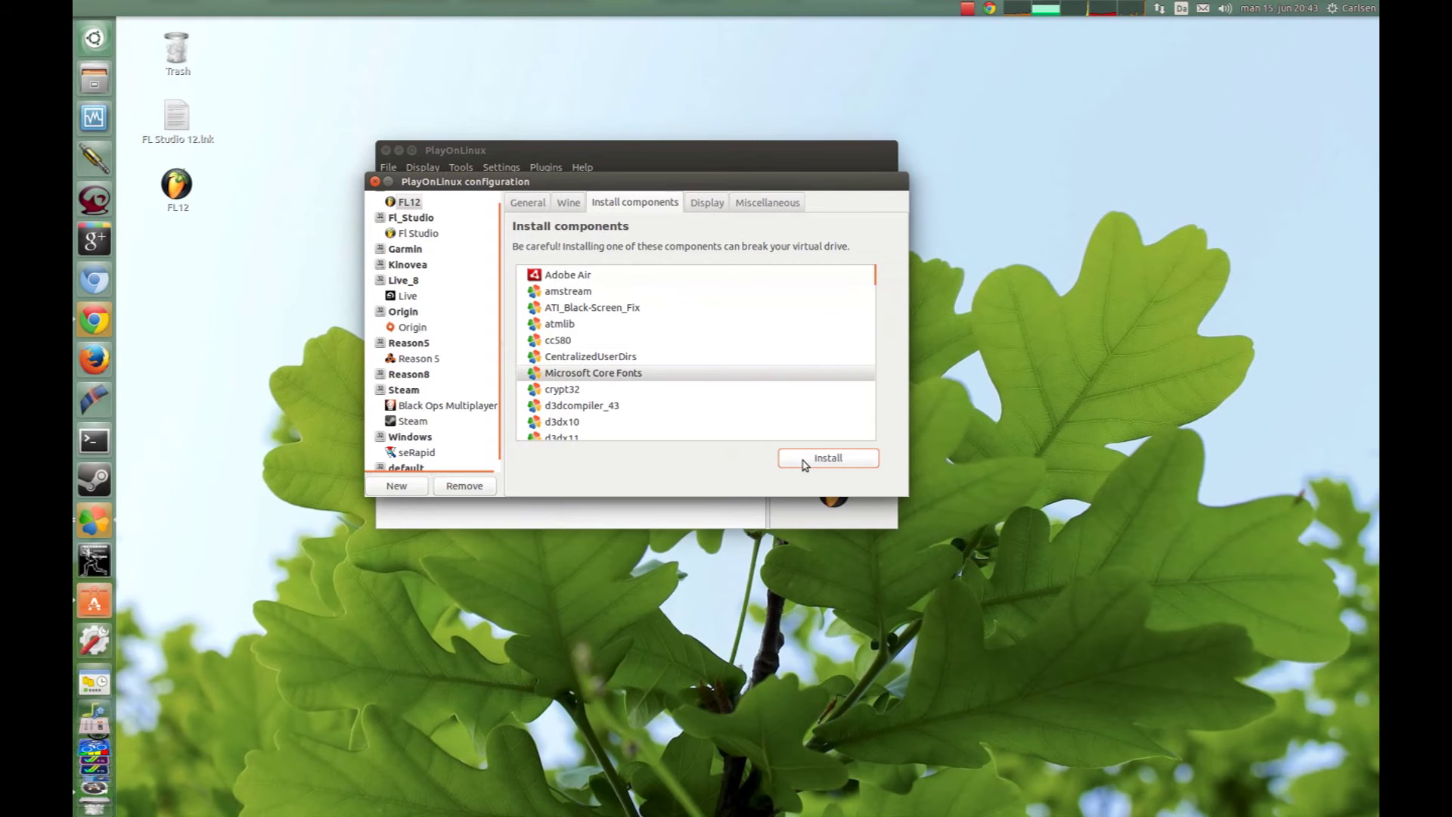
pyautogui.click(580, 407)
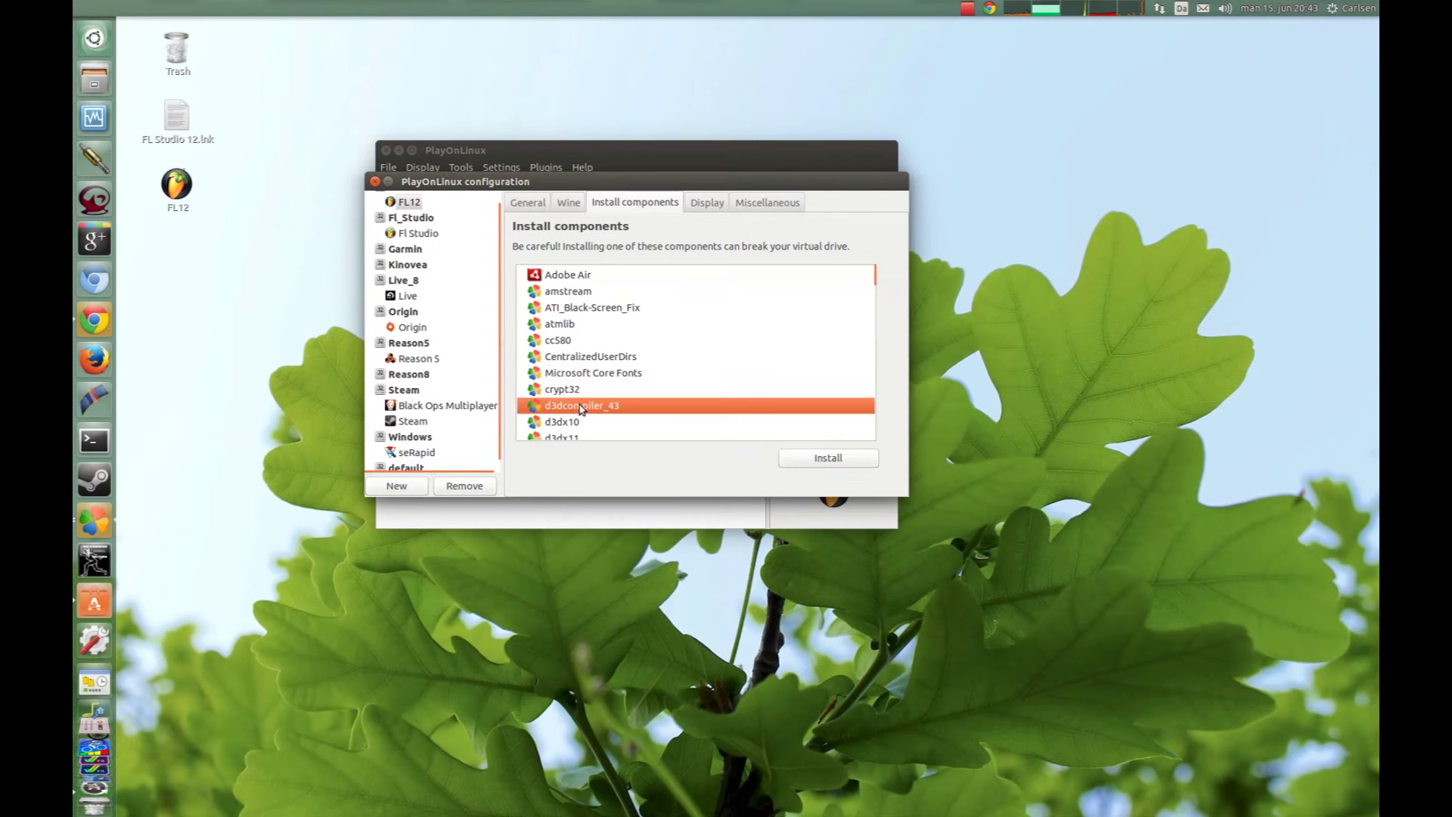
pyautogui.press('w')
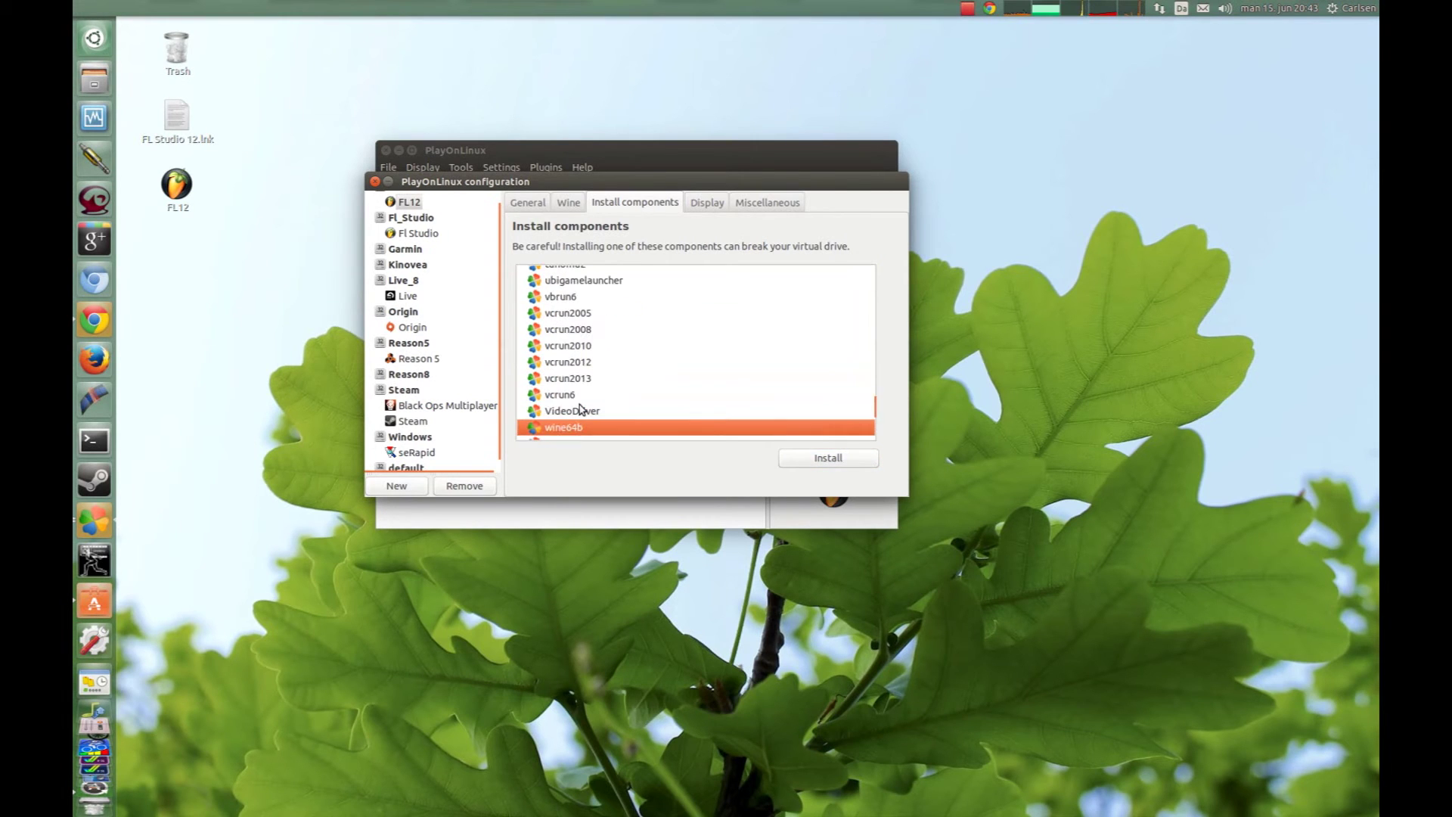
pyautogui.click(568, 363)
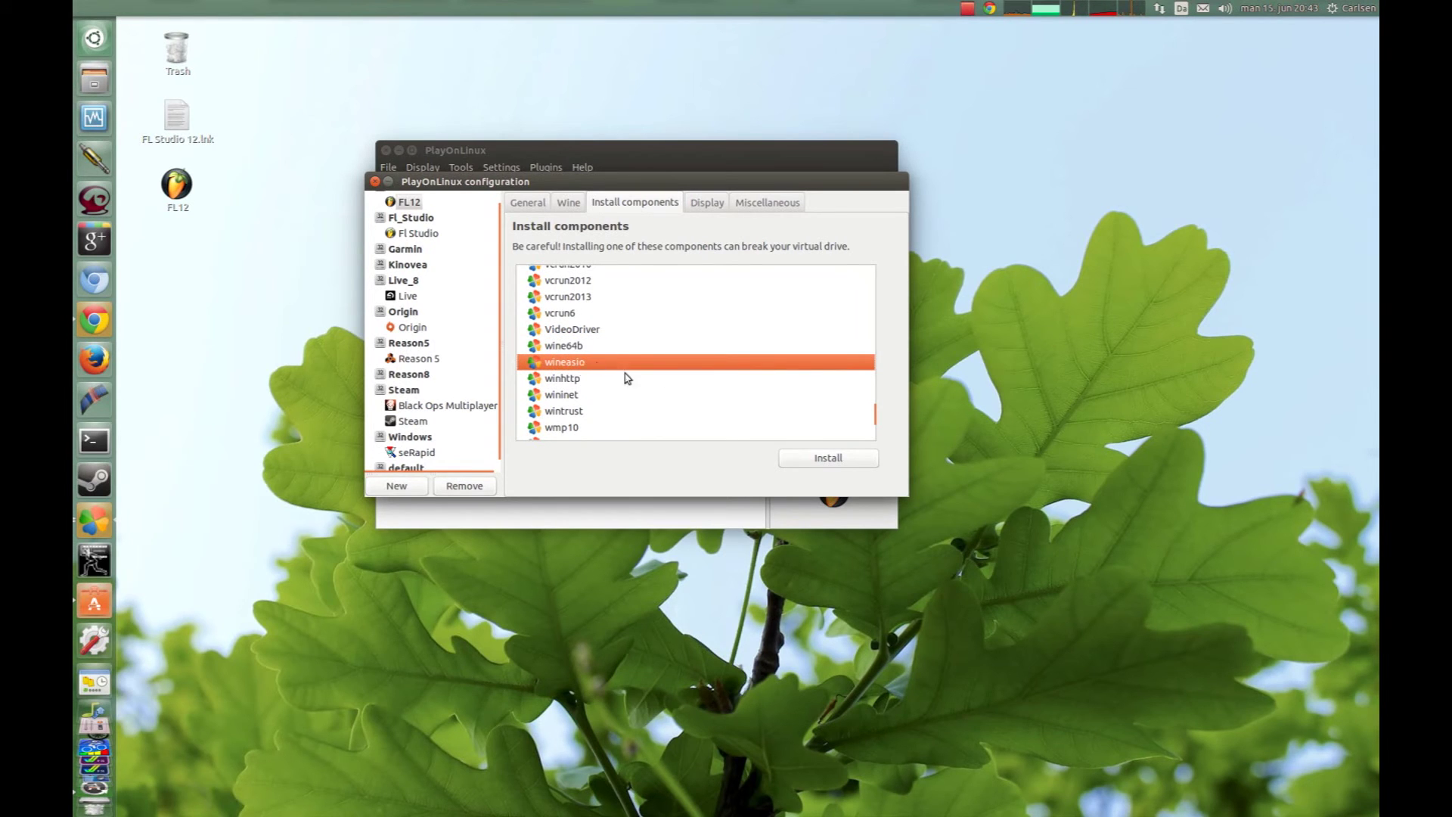
pyautogui.click(799, 458)
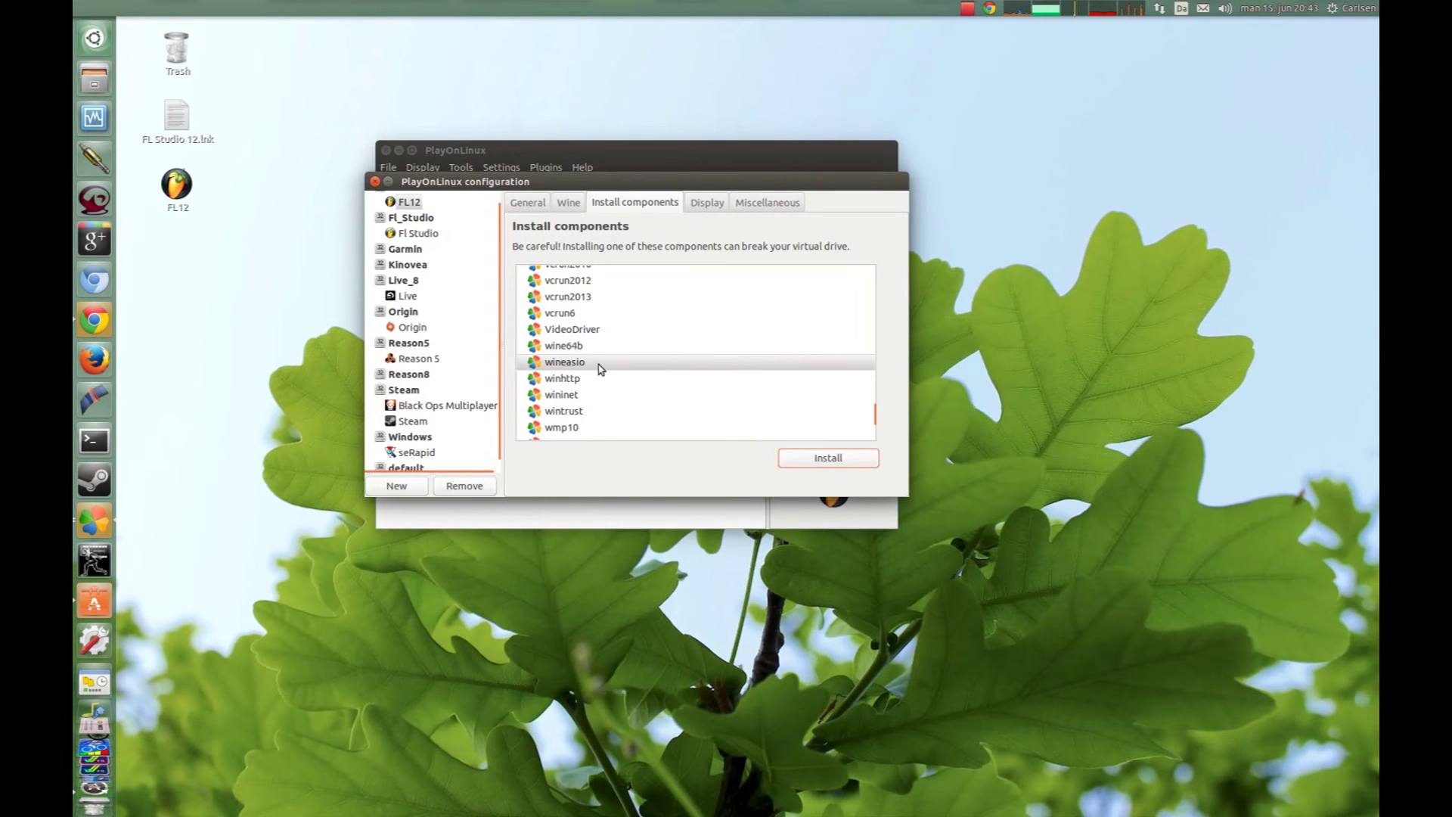
pyautogui.click(375, 182)
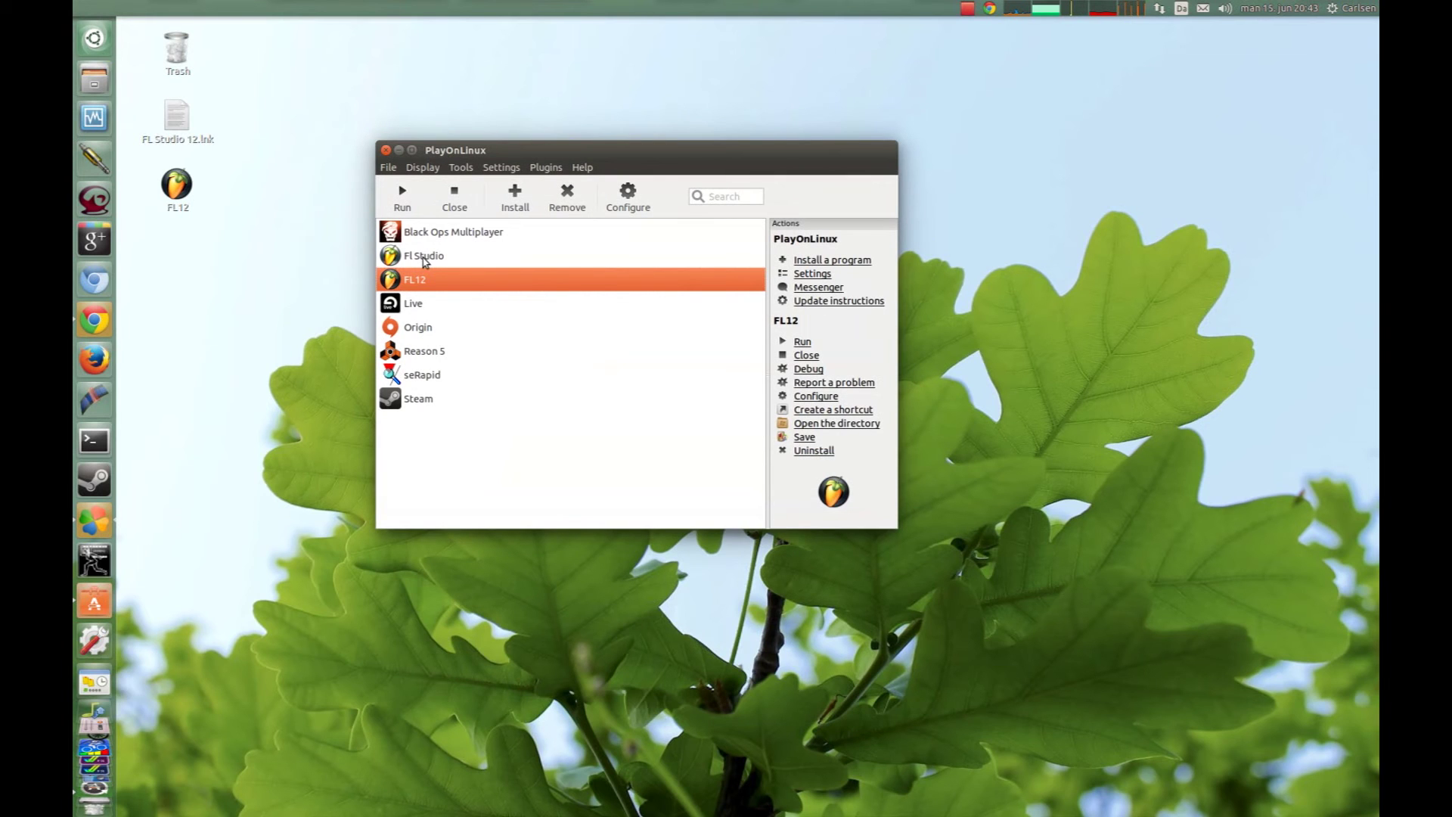
pyautogui.click(341, 251)
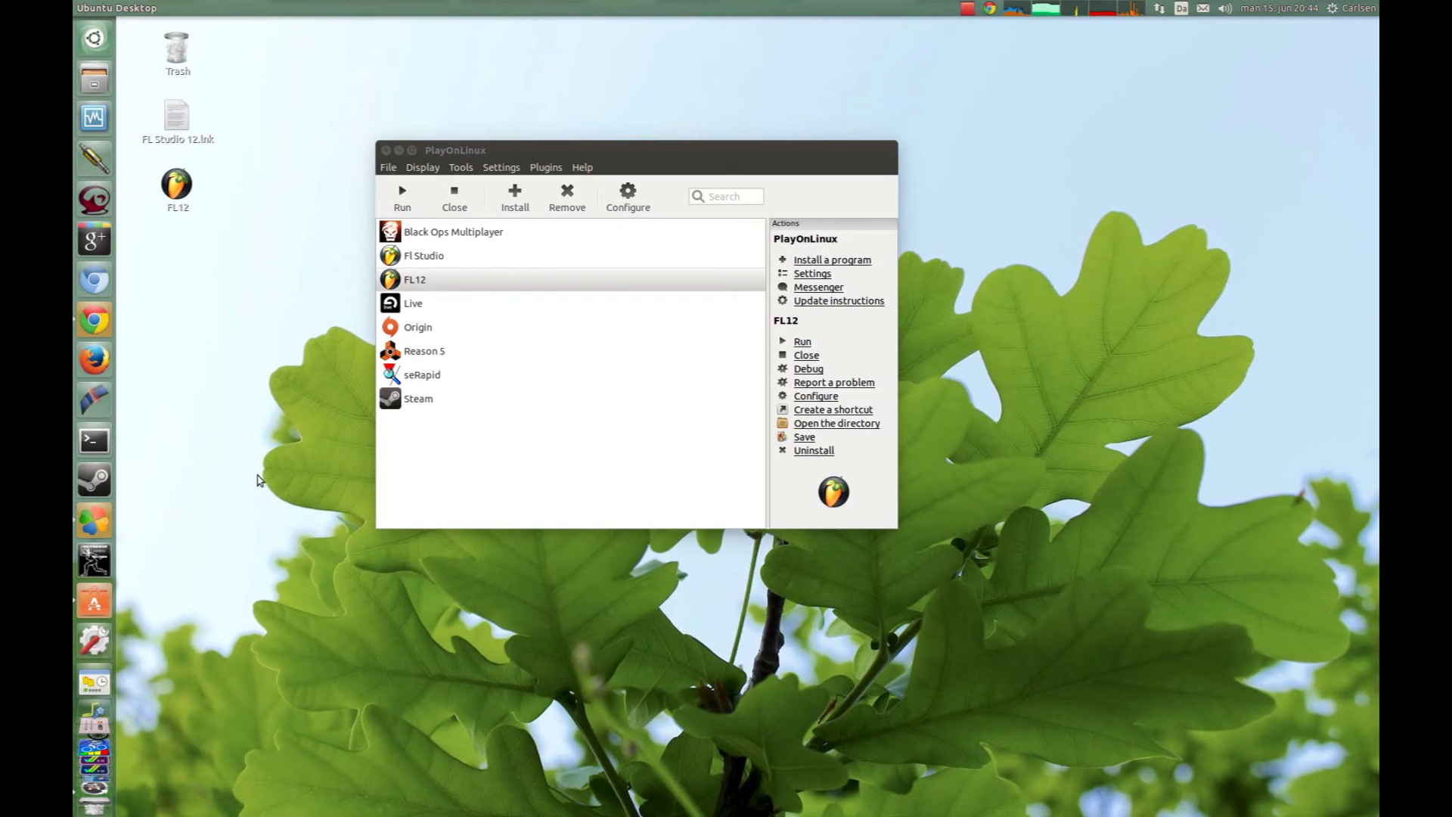
pyautogui.scroll(-3, 94, 443)
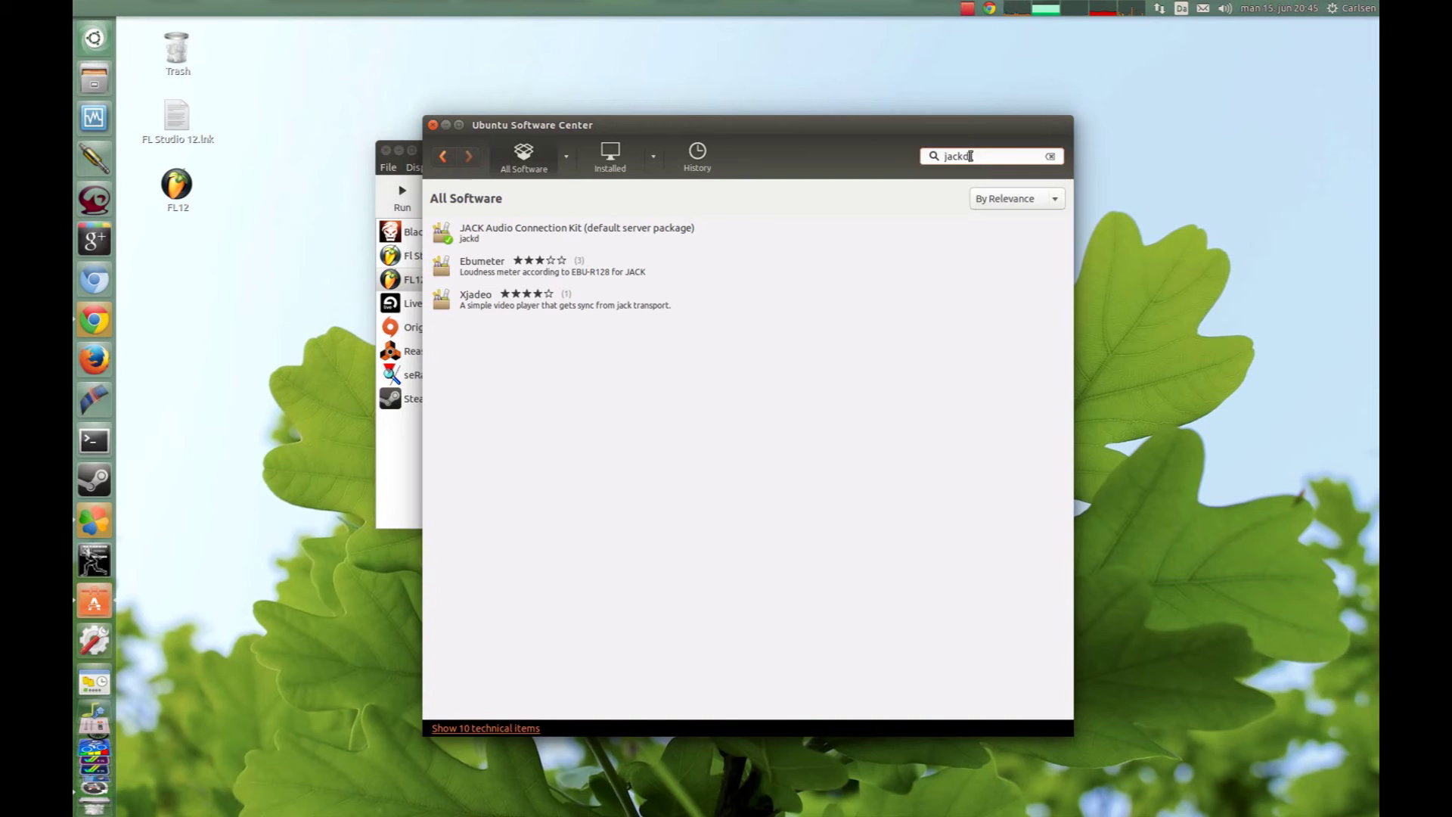
pyautogui.click(488, 233)
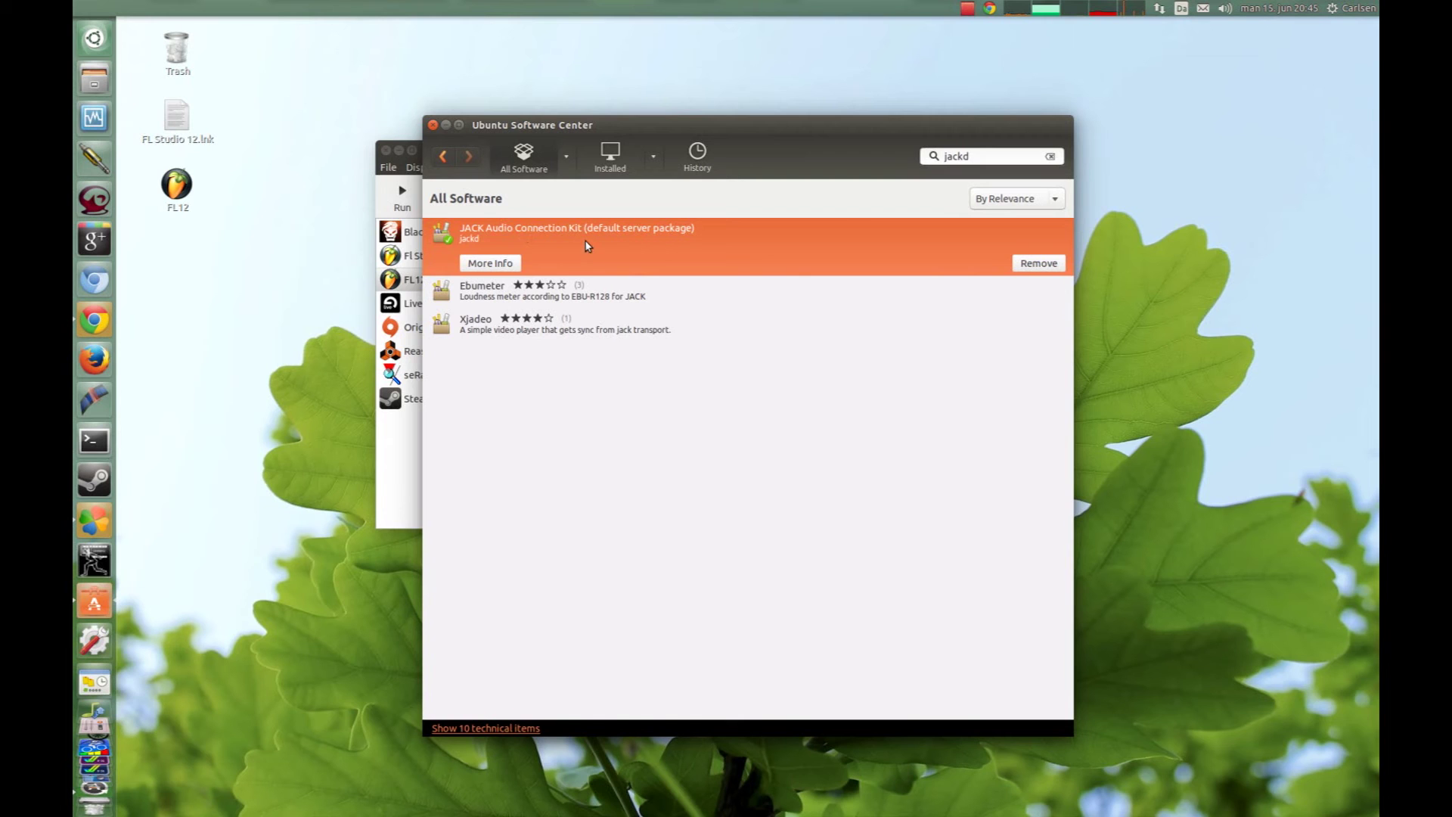
# Close the software store, launch QjackCtl and bring up its Setup window.
pyautogui.click(433, 126)
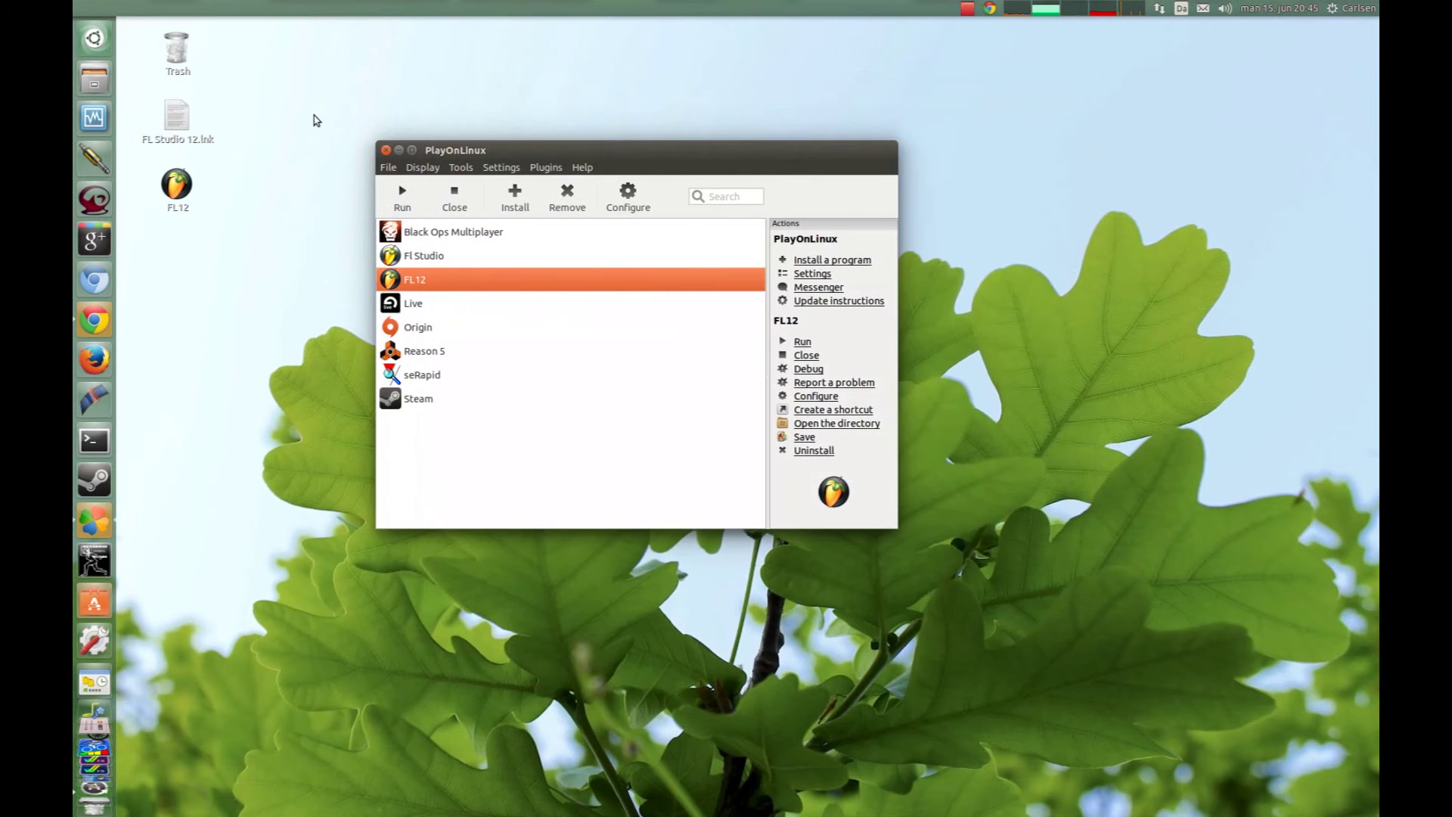
pyautogui.click(96, 157)
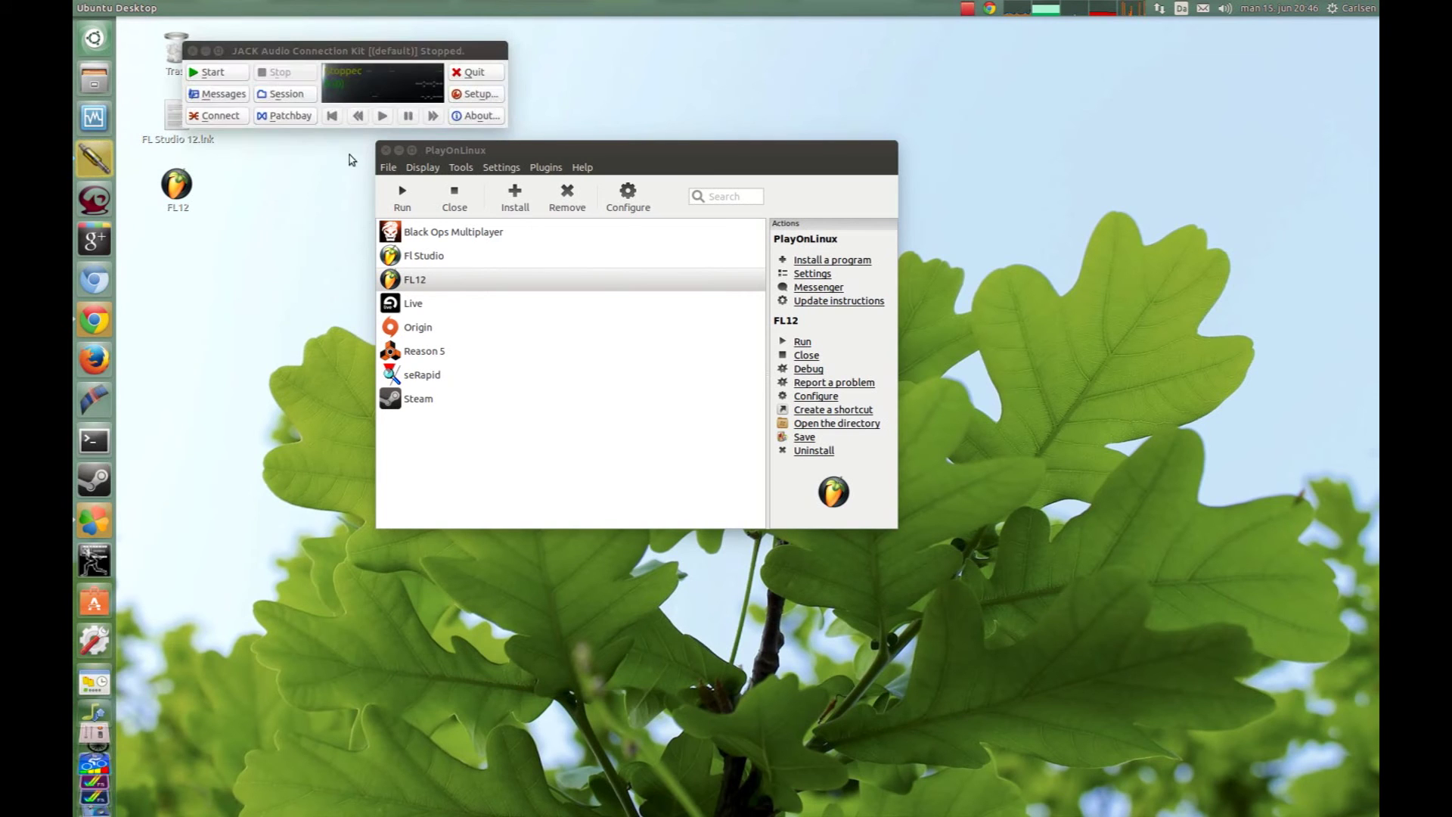
pyautogui.click(476, 95)
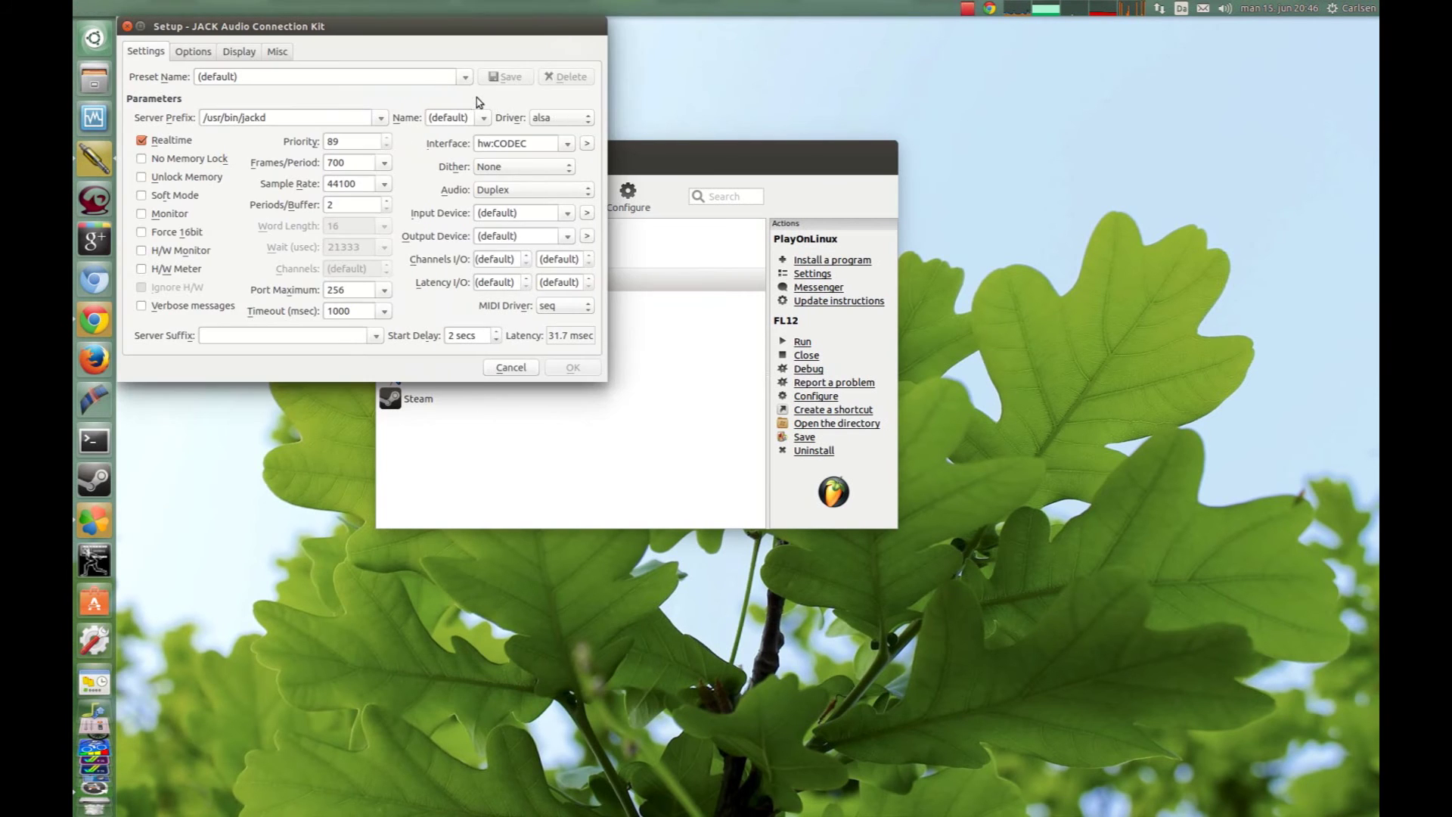
pyautogui.moveTo(421, 28); pyautogui.dragTo(478, 92)
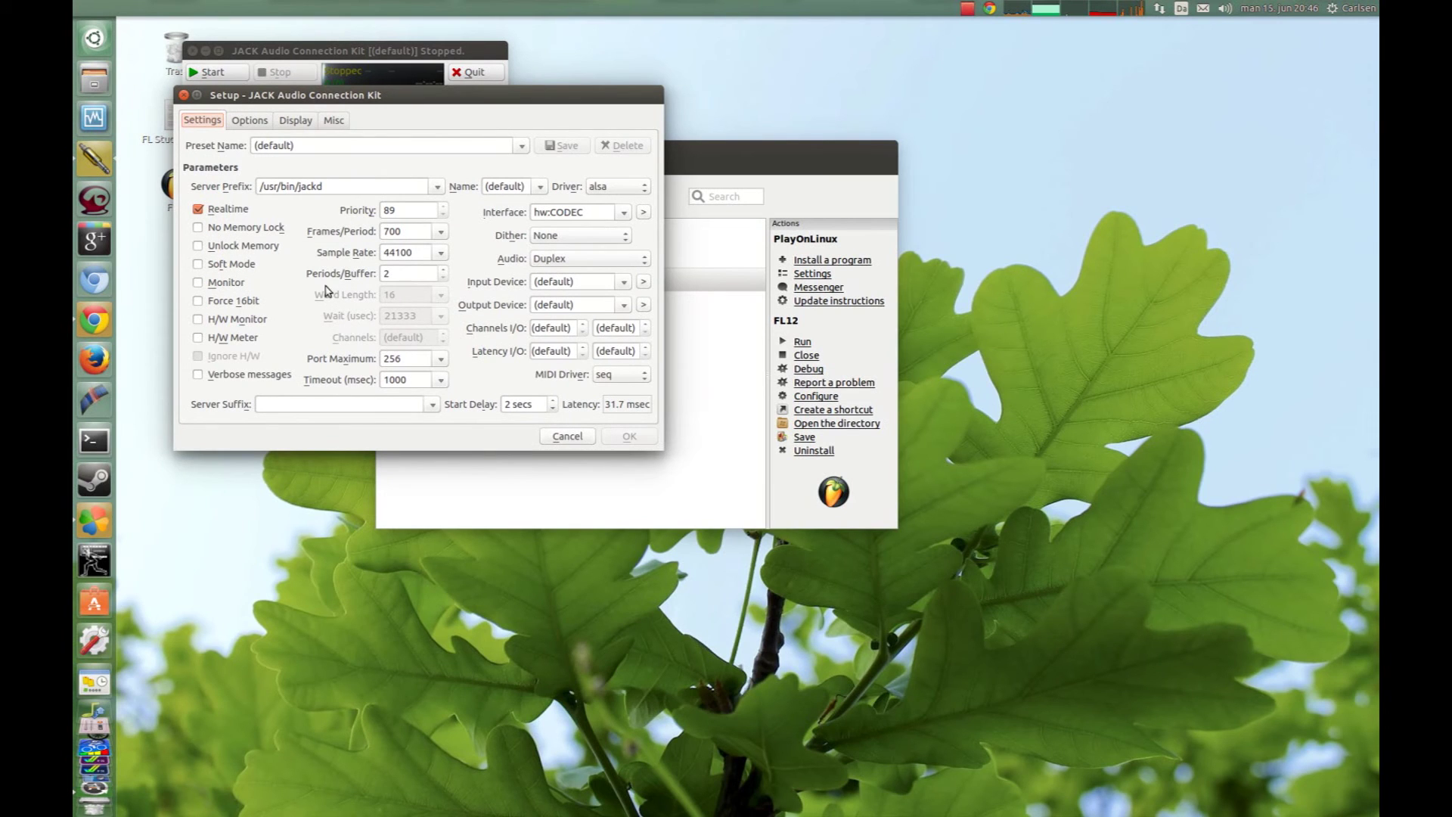
# Set the JACK Frames/Period value to 700.
pyautogui.click(450, 231)
pyautogui.click(441, 232)
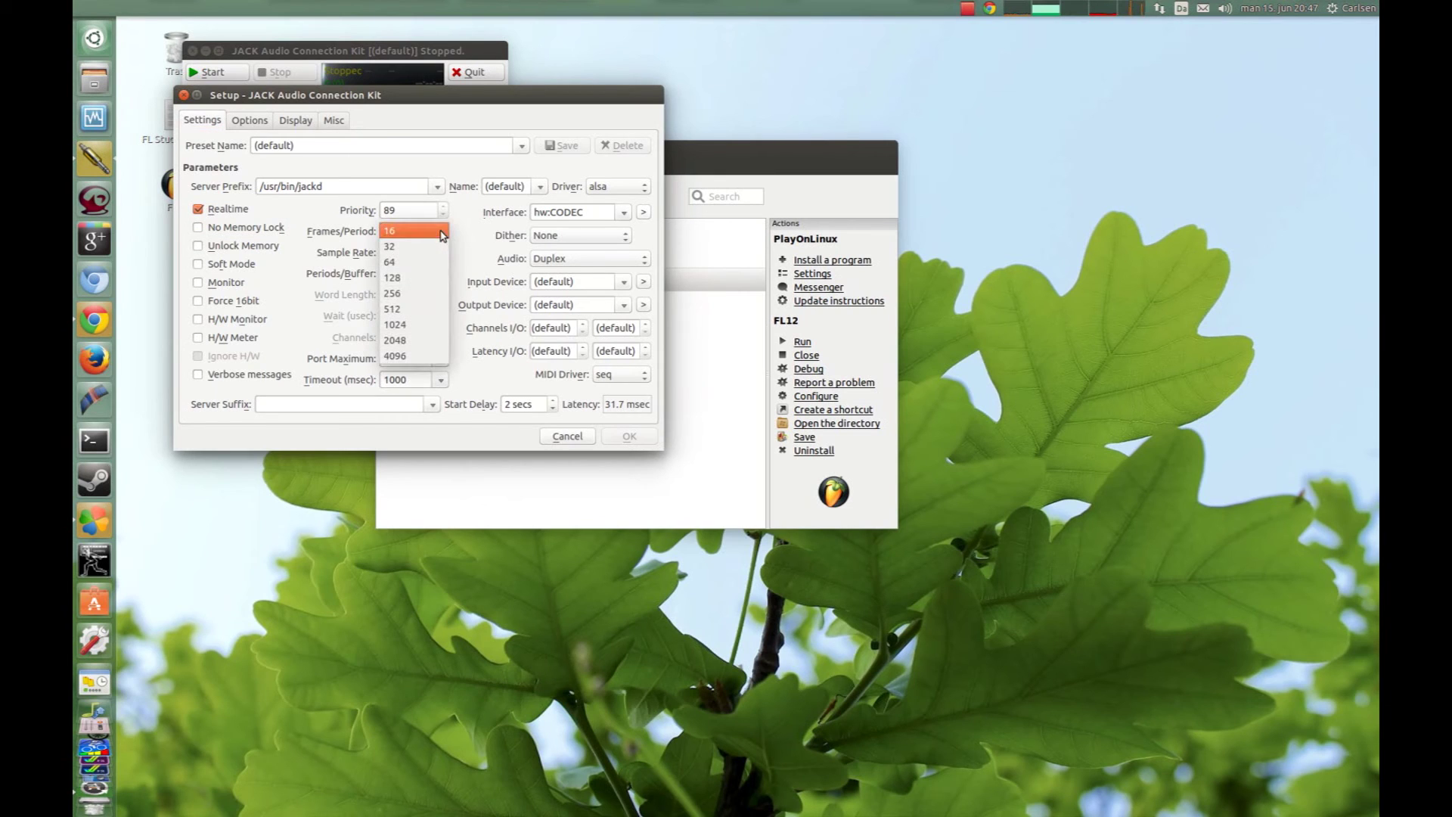
pyautogui.click(404, 309)
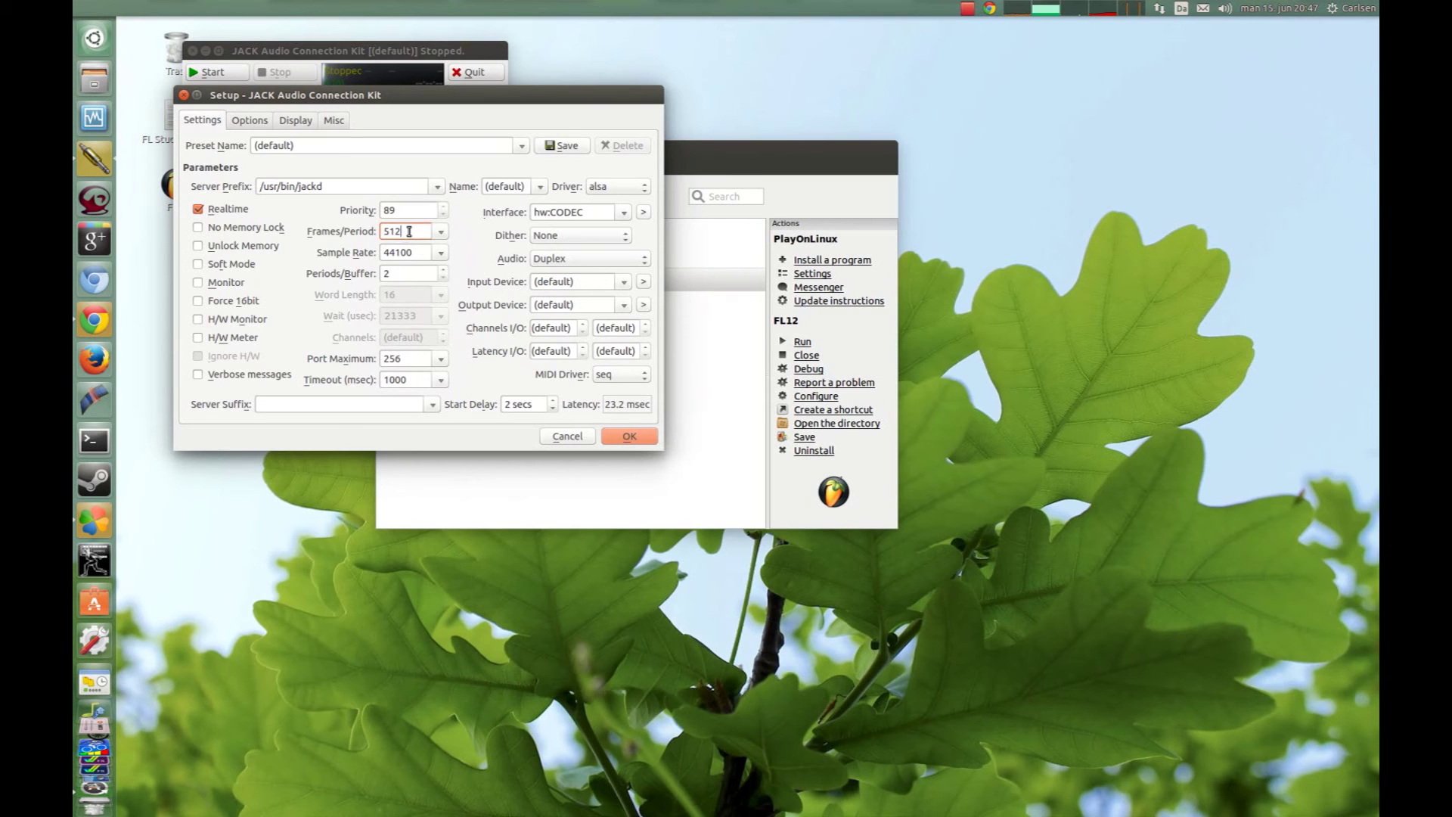
pyautogui.write('700')
# Accept the 700-frame JACK setup, start the JACK server, and run FL12 from PlayOnLinux.
pyautogui.click(627, 437)
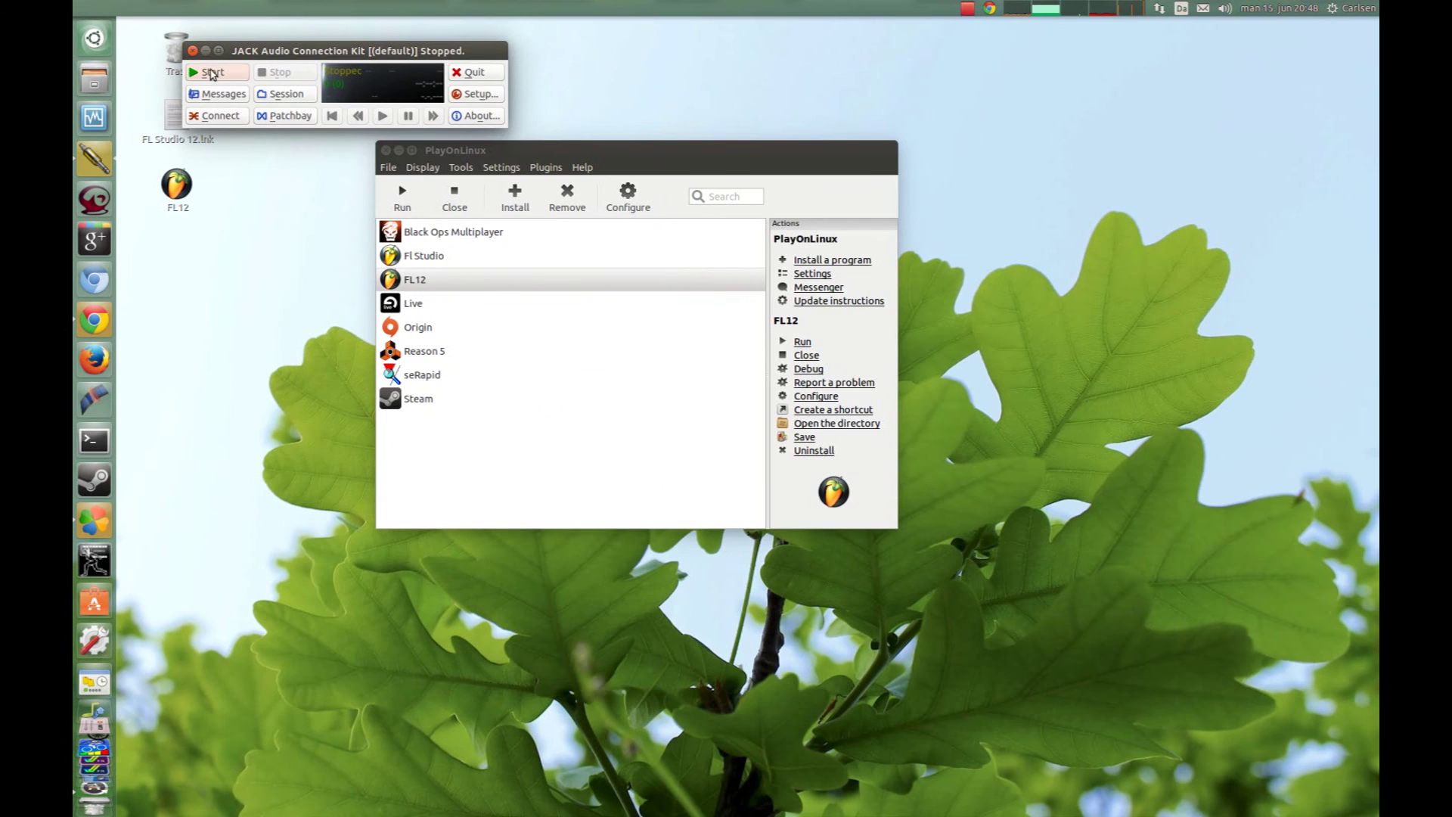
pyautogui.click(214, 74)
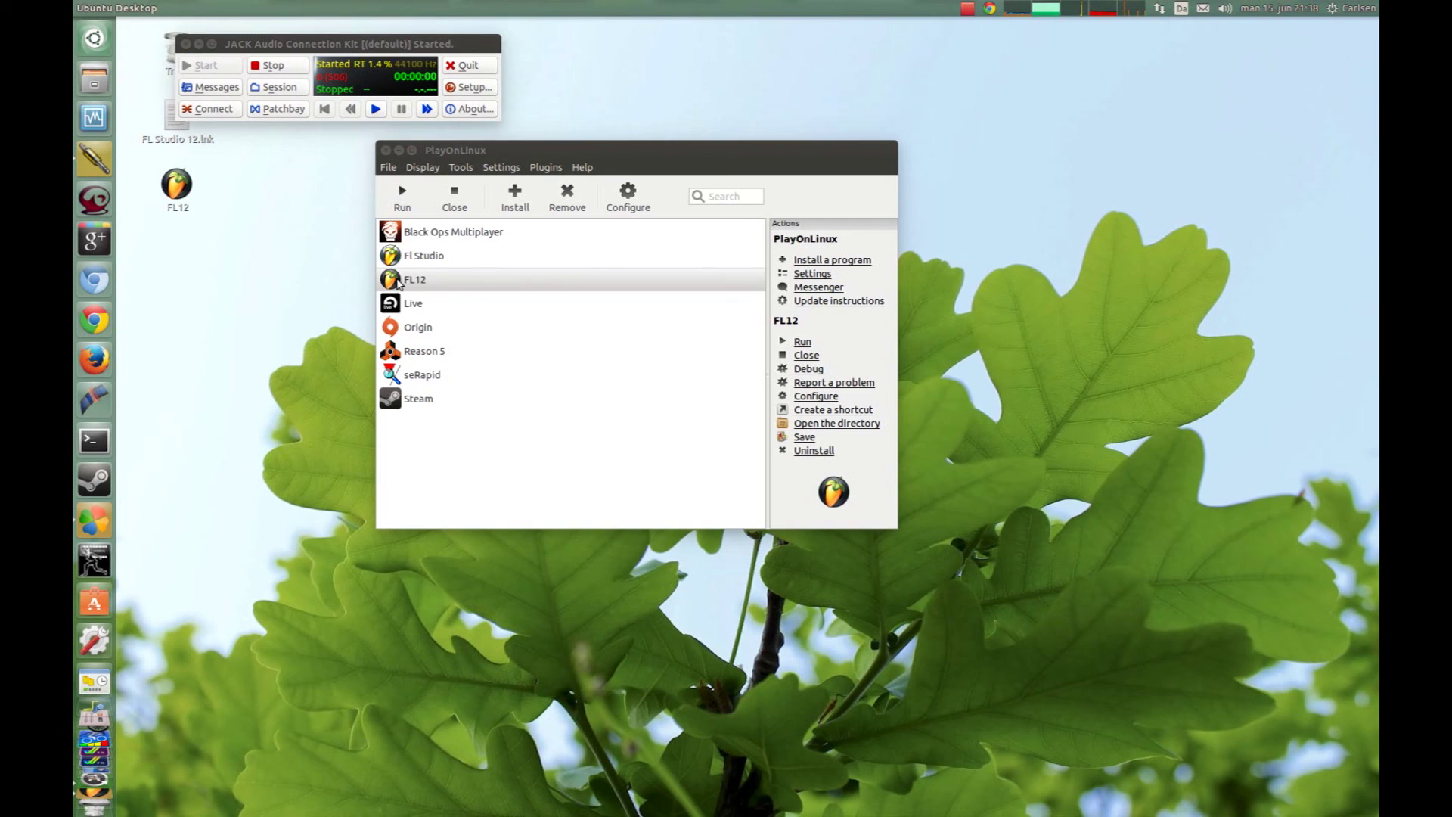
pyautogui.click(398, 281)
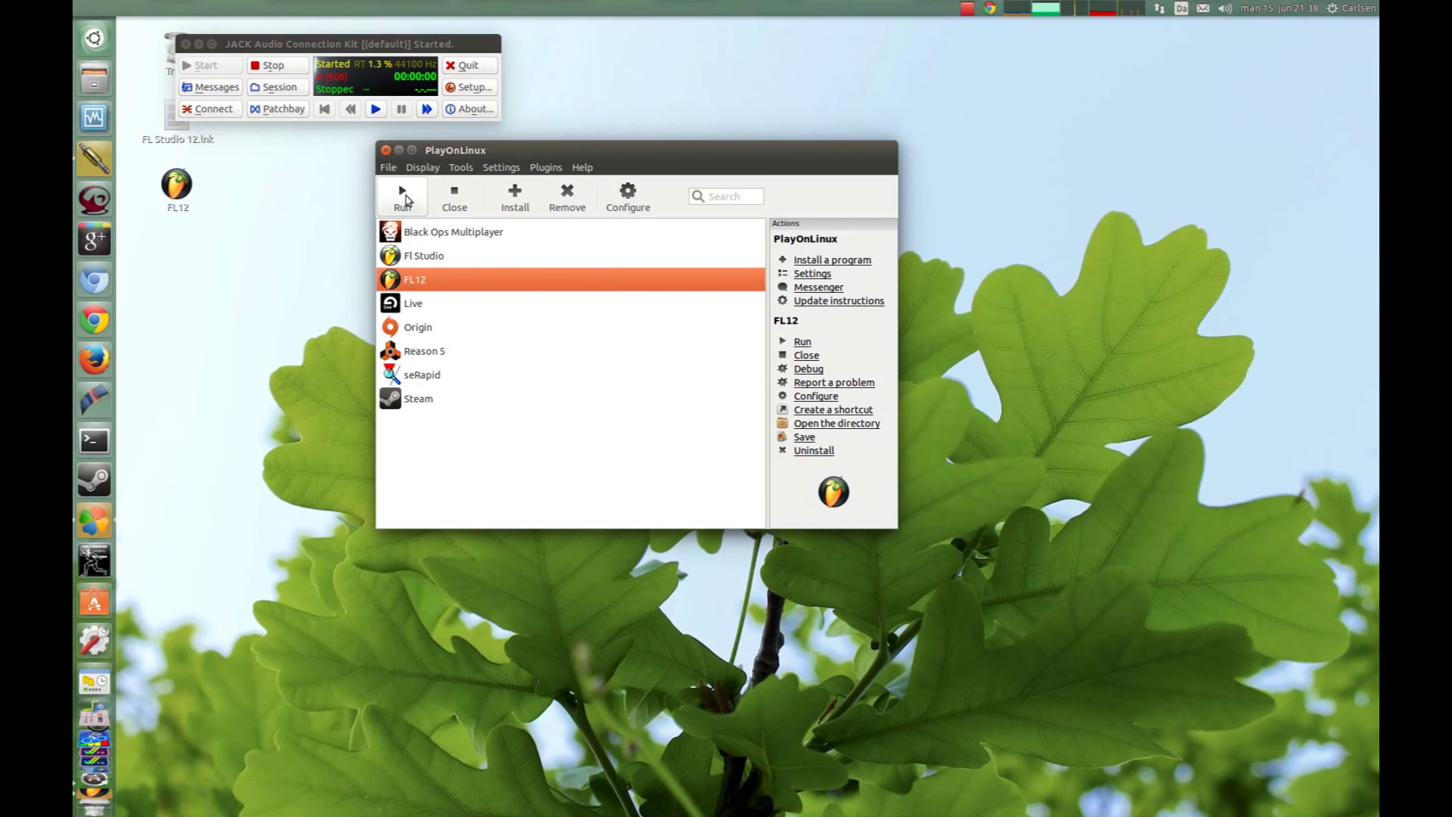
pyautogui.click(403, 197)
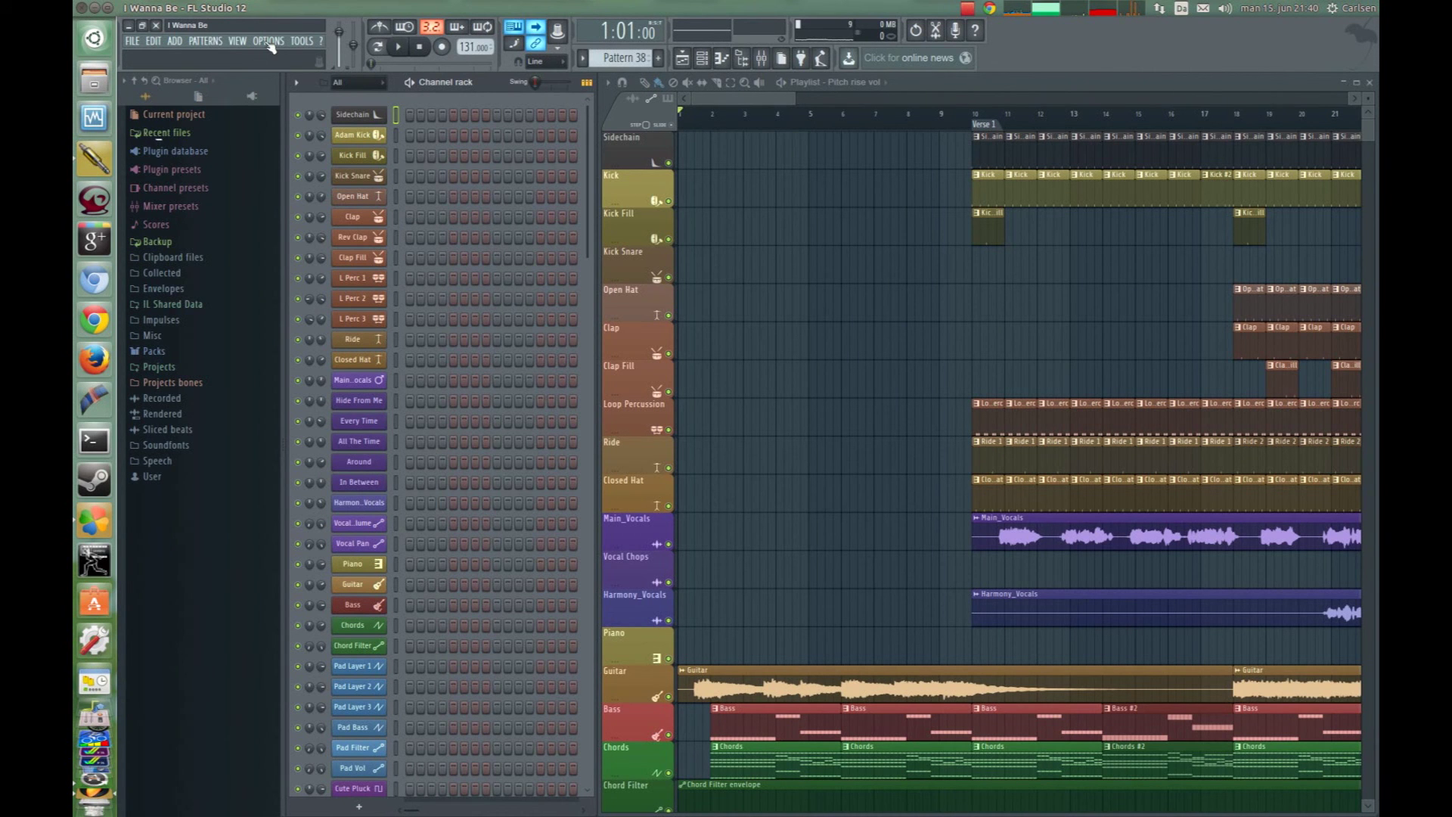
# Switch FL Studio's audio device to WineASIO, then play the 'I Wanna Be' project.
pyautogui.click(268, 42)
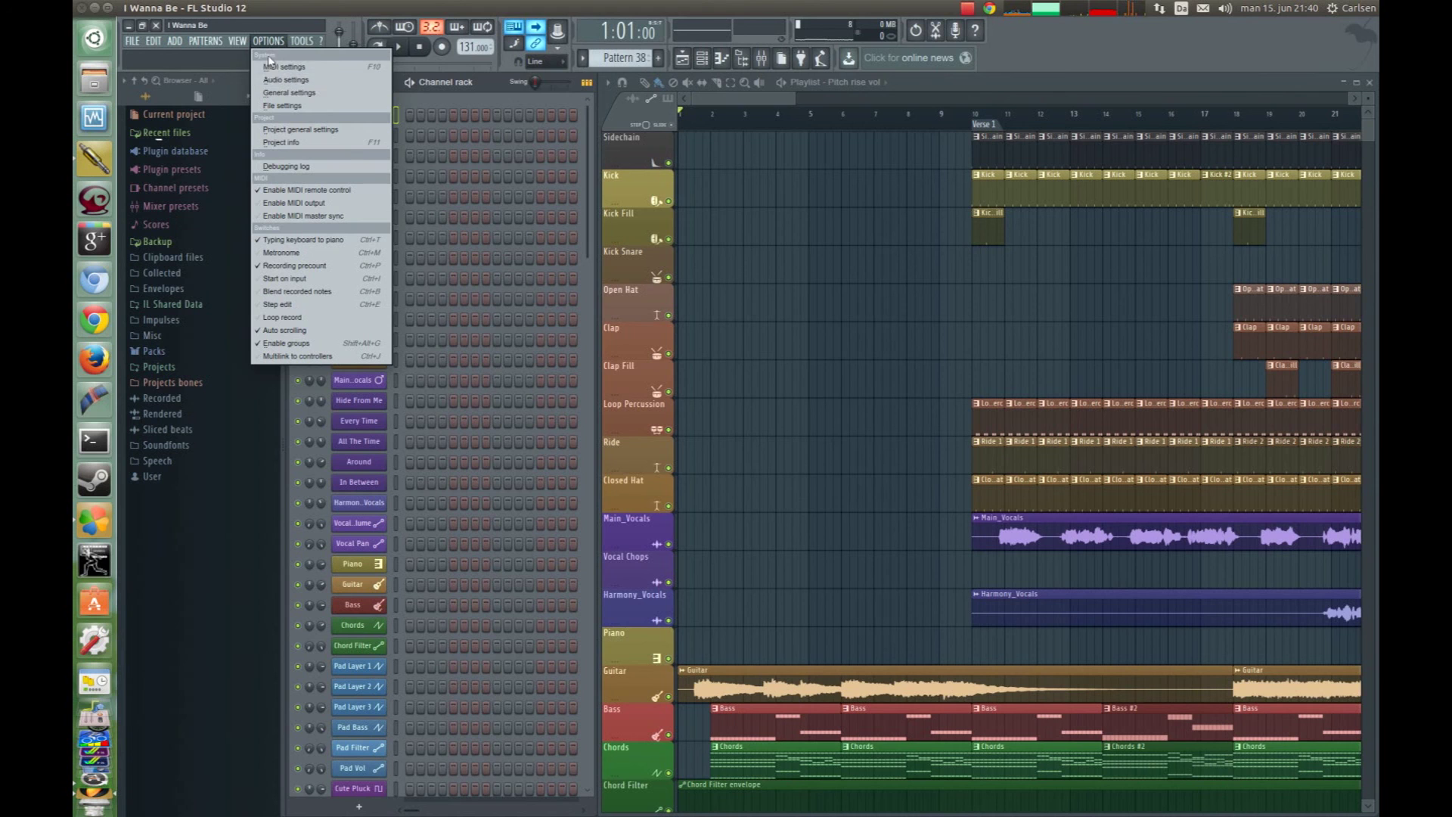
pyautogui.click(281, 81)
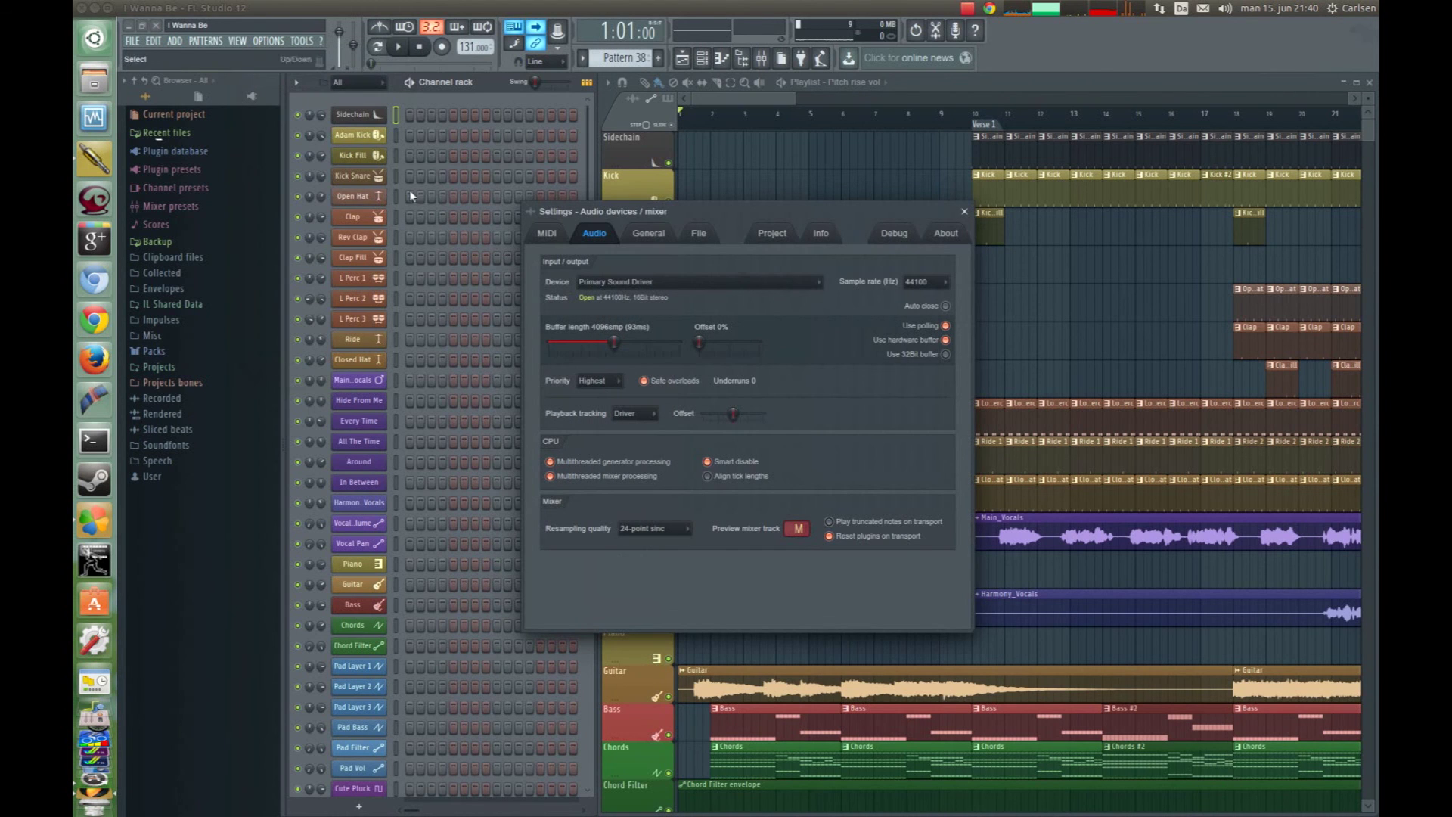
pyautogui.click(632, 285)
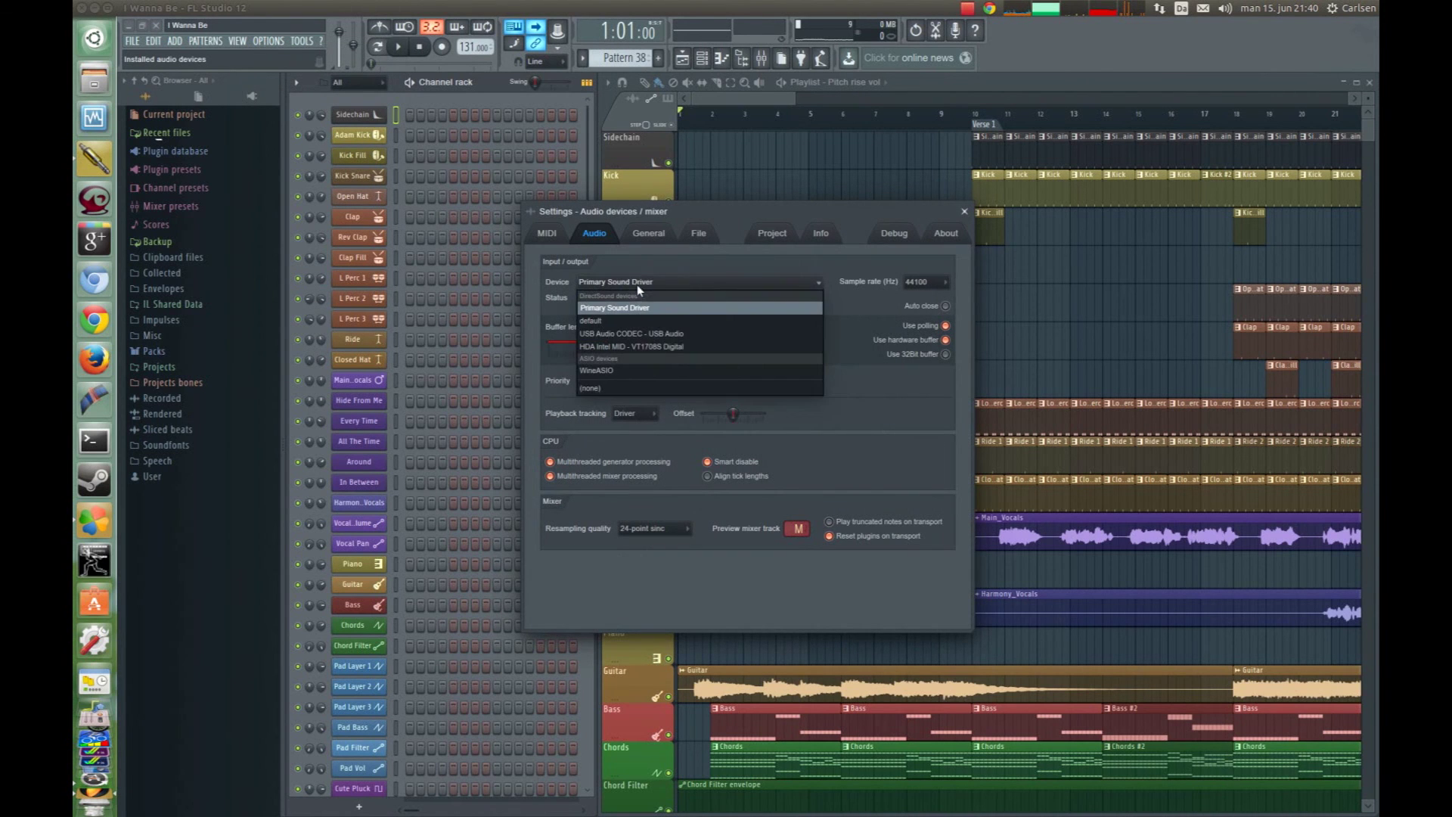
pyautogui.click(628, 371)
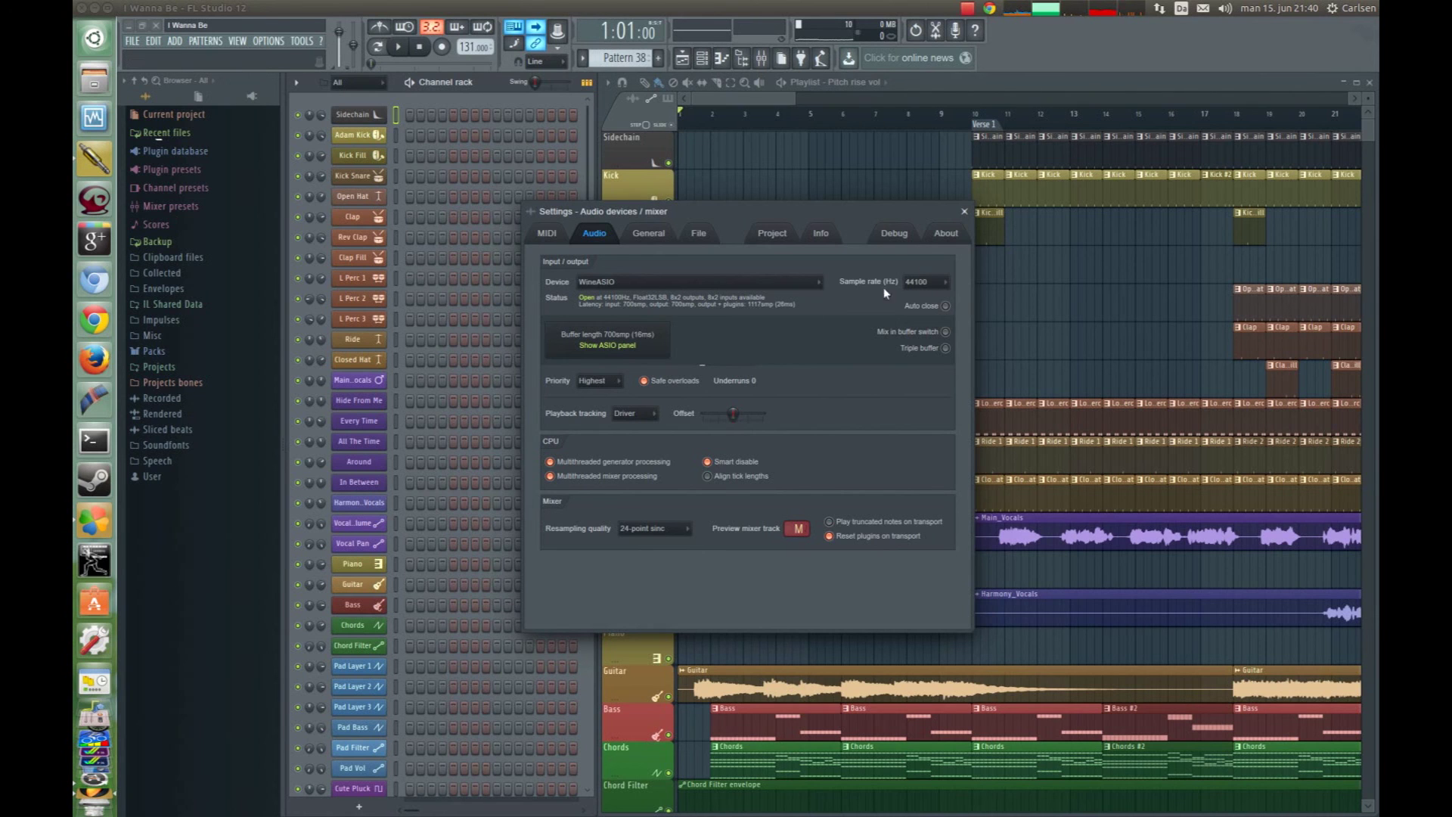
pyautogui.click(963, 212)
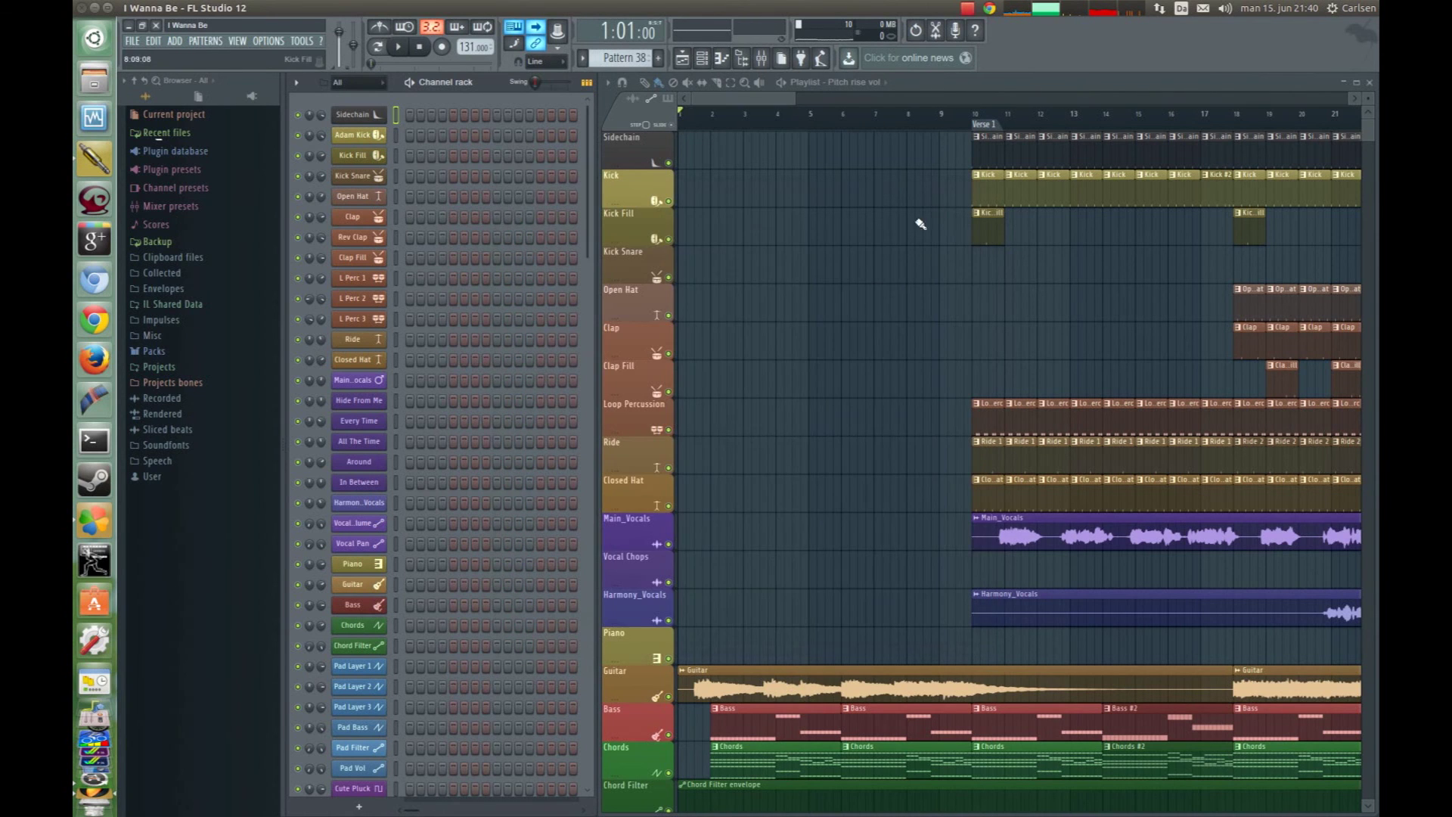
pyautogui.click(400, 47)
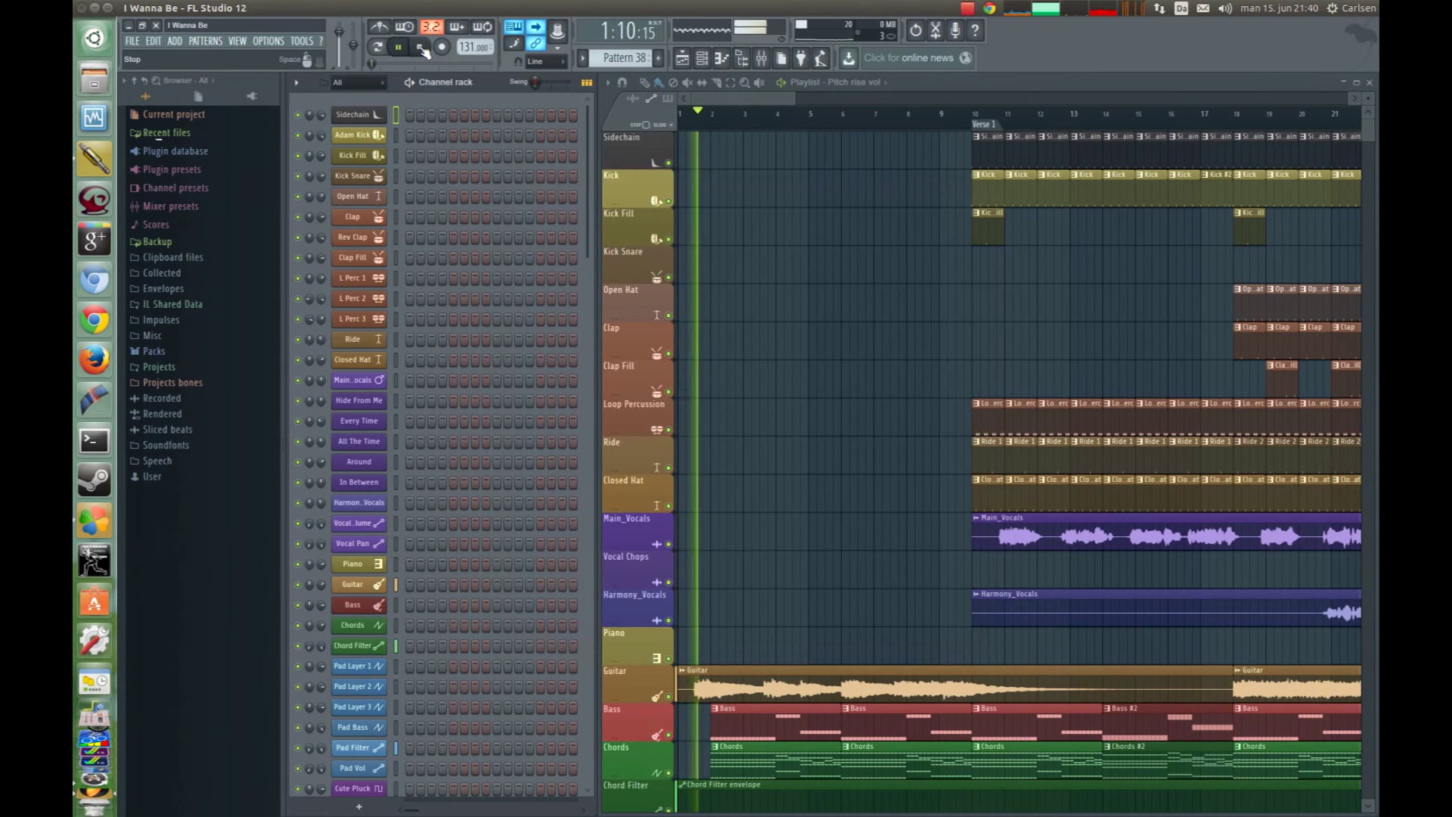